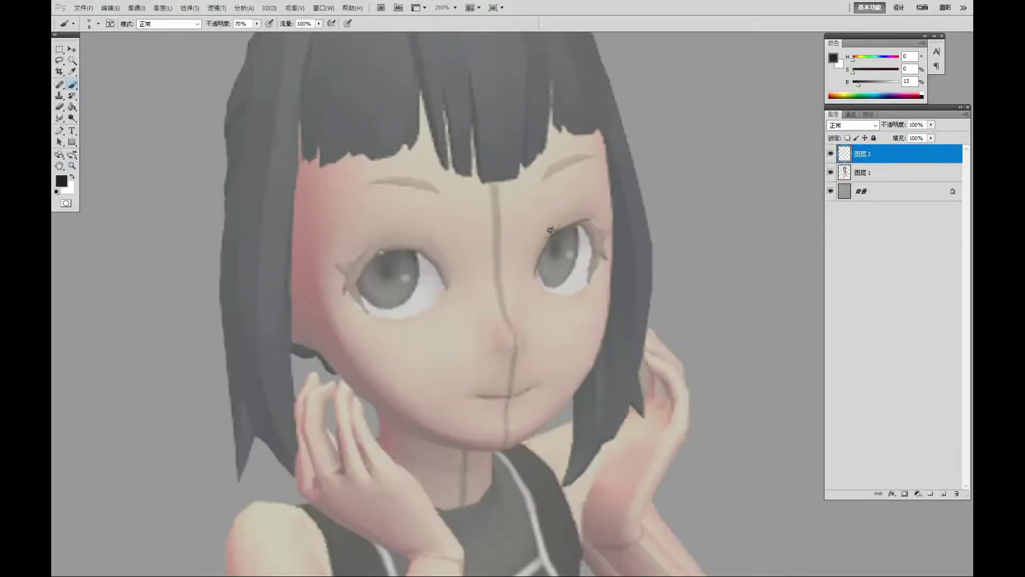
# Step: Paint lashes around the left eye's outer corner
pyautogui.moveTo(355, 256); pyautogui.dragTo(342, 289)
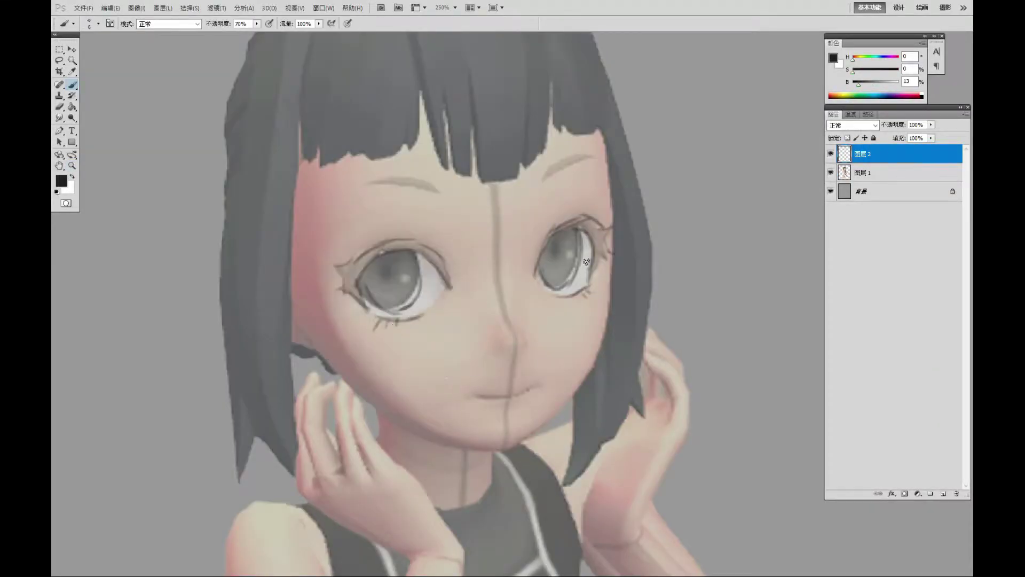
pyautogui.scroll(-3, 606, 381)
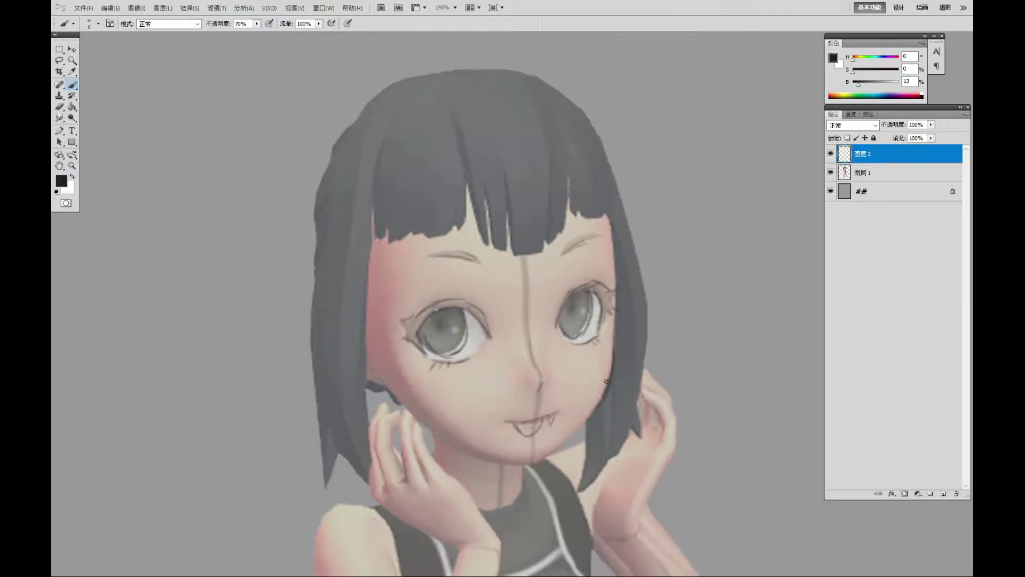
pyautogui.scroll(-2, 368, 361)
# Step: On a new layer, outline the top of the ankle and foot and a hair strand beside the face
pyautogui.hotkey('ctrl', 'shift', 'alt', 'n')
pyautogui.scroll(-5, 397, 295)
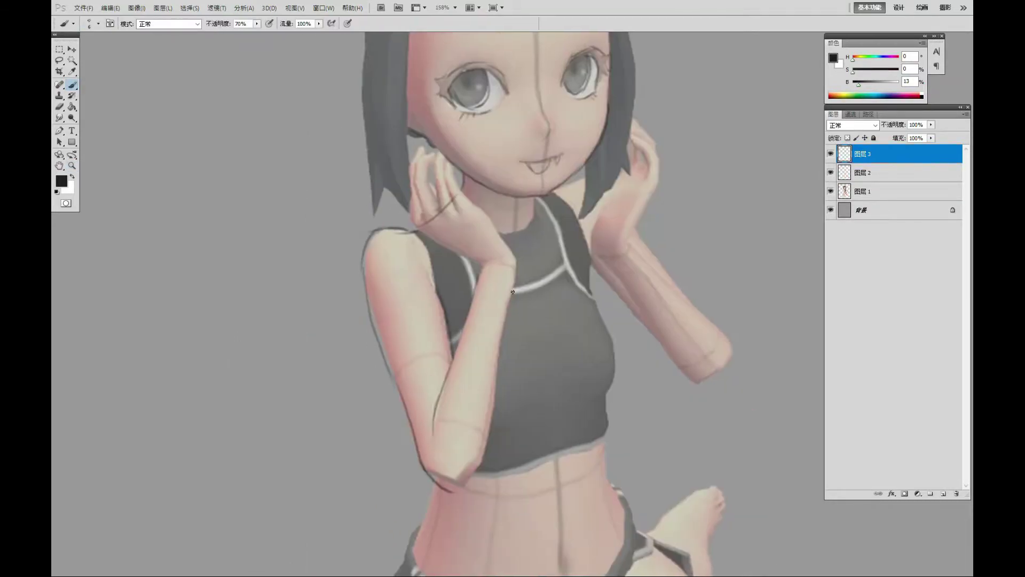
pyautogui.moveTo(594, 314); pyautogui.dragTo(564, 283)
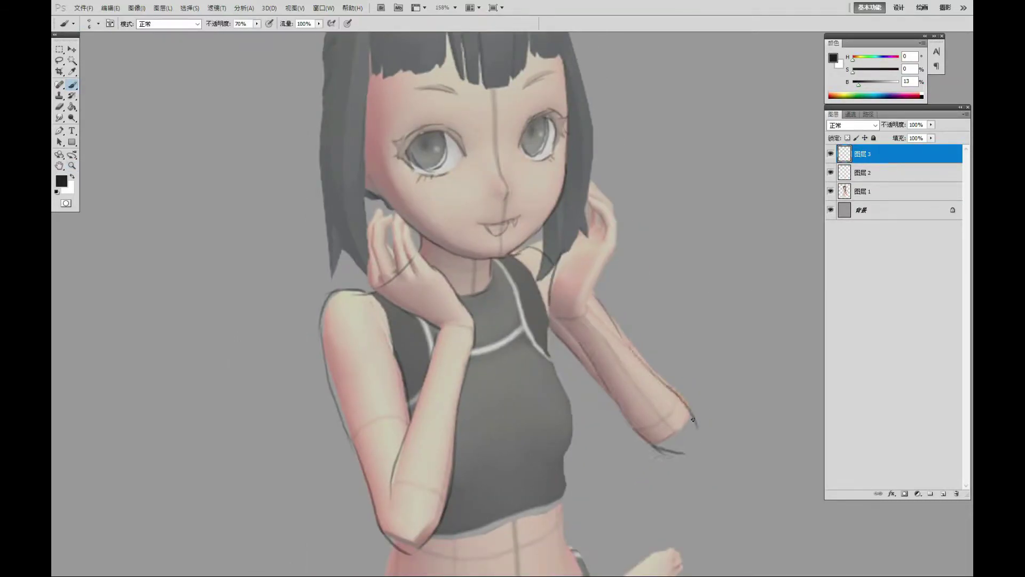
pyautogui.scroll(-5, 559, 235)
pyautogui.scroll(-3, 442, 297)
pyautogui.scroll(-2, 609, 284)
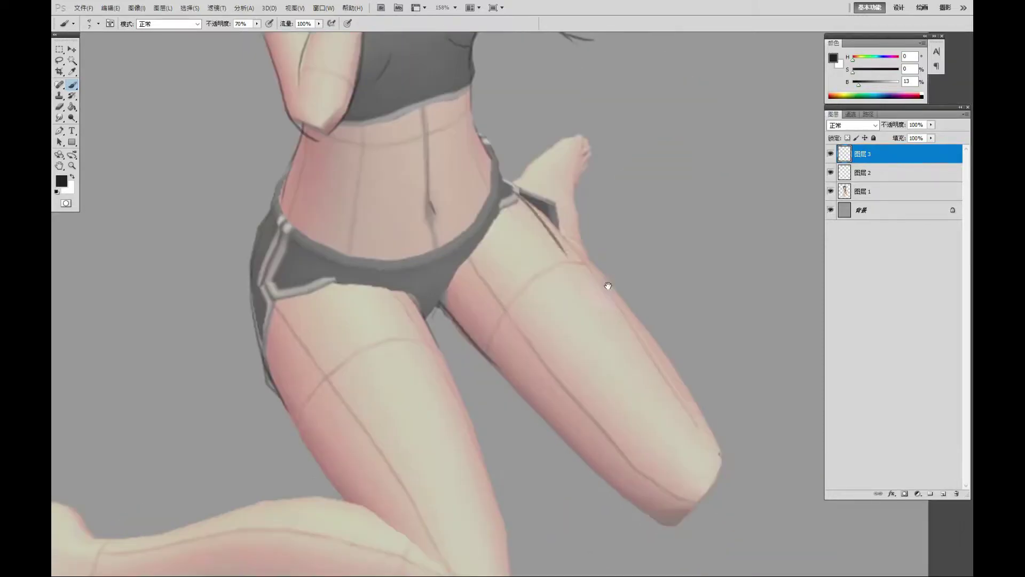
pyautogui.hscroll(1, 566, 449)
pyautogui.scroll(1, 566, 449)
pyautogui.scroll(-2, 560, 374)
pyautogui.hscroll(-3, 561, 374)
pyautogui.scroll(-1, 587, 336)
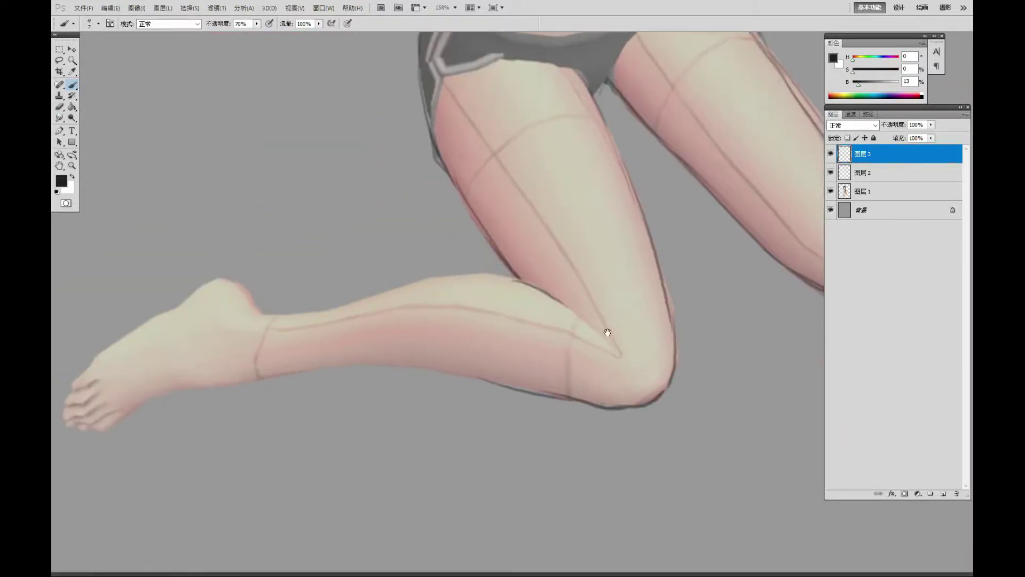
pyautogui.hscroll(-3, 481, 336)
pyautogui.moveTo(444, 334); pyautogui.dragTo(273, 401)
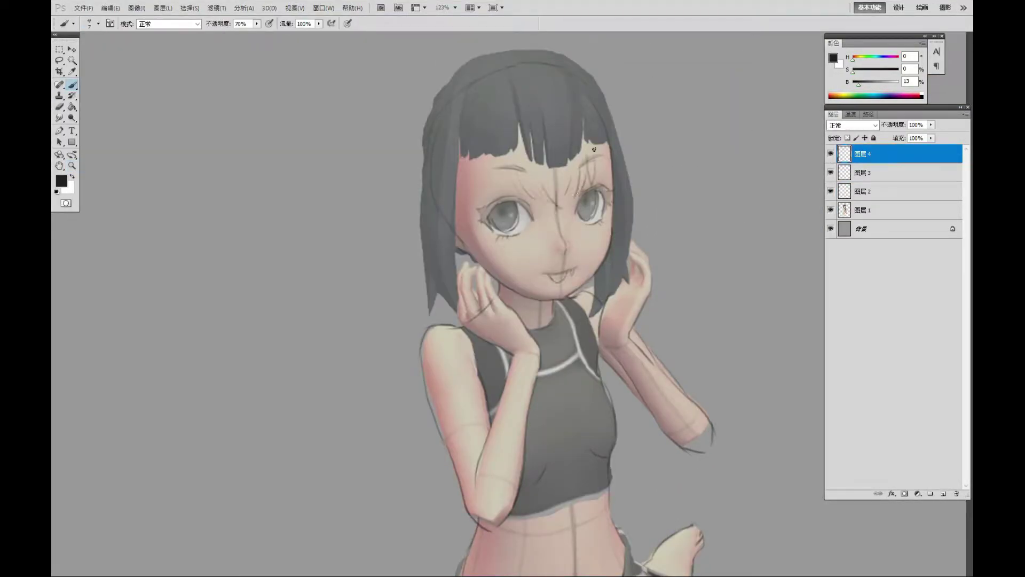
pyautogui.scroll(1, 567, 175)
pyautogui.moveTo(470, 314); pyautogui.dragTo(473, 150)
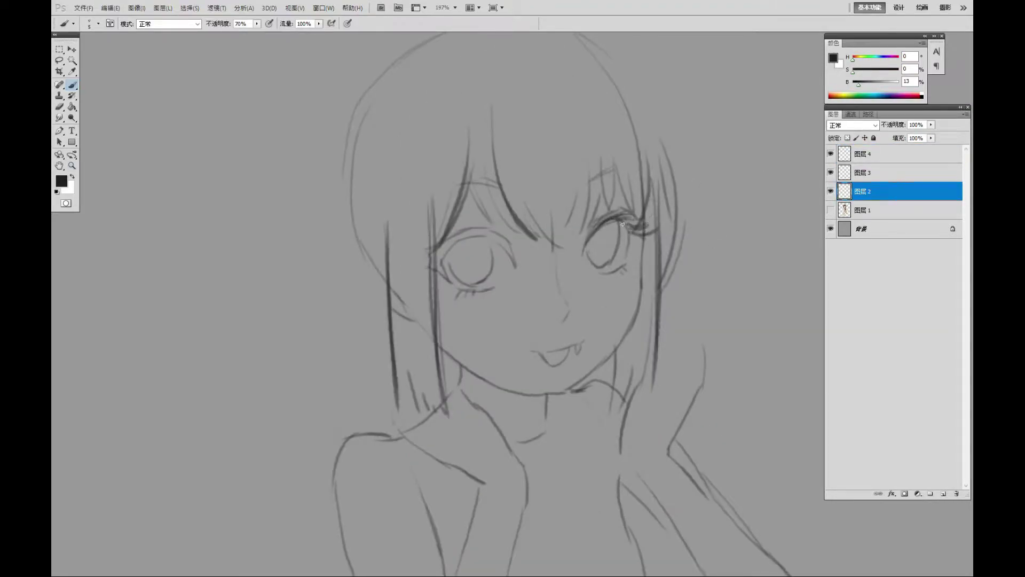
# Step: Add lashes, a pupil and lower lid to the right eye, and darken the left upper lid
pyautogui.moveTo(622, 223); pyautogui.dragTo(653, 223)
pyautogui.moveTo(603, 241); pyautogui.dragTo(615, 271)
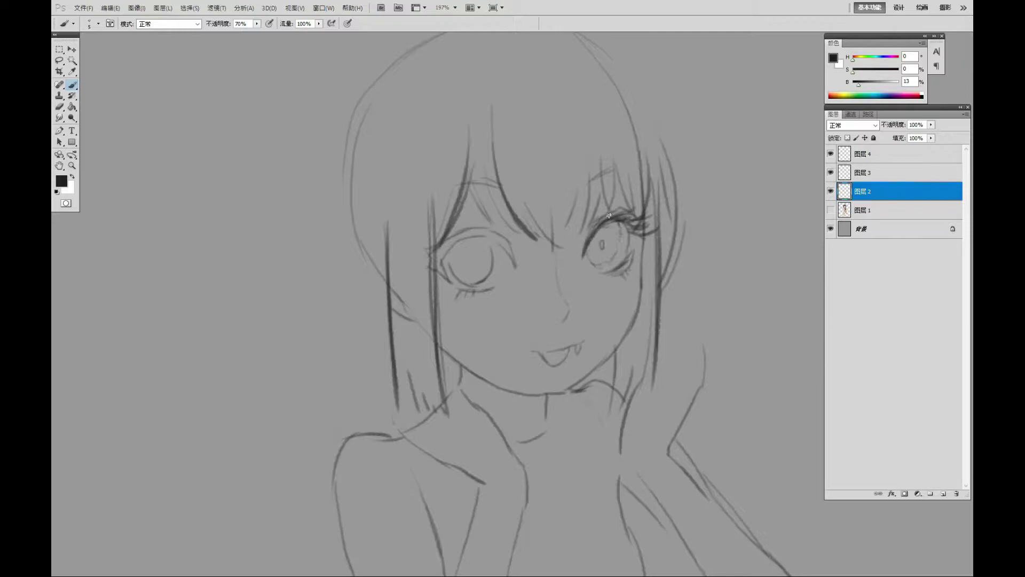
pyautogui.moveTo(608, 215); pyautogui.dragTo(596, 232)
pyautogui.moveTo(488, 233)
pyautogui.mouseDown()
pyautogui.moveTo(517, 264)
pyautogui.moveTo(452, 293)
pyautogui.mouseUp()
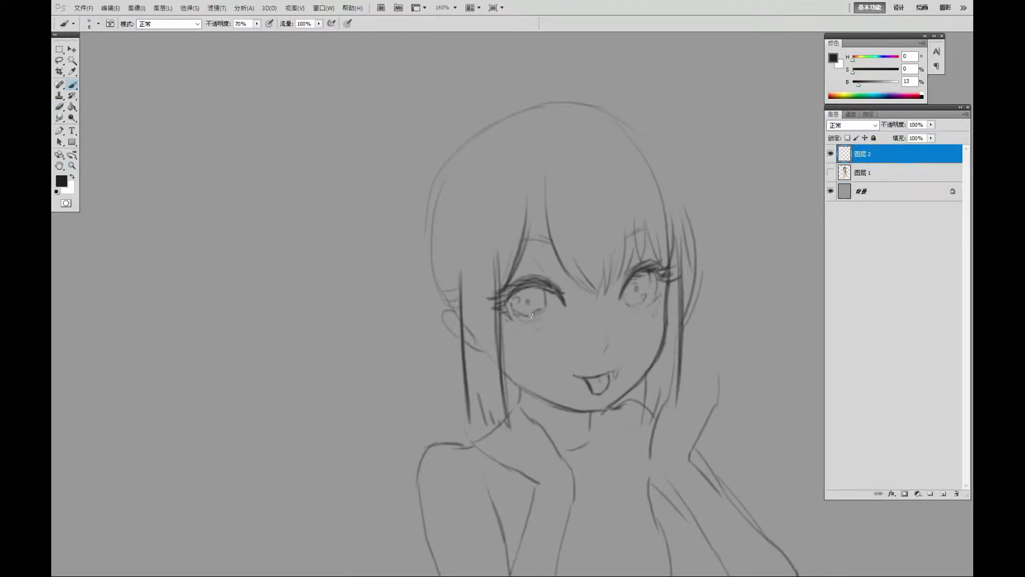
# Step: Redraw the head top and side hair, add a left hair stroke, and darken the jaw line
pyautogui.press('e')
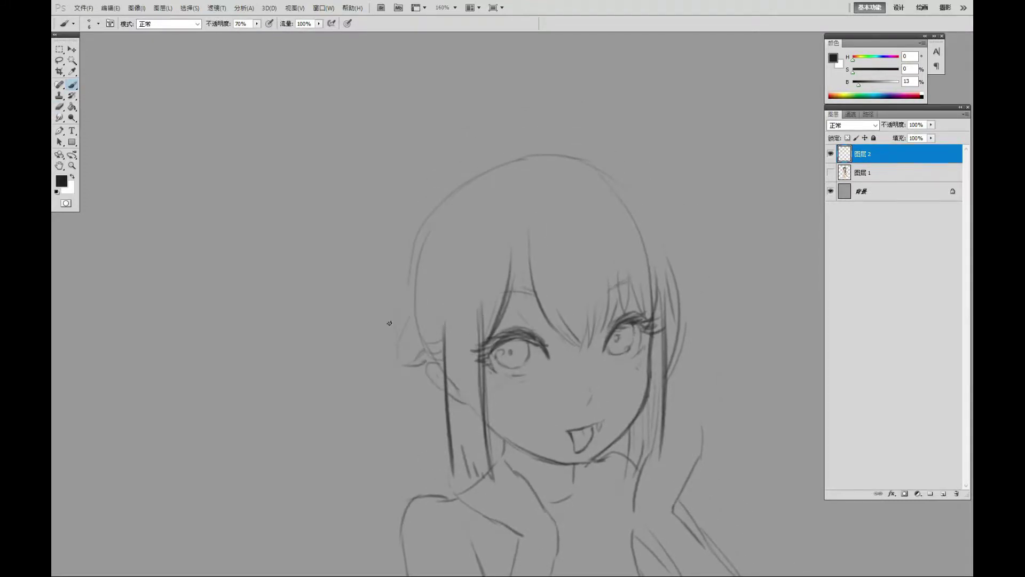
pyautogui.moveTo(400, 350); pyautogui.dragTo(390, 427)
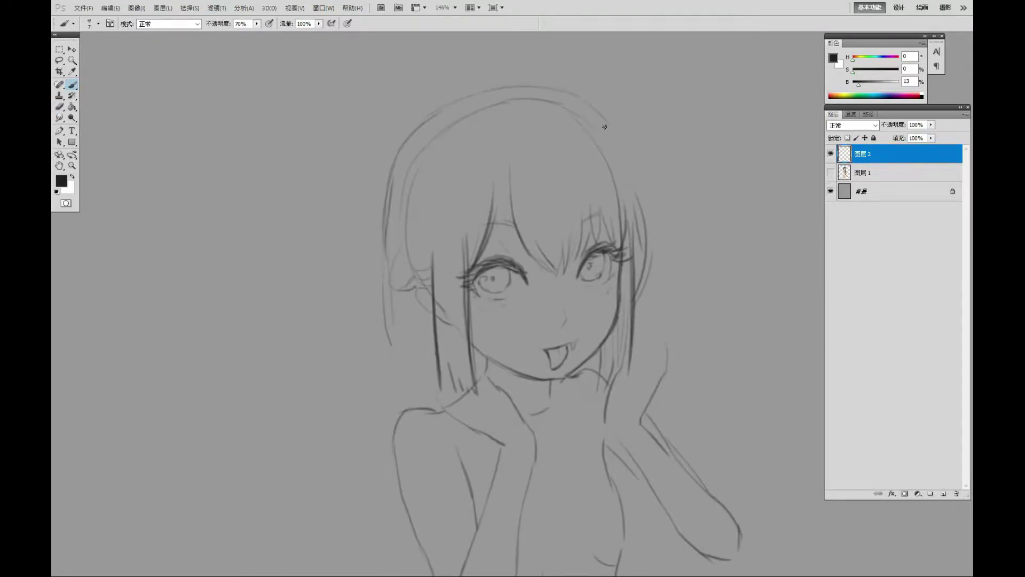
pyautogui.moveTo(401, 138)
pyautogui.mouseDown()
pyautogui.moveTo(387, 342)
pyautogui.moveTo(620, 136)
pyautogui.mouseUp()
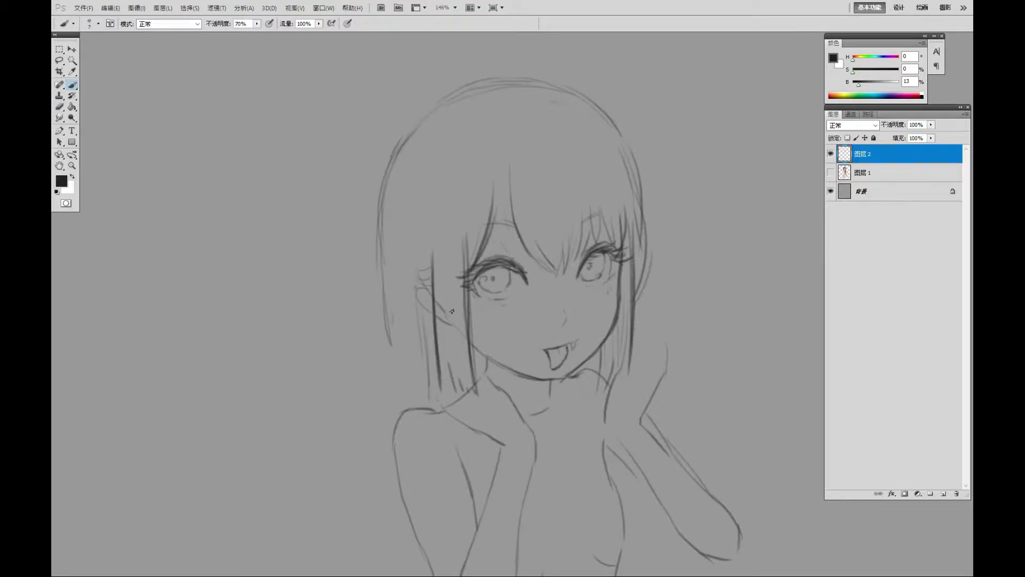
pyautogui.moveTo(526, 375); pyautogui.dragTo(588, 363)
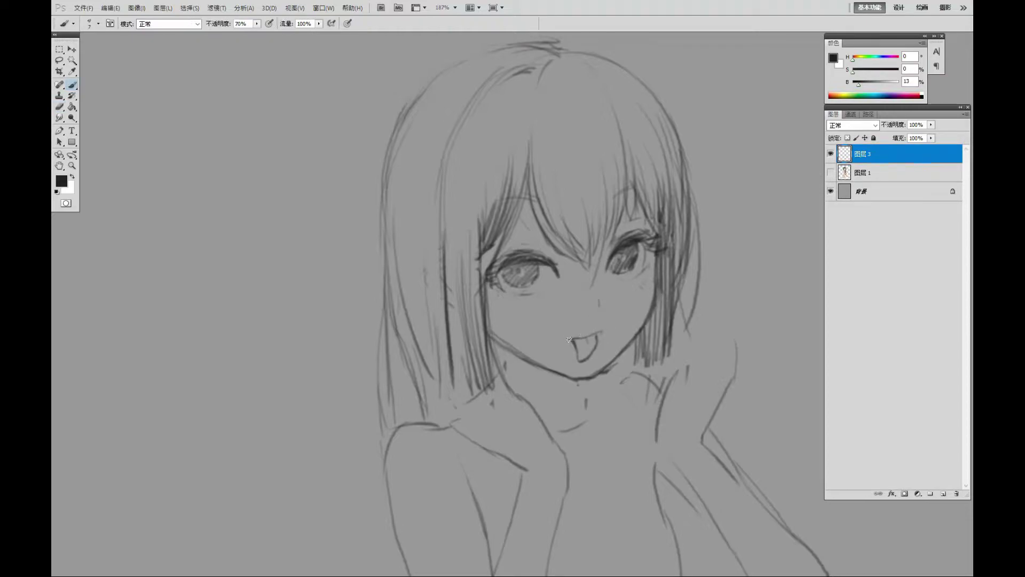
# Step: Lengthen and split the tongue, redraw the right iris, and soften both irises by erasing
pyautogui.moveTo(574, 346); pyautogui.dragTo(582, 368)
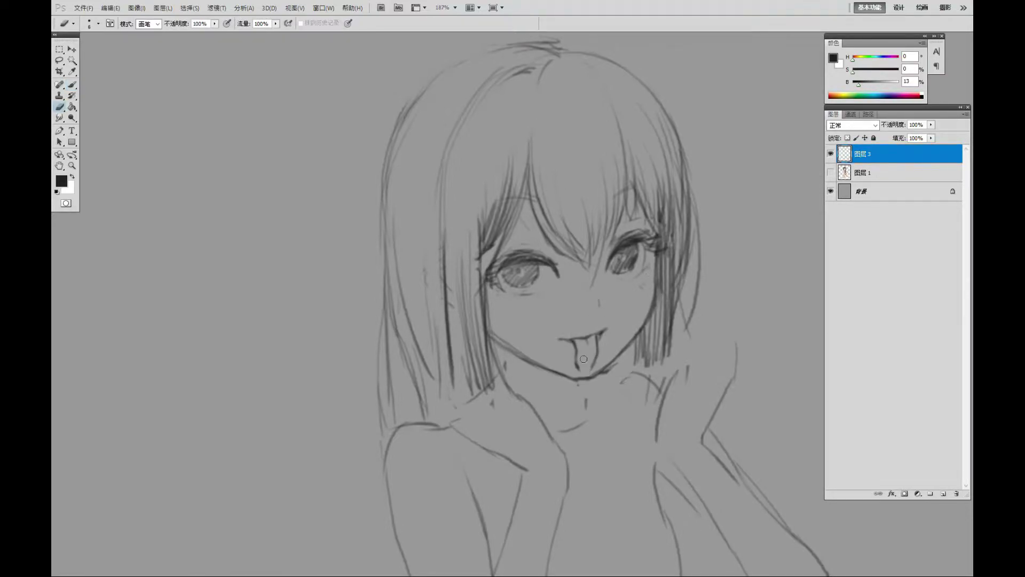
pyautogui.moveTo(641, 252); pyautogui.dragTo(617, 258)
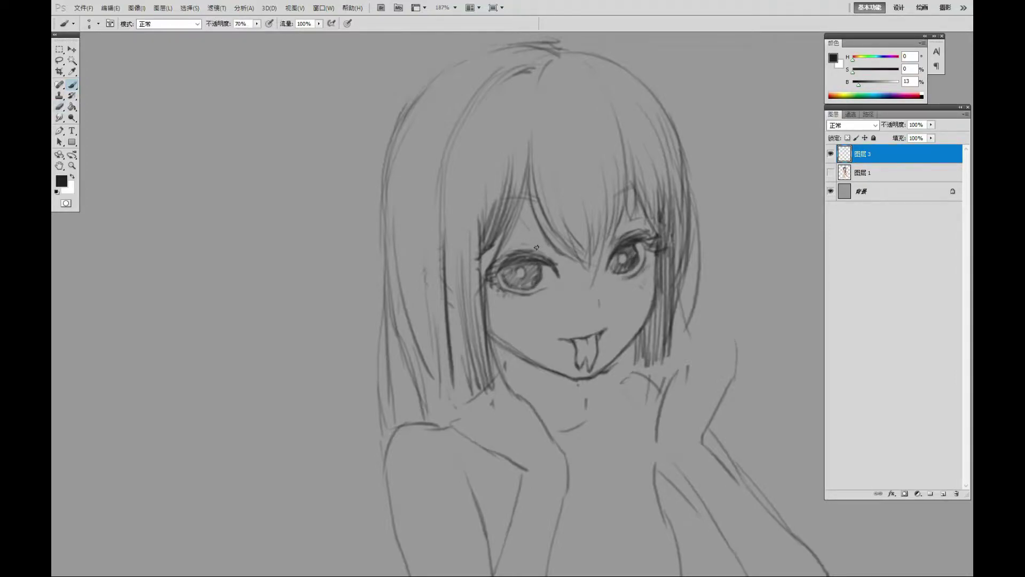
pyautogui.press('e')
pyautogui.moveTo(632, 251); pyautogui.dragTo(619, 267)
pyautogui.moveTo(536, 271); pyautogui.dragTo(526, 289)
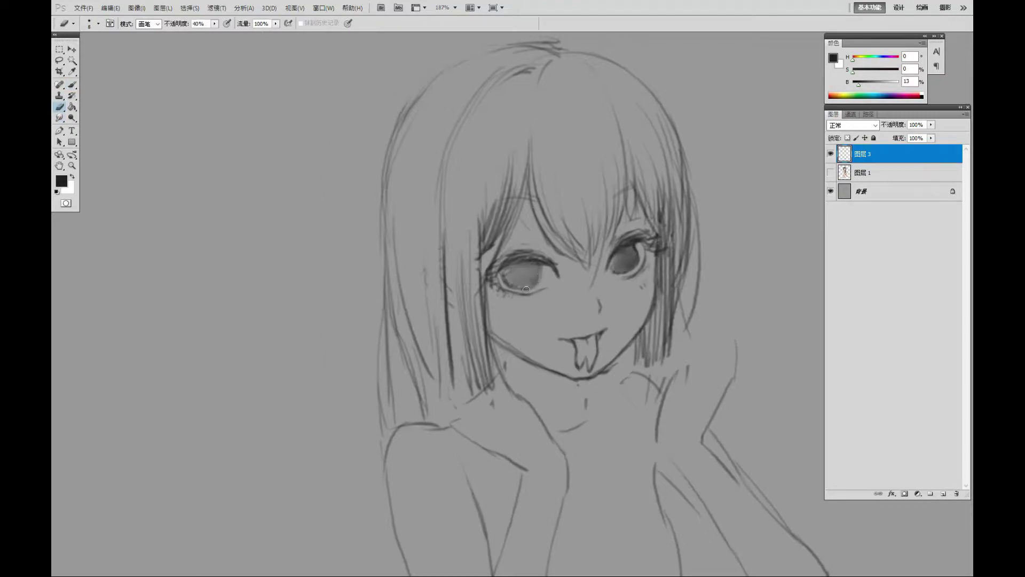
pyautogui.press('b')
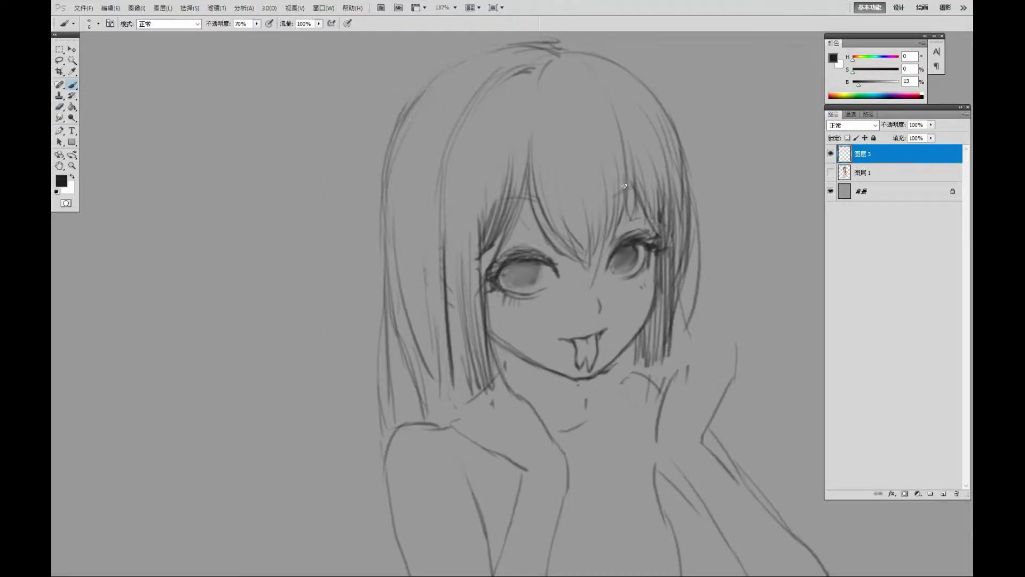
# Step: Erase stray left-cheek strands, darken the jaw, and add dark strands beside the right cheek
pyautogui.scroll(-1, 624, 187)
pyautogui.moveTo(497, 307); pyautogui.dragTo(521, 397)
pyautogui.press('e')
pyautogui.moveTo(499, 237)
pyautogui.mouseDown()
pyautogui.moveTo(484, 376)
pyautogui.moveTo(516, 367)
pyautogui.mouseUp()
pyautogui.press('b')
pyautogui.press('e')
pyautogui.press('b')
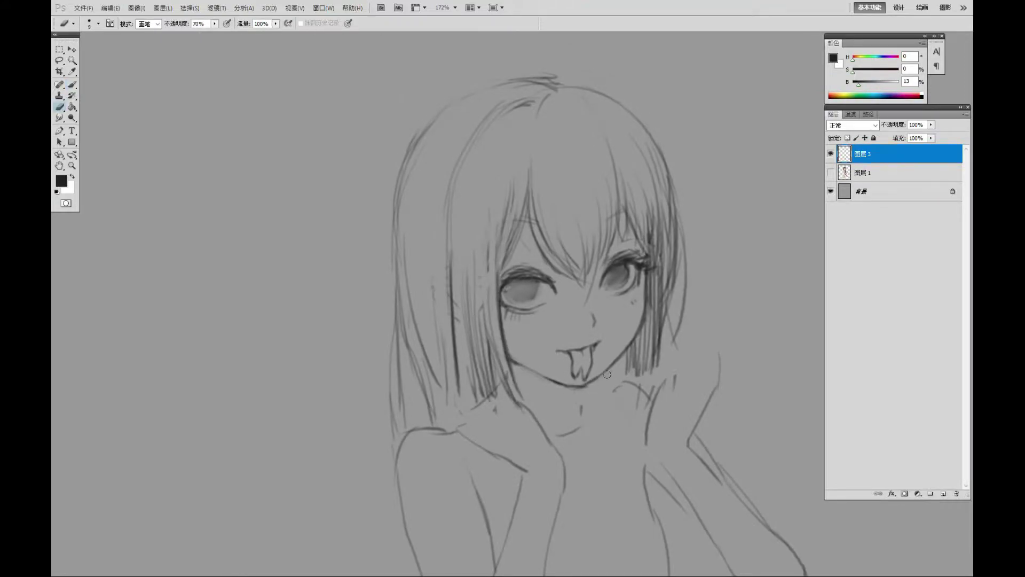
pyautogui.moveTo(633, 387); pyautogui.dragTo(635, 356)
pyautogui.press('e')
pyautogui.moveTo(457, 392); pyautogui.dragTo(452, 255)
pyautogui.press('b')
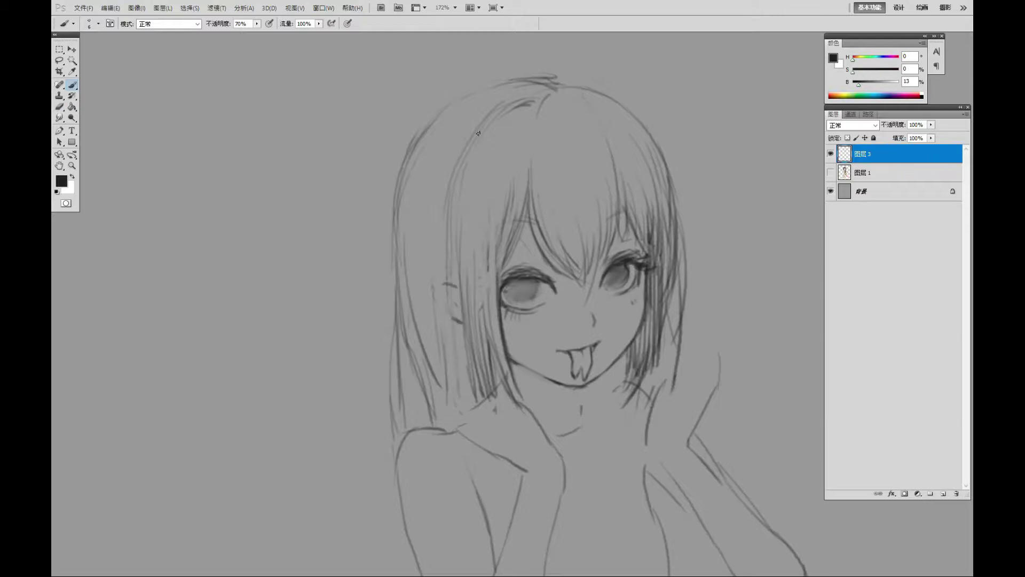
# Step: Draw hair strands down the left side of the face to the shoulder
pyautogui.moveTo(478, 133); pyautogui.dragTo(460, 312)
pyautogui.moveTo(488, 342); pyautogui.dragTo(458, 422)
pyautogui.moveTo(400, 173); pyautogui.dragTo(389, 321)
pyautogui.moveTo(389, 323); pyautogui.dragTo(403, 419)
pyautogui.moveTo(398, 258); pyautogui.dragTo(441, 419)
pyautogui.moveTo(444, 419); pyautogui.dragTo(458, 325)
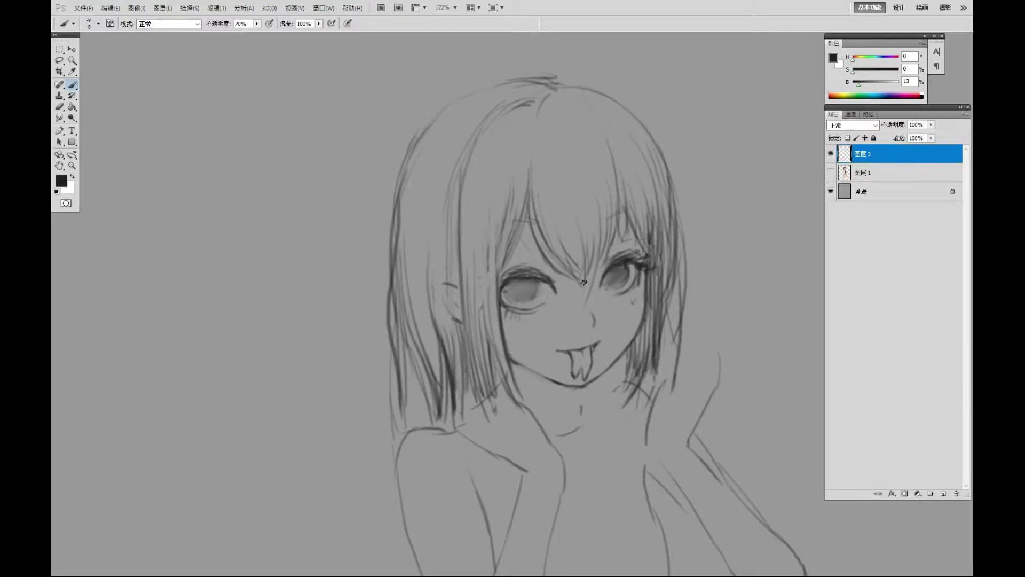
# Step: Lighten the outer right hair strands and a small spot at the top of the hair
pyautogui.moveTo(656, 176); pyautogui.dragTo(638, 283)
pyautogui.press('e')
pyautogui.moveTo(678, 106); pyautogui.dragTo(662, 267)
pyautogui.moveTo(684, 347); pyautogui.dragTo(683, 269)
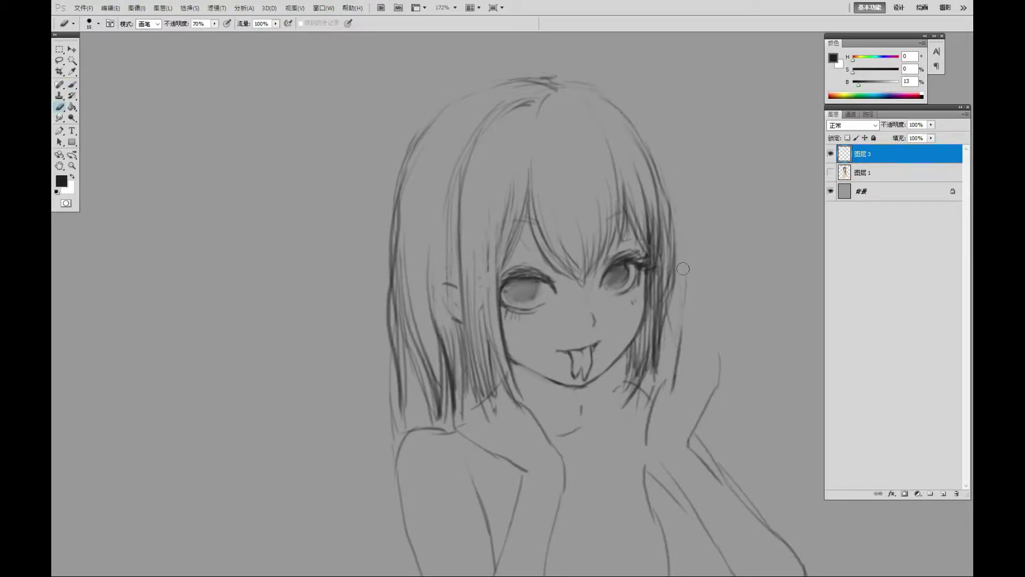
pyautogui.press('b')
pyautogui.press('e')
pyautogui.moveTo(513, 101); pyautogui.dragTo(534, 109)
# Step: Add small lashes under the left eye, then undo the stray mark there
pyautogui.press('b')
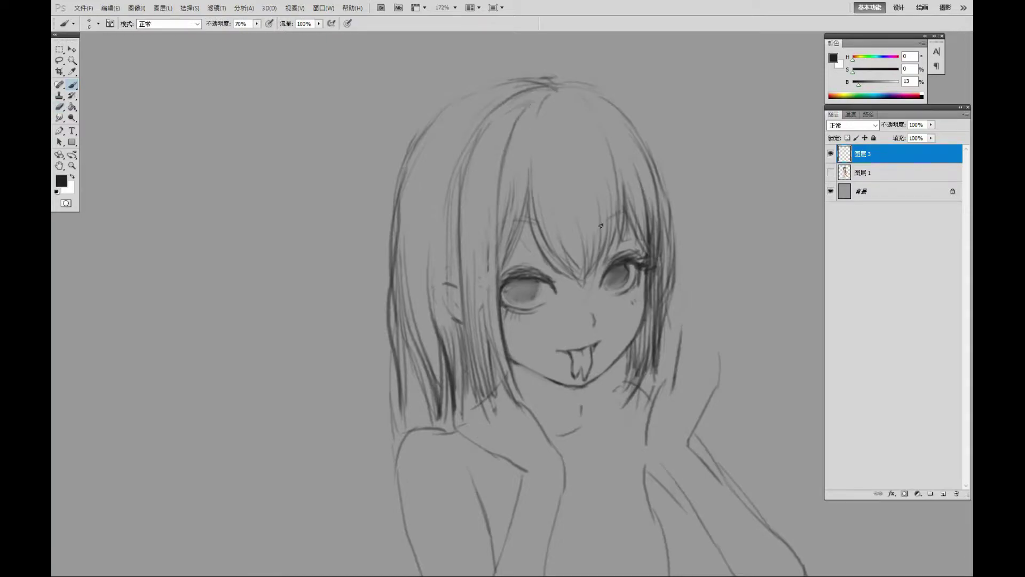
pyautogui.scroll(-2, 615, 278)
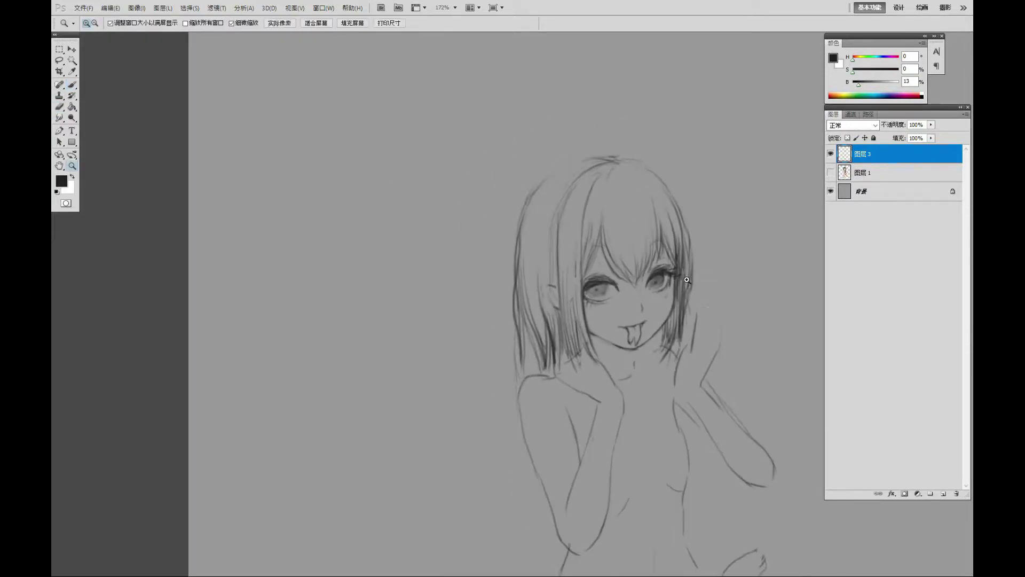
pyautogui.scroll(3, 620, 282)
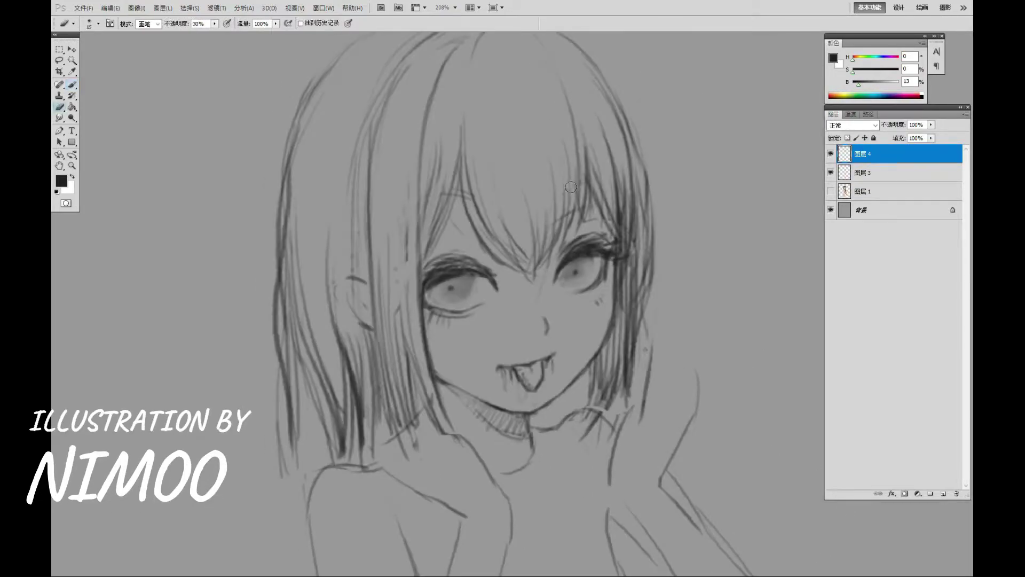
pyautogui.press('b')
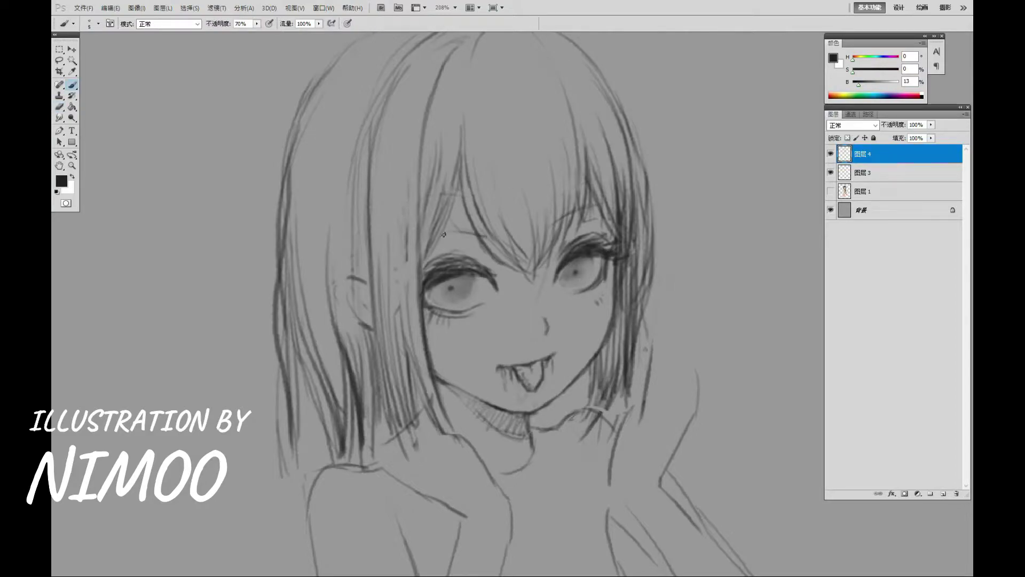
pyautogui.moveTo(430, 314); pyautogui.dragTo(444, 317)
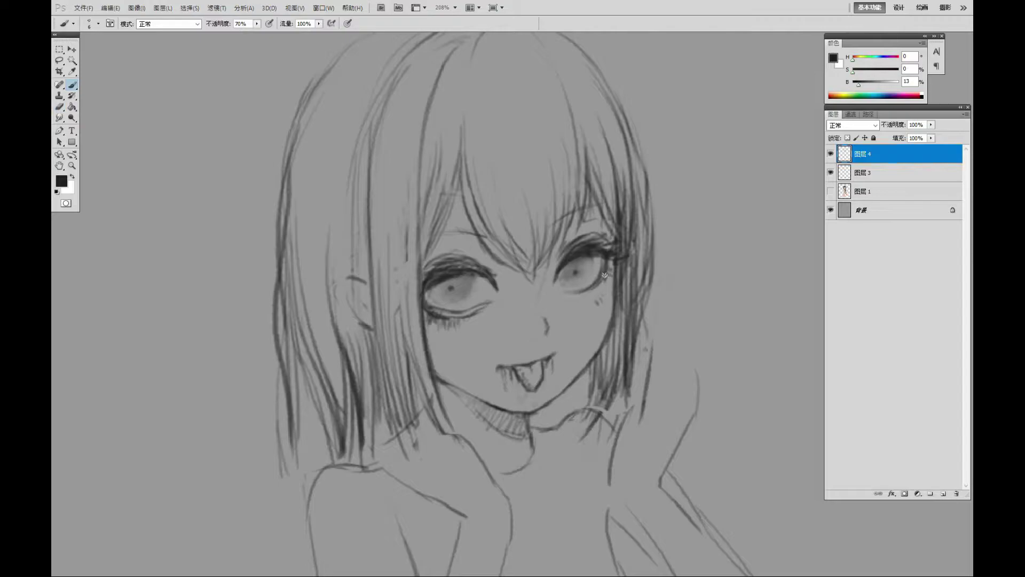
pyautogui.hotkey('ctrl', 'z')
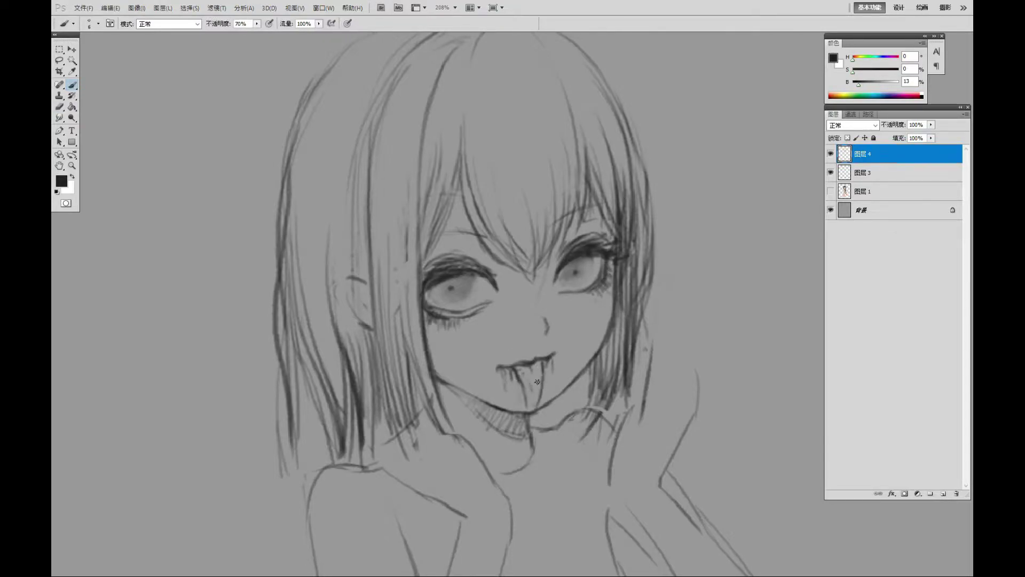
# Step: Darken the strand beside the left eye and add dark strands along the right hair with a larger brush
pyautogui.press('e')
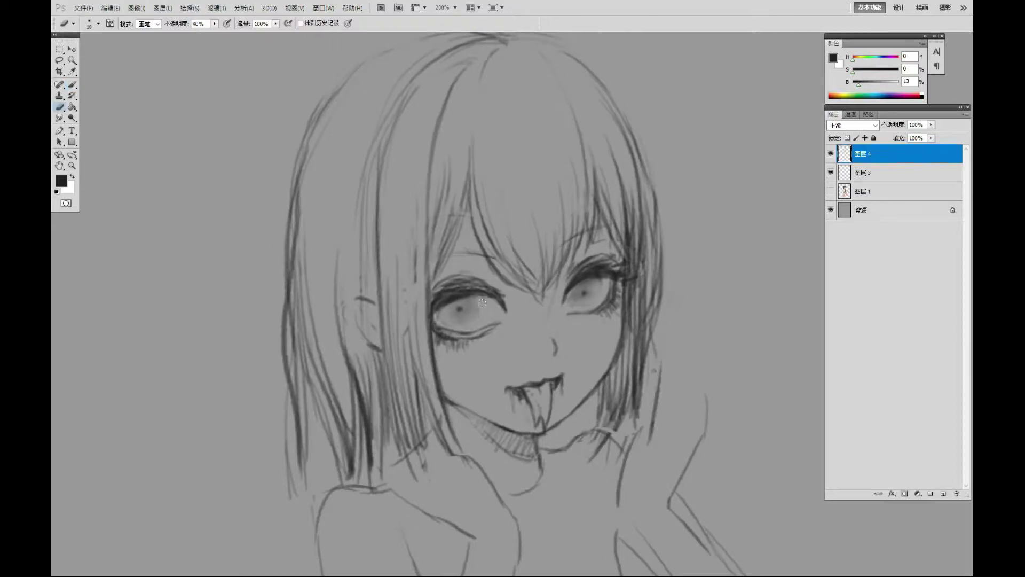
pyautogui.press('b')
pyautogui.scroll(-2, 583, 290)
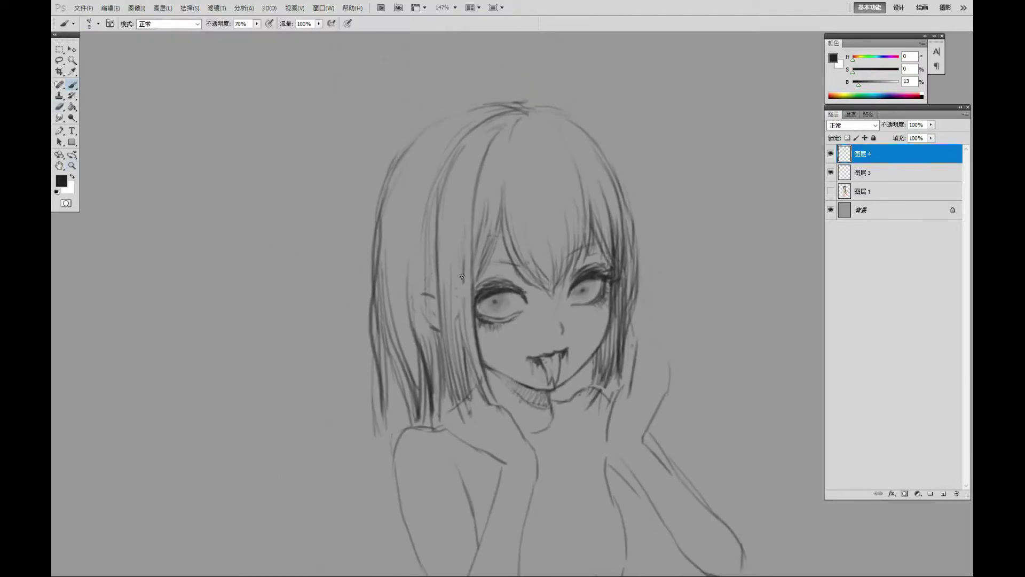
pyautogui.moveTo(462, 276); pyautogui.dragTo(463, 286)
pyautogui.press(']')
pyautogui.moveTo(521, 211); pyautogui.dragTo(550, 288)
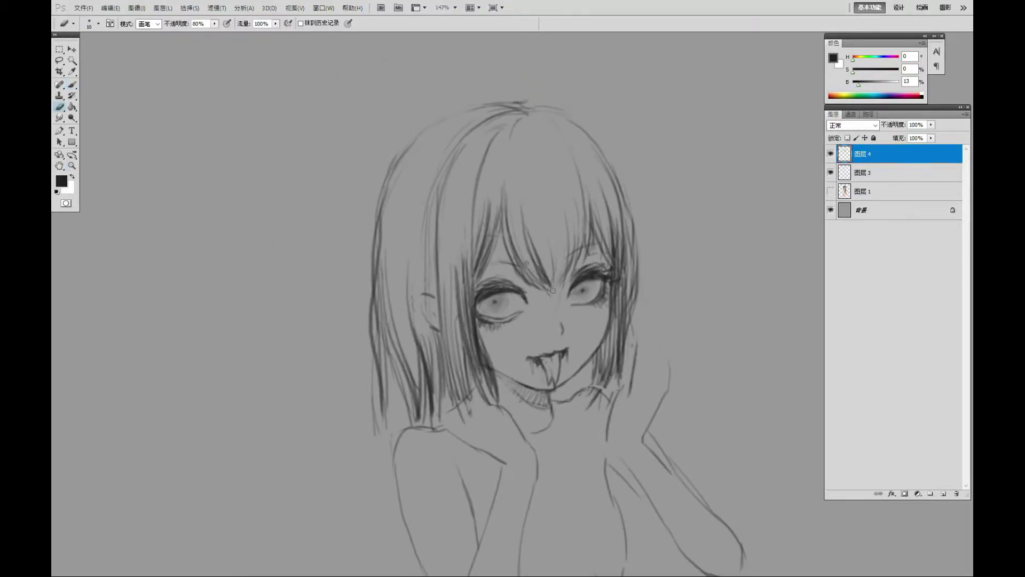
pyautogui.moveTo(563, 210); pyautogui.dragTo(545, 292)
pyautogui.moveTo(586, 185); pyautogui.dragTo(566, 286)
pyautogui.moveTo(603, 242); pyautogui.dragTo(614, 320)
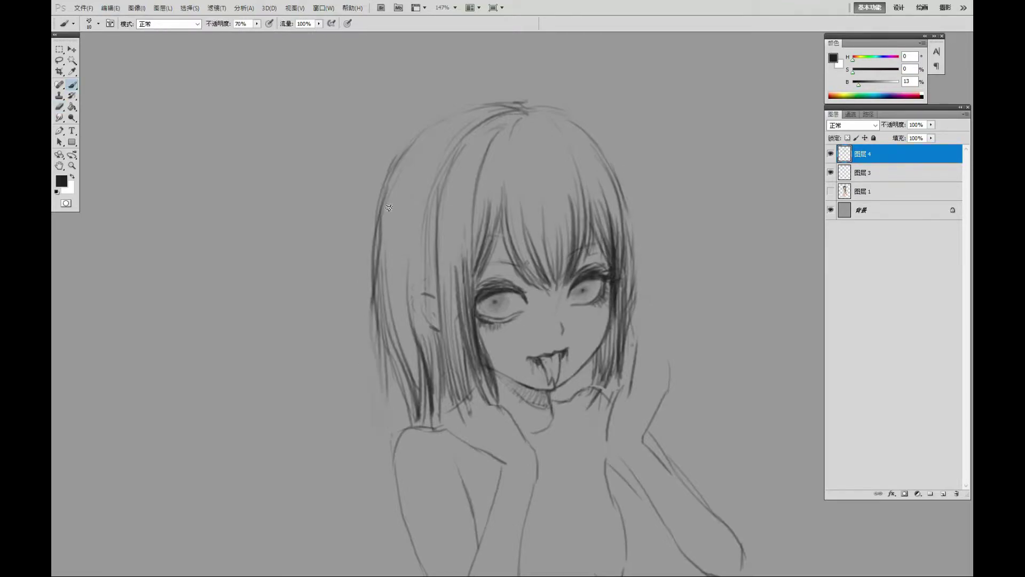
# Step: Redraw strands in the left hair and darken its left and upper-left edges
pyautogui.moveTo(452, 167); pyautogui.dragTo(444, 323)
pyautogui.hotkey('ctrl', 'z')
pyautogui.moveTo(458, 199); pyautogui.dragTo(430, 355)
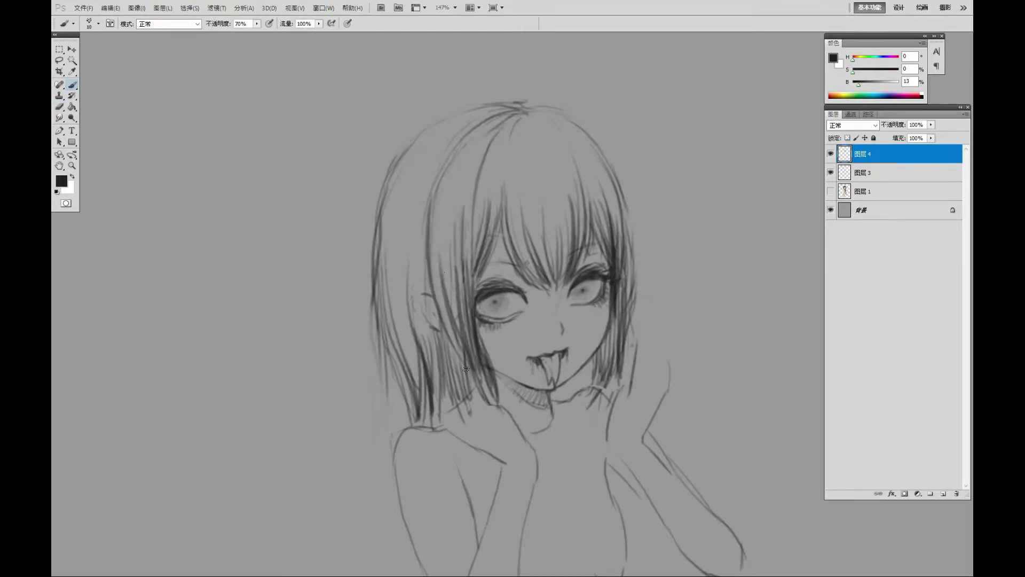
pyautogui.scroll(-3, 465, 368)
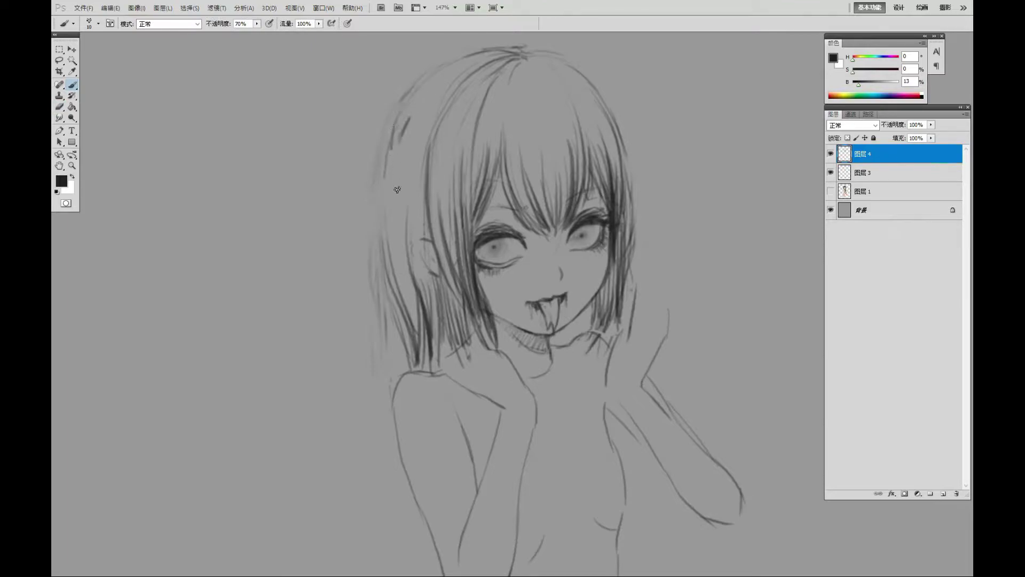
pyautogui.scroll(-2, 397, 190)
pyautogui.moveTo(396, 160); pyautogui.dragTo(411, 449)
pyautogui.scroll(3, 427, 267)
pyautogui.moveTo(447, 157); pyautogui.dragTo(437, 213)
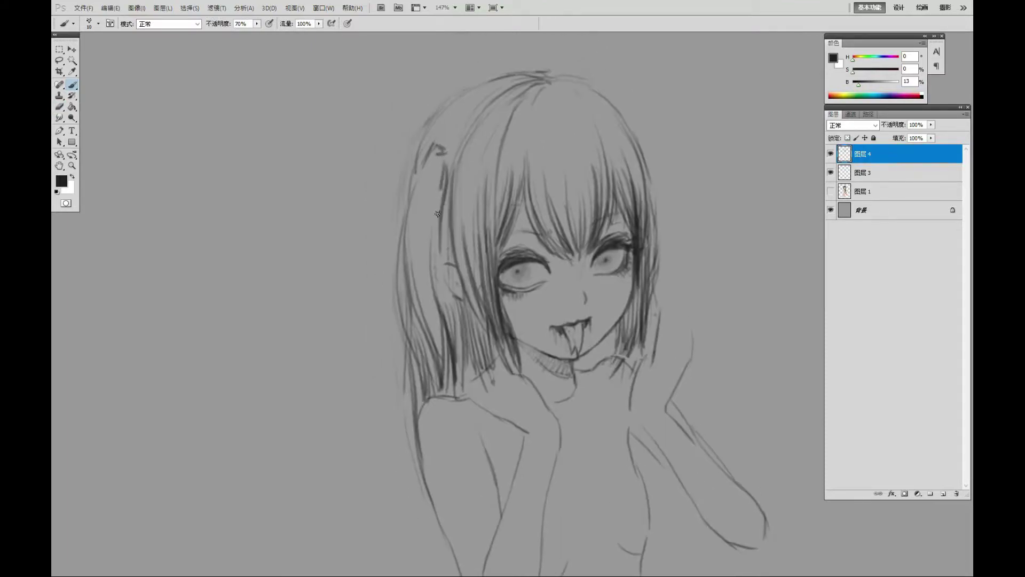
# Step: Draw the neck and chest line and sketch the sailor collar on the chest
pyautogui.scroll(-5, 591, 362)
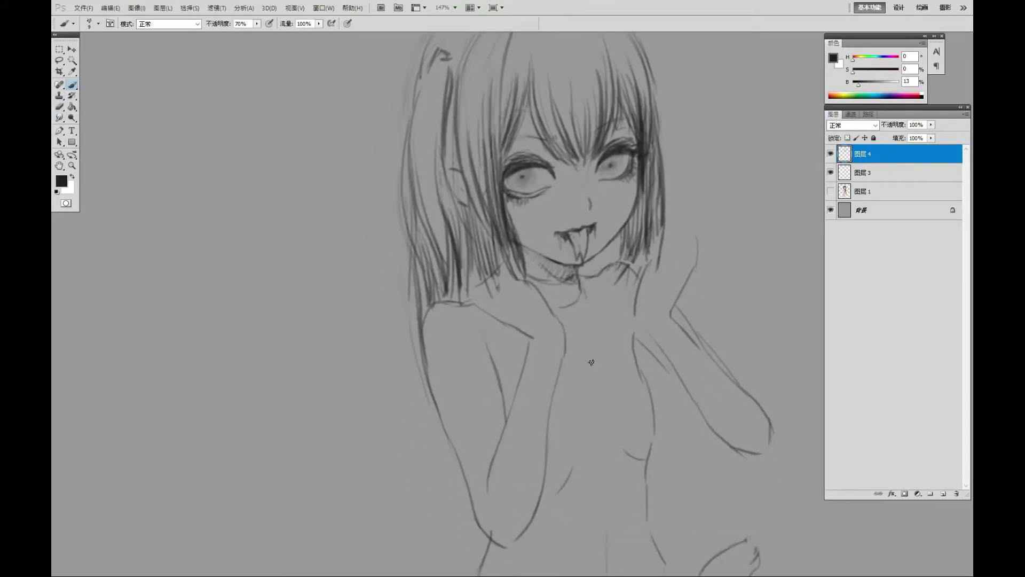
pyautogui.scroll(-3, 553, 314)
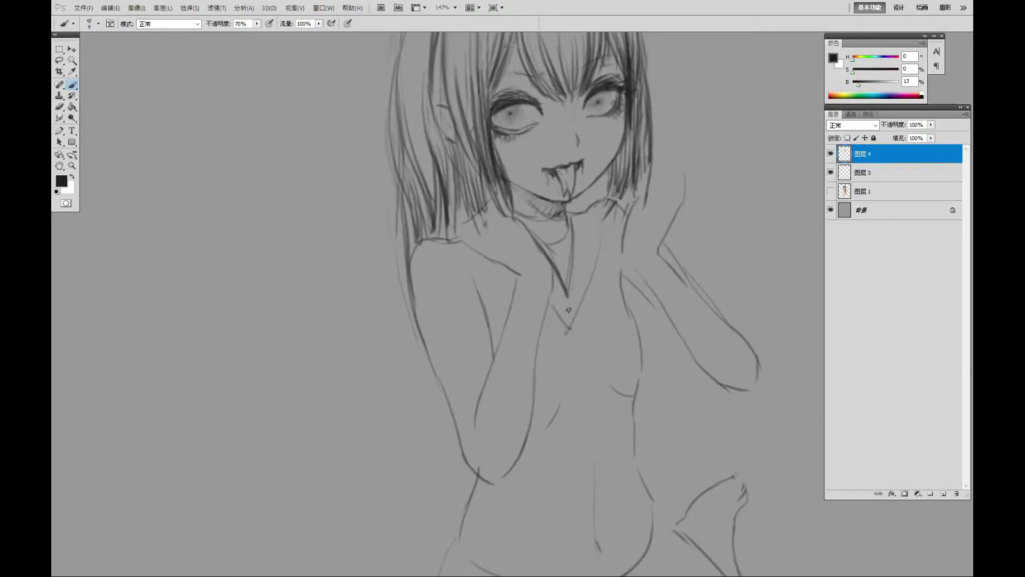
pyautogui.scroll(-2, 569, 309)
pyautogui.moveTo(558, 267); pyautogui.dragTo(578, 174)
pyautogui.moveTo(570, 293); pyautogui.dragTo(592, 367)
# Step: Stroke along the left arm and shade the left upper arm dark grey
pyautogui.moveTo(534, 320); pyautogui.dragTo(581, 328)
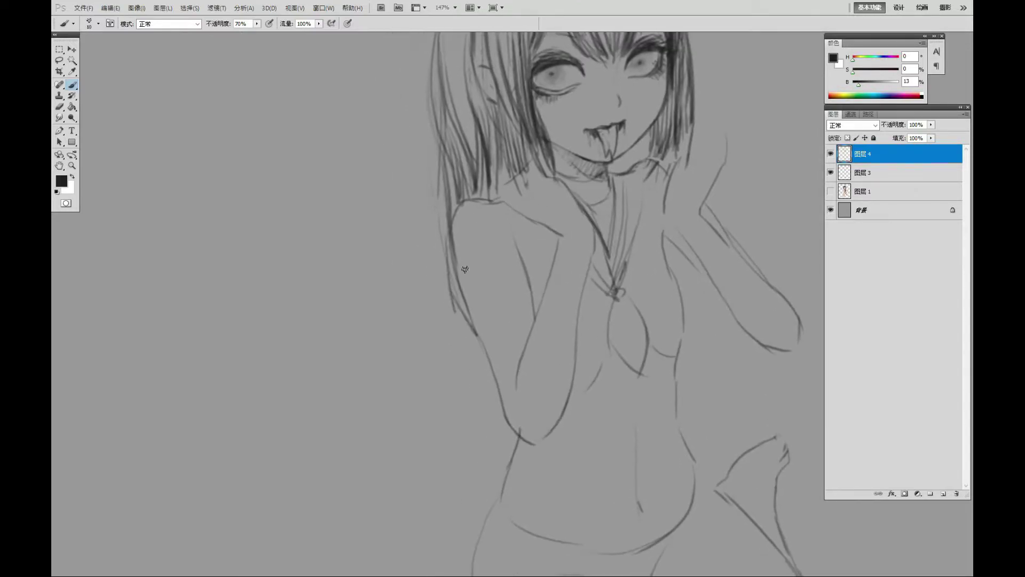
pyautogui.moveTo(451, 232); pyautogui.dragTo(478, 336)
pyautogui.moveTo(463, 237); pyautogui.dragTo(484, 363)
pyautogui.moveTo(468, 208)
pyautogui.mouseDown()
pyautogui.moveTo(483, 342)
pyautogui.moveTo(508, 422)
pyautogui.mouseUp()
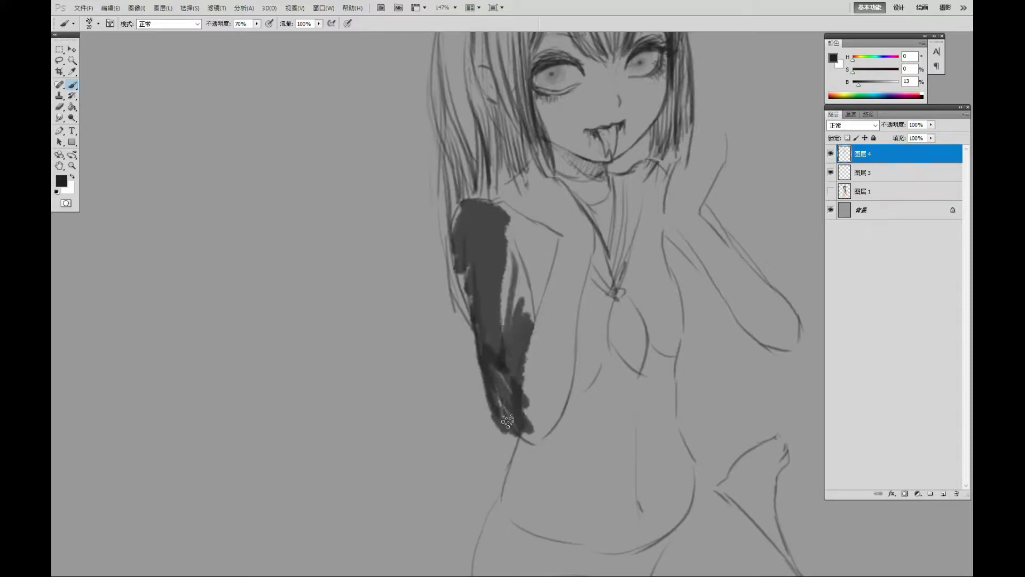
# Step: Fill the inner left arm and sleeve dark grey
pyautogui.moveTo(576, 344); pyautogui.dragTo(536, 448)
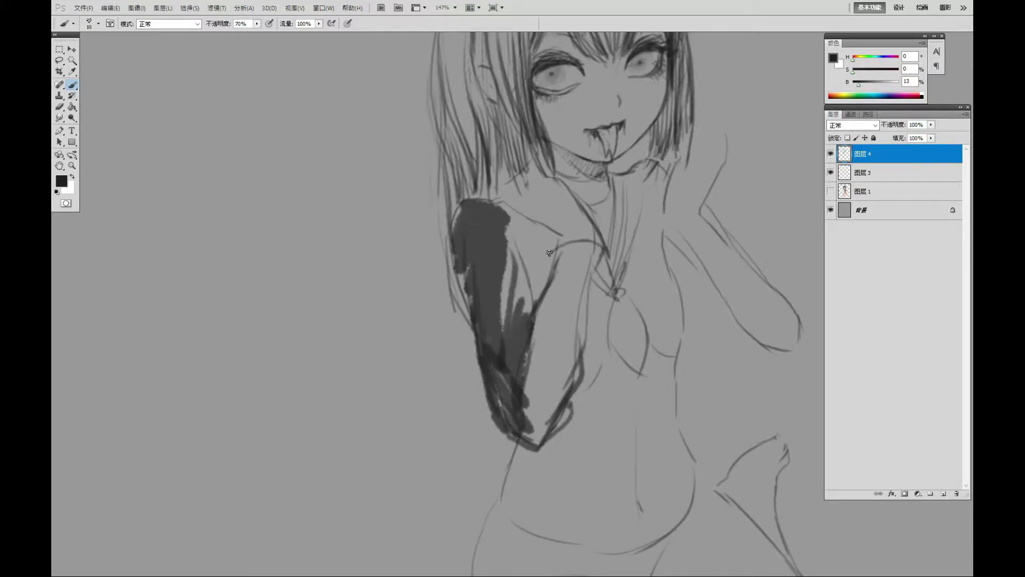
pyautogui.moveTo(550, 252); pyautogui.dragTo(539, 347)
pyautogui.moveTo(587, 256); pyautogui.dragTo(529, 421)
pyautogui.moveTo(502, 208); pyautogui.dragTo(529, 449)
# Step: Shade the right side of the torso and the waist belt dark grey
pyautogui.scroll(3, 481, 294)
pyautogui.moveTo(465, 369)
pyautogui.mouseDown()
pyautogui.moveTo(456, 313)
pyautogui.moveTo(513, 434)
pyautogui.moveTo(531, 251)
pyautogui.mouseUp()
pyautogui.scroll(-3, 456, 313)
pyautogui.scroll(-3, 551, 240)
pyautogui.moveTo(585, 176)
pyautogui.mouseDown()
pyautogui.moveTo(577, 256)
pyautogui.moveTo(614, 304)
pyautogui.mouseUp()
pyautogui.moveTo(430, 379)
pyautogui.mouseDown()
pyautogui.moveTo(469, 411)
pyautogui.moveTo(588, 277)
pyautogui.mouseUp()
pyautogui.moveTo(529, 373); pyautogui.dragTo(539, 224)
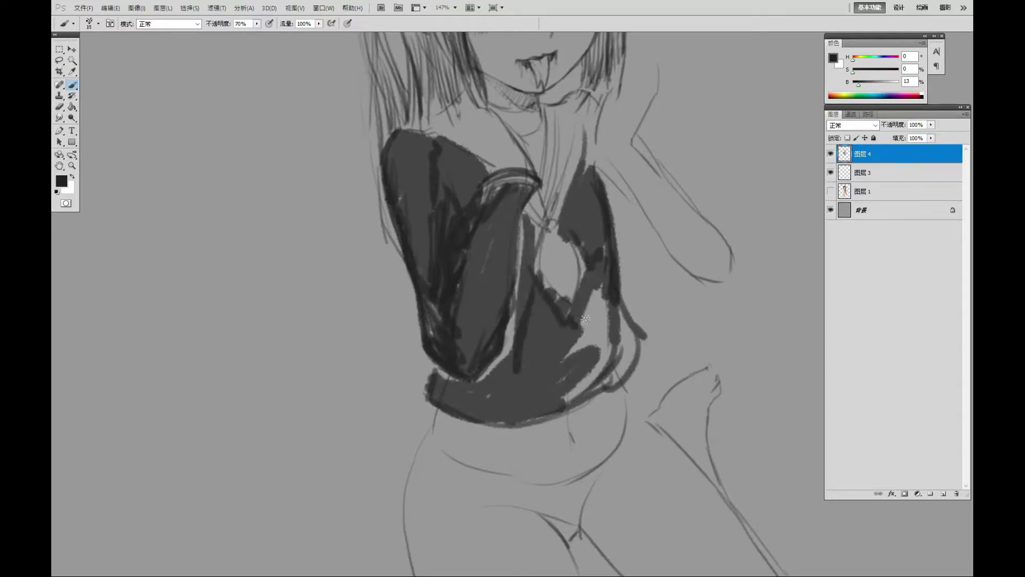
# Step: Sketch the skirt pleat lines below the belt, including a diagonal pleat on the right
pyautogui.moveTo(614, 294); pyautogui.dragTo(577, 406)
pyautogui.moveTo(502, 451); pyautogui.dragTo(491, 291)
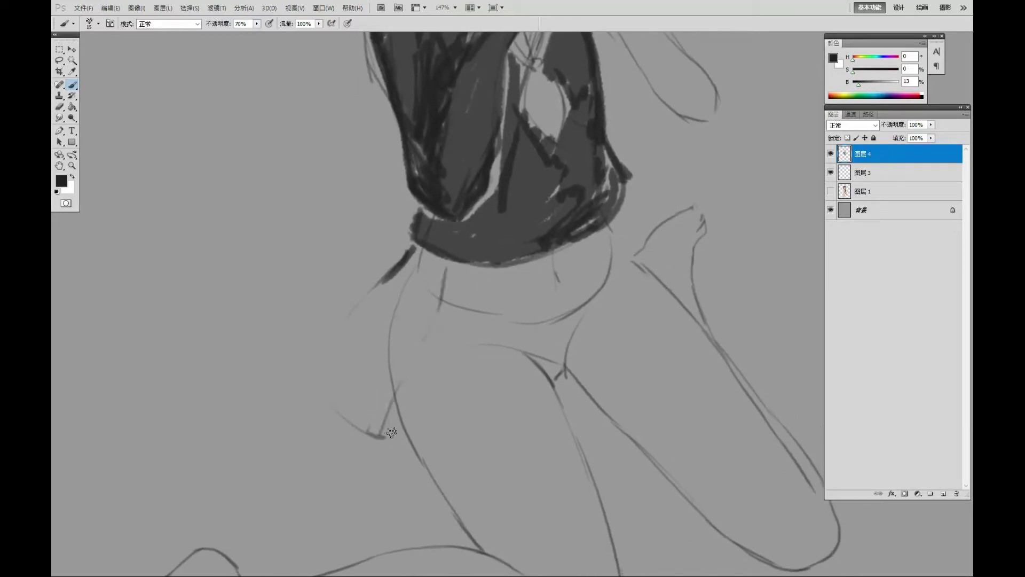
pyautogui.moveTo(622, 451); pyautogui.dragTo(723, 363)
pyautogui.moveTo(483, 270); pyautogui.dragTo(459, 440)
pyautogui.moveTo(454, 320); pyautogui.dragTo(411, 441)
pyautogui.moveTo(529, 272); pyautogui.dragTo(536, 443)
pyautogui.moveTo(582, 256); pyautogui.dragTo(681, 403)
pyautogui.moveTo(563, 267); pyautogui.dragTo(620, 429)
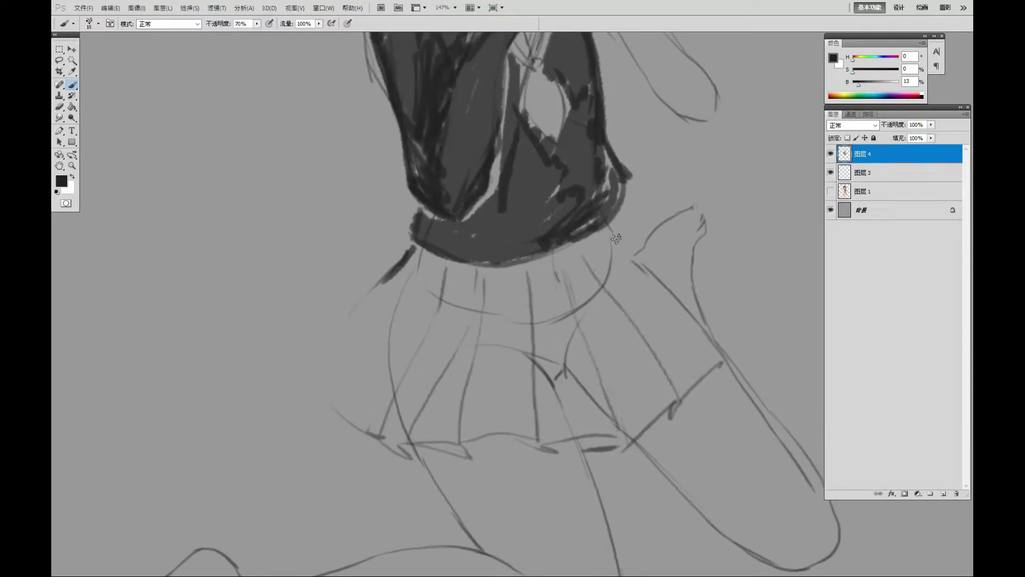
pyautogui.scroll(2, 335, 400)
# Step: On a new layer, paint the left and right parts of the skirt dark grey
pyautogui.hotkey('ctrl', '-')
pyautogui.hotkey('ctrl', 'shift', 'alt', 'n')
pyautogui.moveTo(405, 299); pyautogui.dragTo(480, 411)
pyautogui.moveTo(507, 305)
pyautogui.mouseDown()
pyautogui.moveTo(479, 413)
pyautogui.moveTo(641, 299)
pyautogui.moveTo(508, 405)
pyautogui.mouseUp()
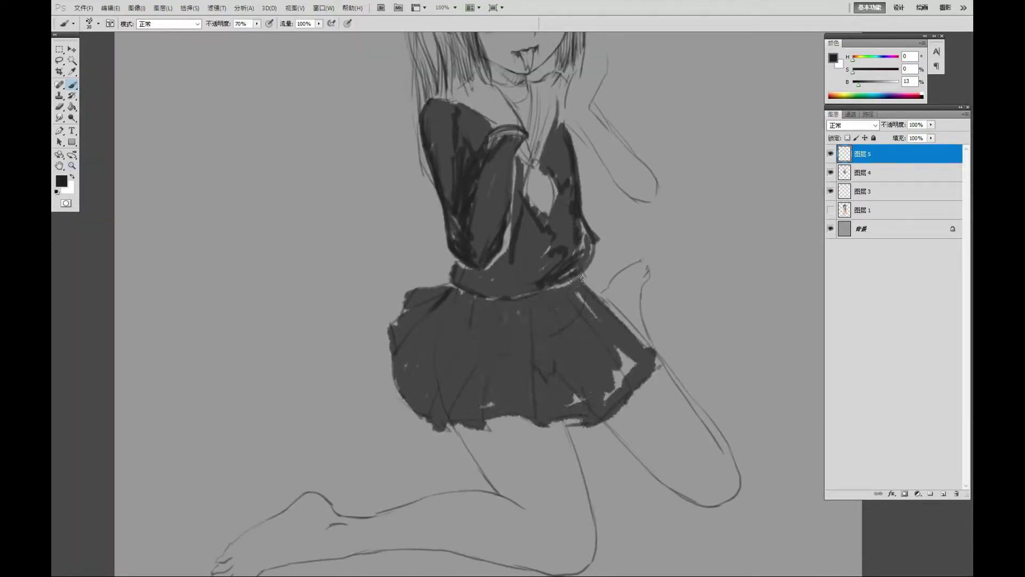
pyautogui.moveTo(534, 278); pyautogui.dragTo(641, 374)
pyautogui.moveTo(465, 290)
pyautogui.mouseDown()
pyautogui.moveTo(492, 248)
pyautogui.moveTo(614, 238)
pyautogui.mouseUp()
# Step: Add a dark waistband and darker pleat stripes down and across the skirt
pyautogui.moveTo(561, 256); pyautogui.dragTo(563, 363)
pyautogui.moveTo(496, 265)
pyautogui.mouseDown()
pyautogui.moveTo(464, 379)
pyautogui.moveTo(550, 320)
pyautogui.mouseUp()
pyautogui.moveTo(579, 257); pyautogui.dragTo(595, 336)
pyautogui.moveTo(592, 245)
pyautogui.mouseDown()
pyautogui.moveTo(615, 251)
pyautogui.moveTo(600, 286)
pyautogui.moveTo(627, 411)
pyautogui.mouseUp()
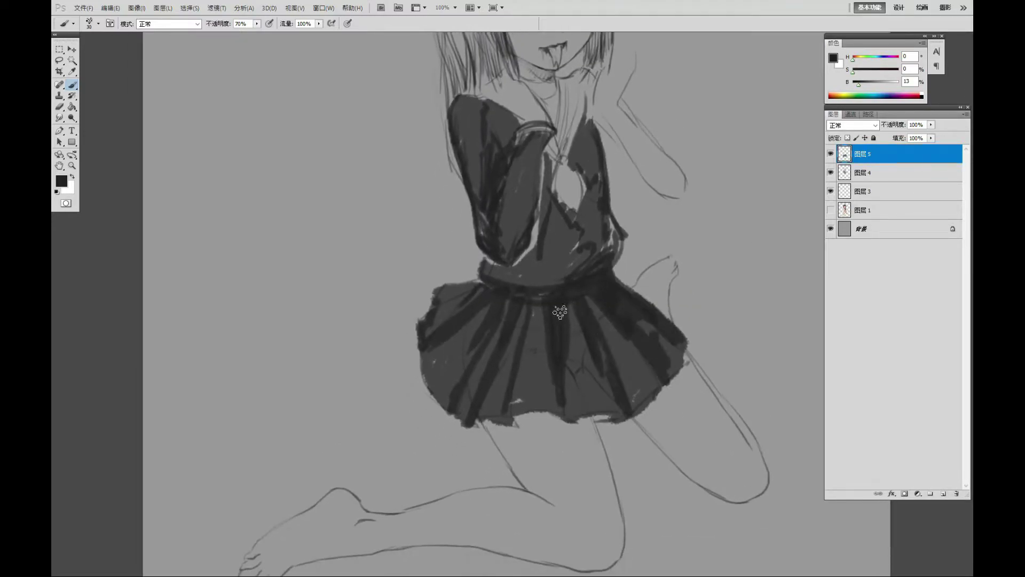
pyautogui.moveTo(534, 310); pyautogui.dragTo(483, 428)
pyautogui.moveTo(563, 368); pyautogui.dragTo(566, 422)
pyautogui.moveTo(502, 417); pyautogui.dragTo(475, 446)
pyautogui.moveTo(438, 390); pyautogui.dragTo(459, 320)
pyautogui.moveTo(459, 321)
pyautogui.mouseDown()
pyautogui.moveTo(618, 270)
pyautogui.moveTo(625, 314)
pyautogui.mouseUp()
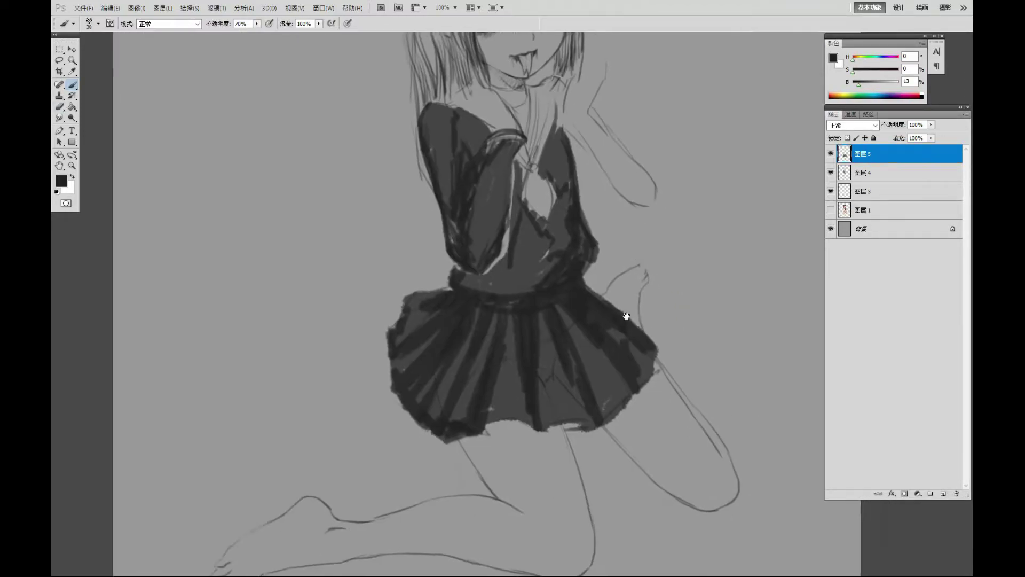
pyautogui.scroll(-2, 534, 320)
# Step: On a new layer, block in the thigh and lower leg dark, bucket-fill the leg, and paint the foot
pyautogui.hotkey('ctrl', 'shift', 'alt', 'n')
pyautogui.moveTo(521, 448)
pyautogui.mouseDown()
pyautogui.moveTo(498, 412)
pyautogui.moveTo(561, 480)
pyautogui.moveTo(397, 484)
pyautogui.mouseUp()
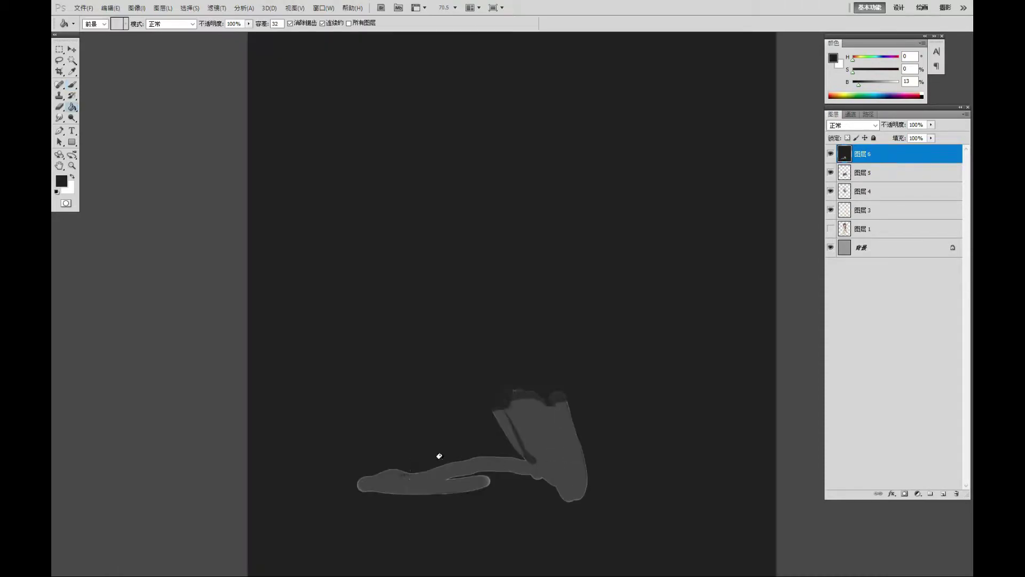
pyautogui.moveTo(490, 510); pyautogui.dragTo(534, 510)
pyautogui.moveTo(662, 481); pyautogui.dragTo(547, 387)
pyautogui.moveTo(534, 304); pyautogui.dragTo(572, 406)
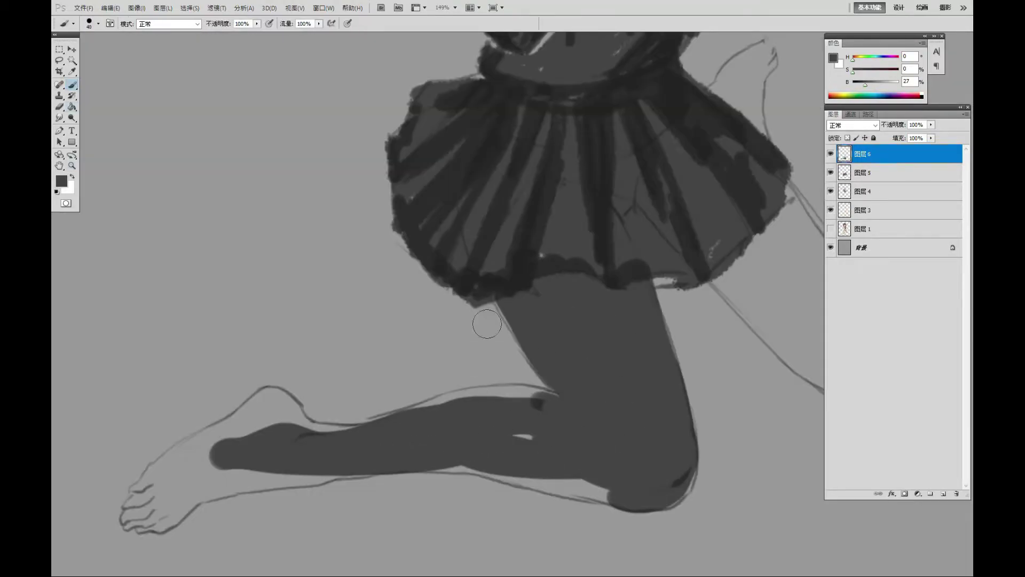
pyautogui.press('g')
pyautogui.click(517, 416)
pyautogui.press('b')
pyautogui.moveTo(234, 449)
pyautogui.mouseDown()
pyautogui.moveTo(144, 502)
pyautogui.moveTo(267, 412)
pyautogui.moveTo(353, 416)
pyautogui.mouseUp()
# Step: Set the leg layer to Multiply and add dark strokes on the thigh, ankle and toes
pyautogui.hotkey('shift', 'alt', 'm')
pyautogui.press(']')
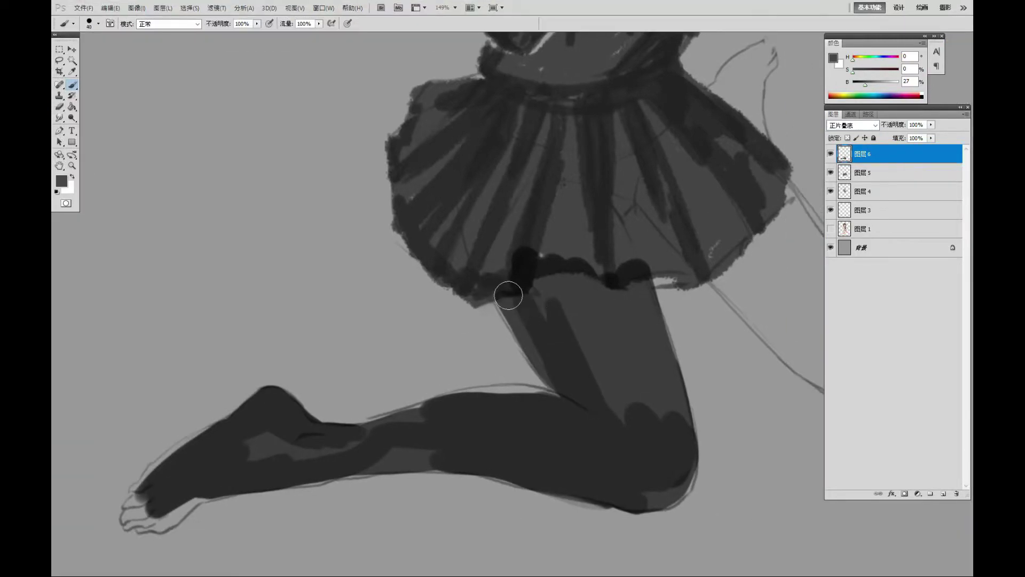
pyautogui.moveTo(508, 290)
pyautogui.mouseDown()
pyautogui.moveTo(616, 338)
pyautogui.moveTo(396, 448)
pyautogui.moveTo(373, 423)
pyautogui.mouseUp()
pyautogui.scroll(3, 373, 424)
pyautogui.press('[')
pyautogui.press('[')
pyautogui.press('[')
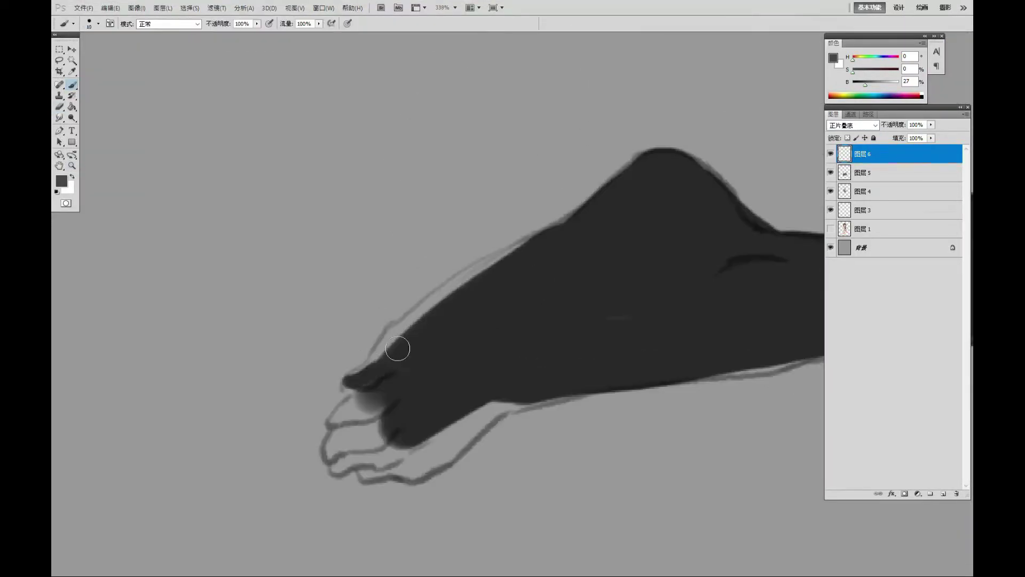
pyautogui.moveTo(393, 347)
pyautogui.mouseDown()
pyautogui.moveTo(473, 419)
pyautogui.moveTo(353, 466)
pyautogui.moveTo(336, 451)
pyautogui.mouseUp()
# Step: Paint the right leg dark, plus the outline beside the skirt and the tail strap
pyautogui.scroll(-2, 446, 316)
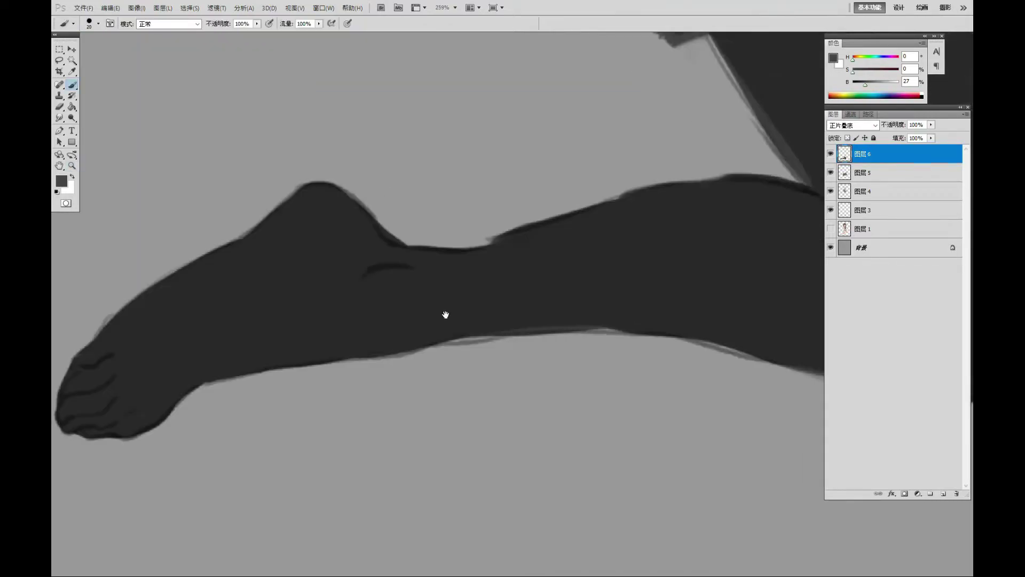
pyautogui.hscroll(5, 442, 337)
pyautogui.press(']')
pyautogui.hscroll(3, 532, 189)
pyautogui.scroll(-2, 552, 318)
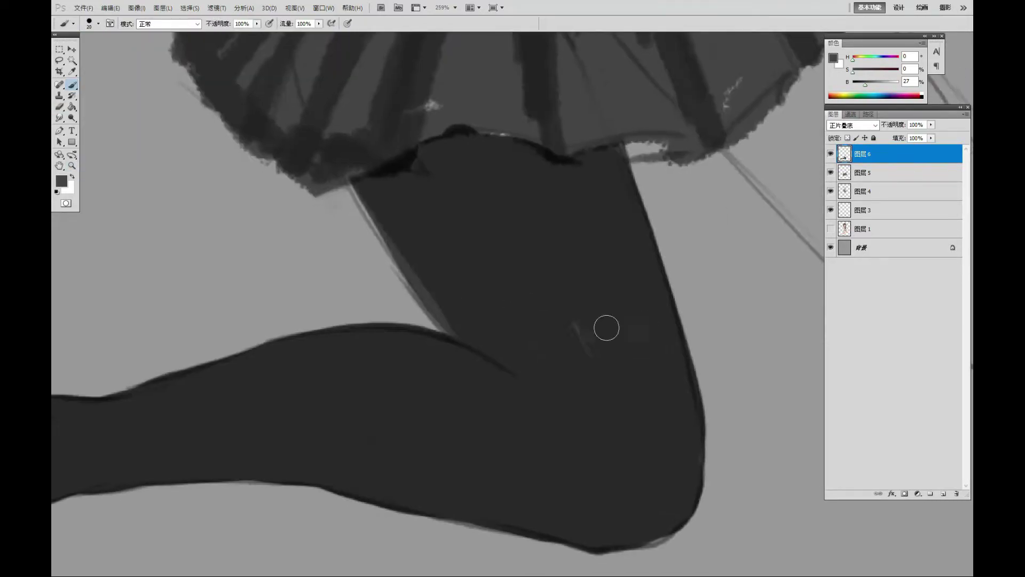
pyautogui.press(']')
pyautogui.moveTo(576, 156); pyautogui.dragTo(693, 317)
pyautogui.moveTo(663, 275); pyautogui.dragTo(614, 224)
pyautogui.scroll(5, 571, 225)
pyautogui.hscroll(-2, 571, 225)
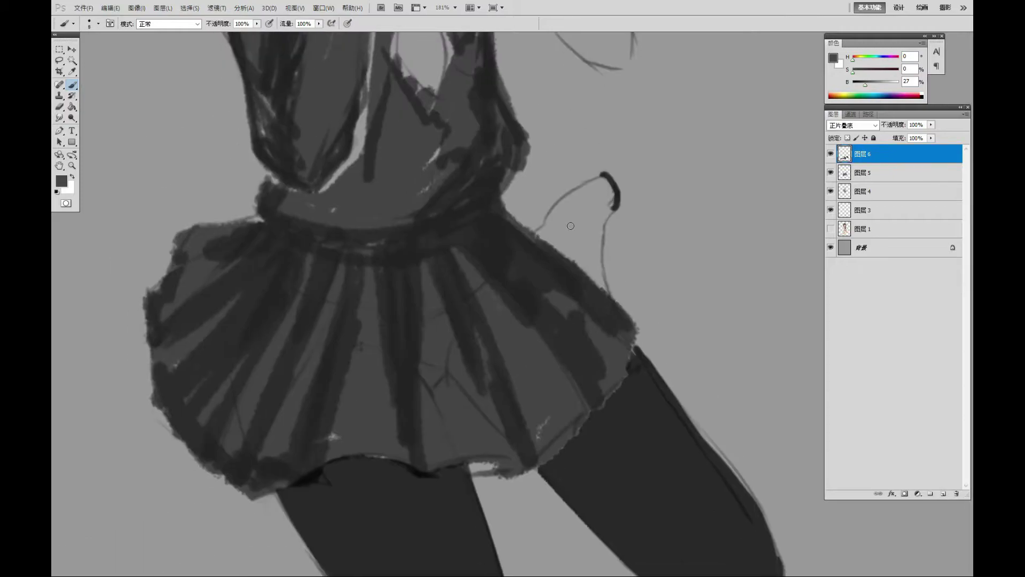
pyautogui.moveTo(533, 234); pyautogui.dragTo(614, 280)
# Step: With a smaller brush, extend the finger outlines on the raised hand
pyautogui.press('z')
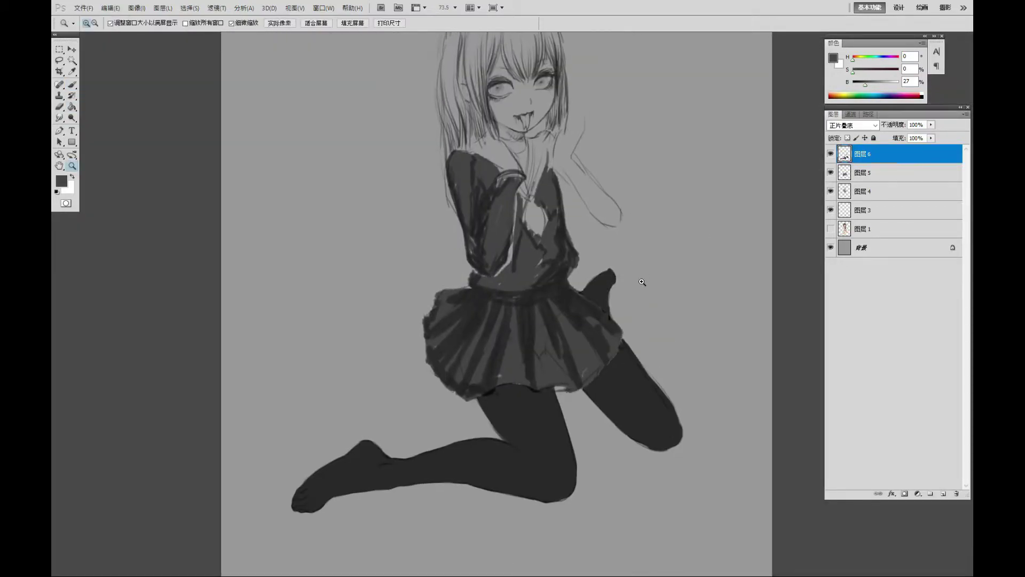
pyautogui.scroll(2, 591, 276)
pyautogui.press('b')
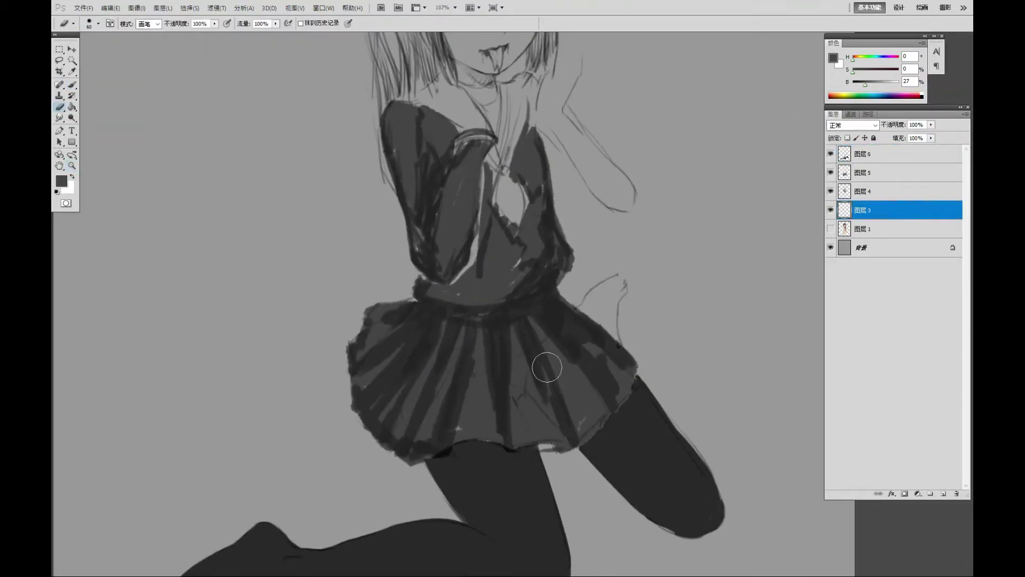
pyautogui.press('[')
pyautogui.press('[')
pyautogui.press('[')
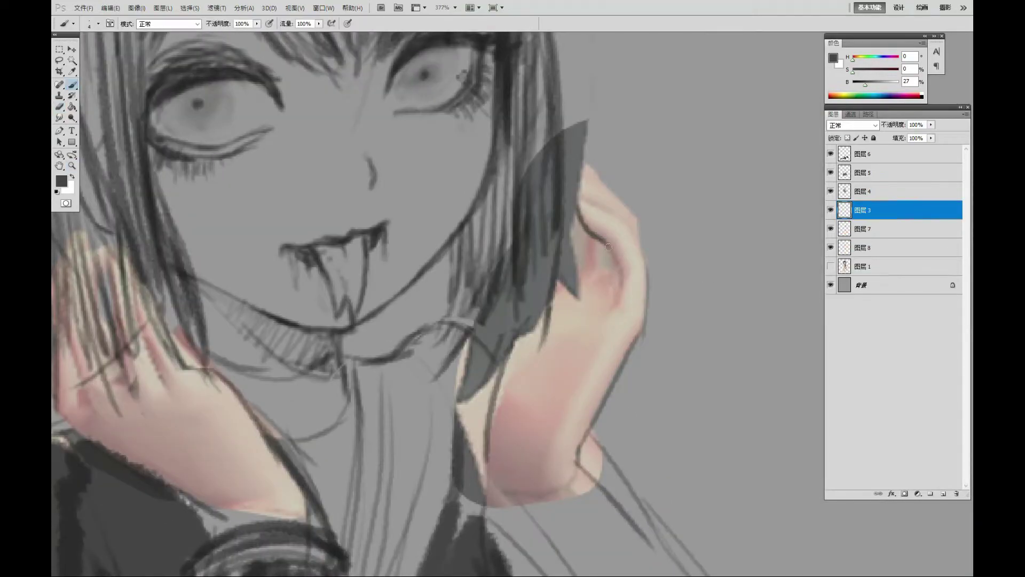
pyautogui.moveTo(621, 218); pyautogui.dragTo(646, 265)
pyautogui.moveTo(578, 157); pyautogui.dragTo(597, 204)
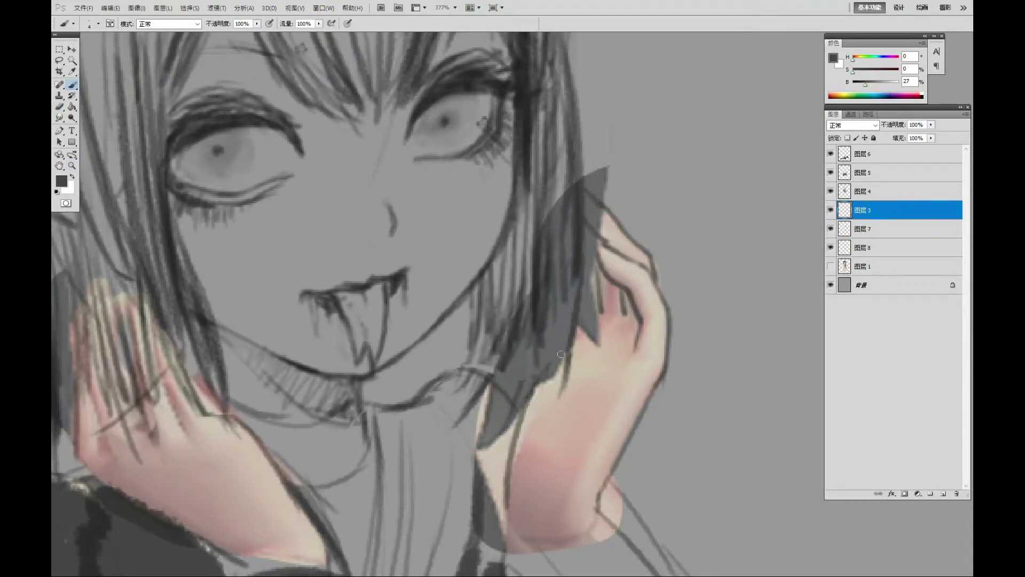
# Step: Outline the fingers of the hand at the left cheek
pyautogui.moveTo(561, 354); pyautogui.dragTo(726, 269)
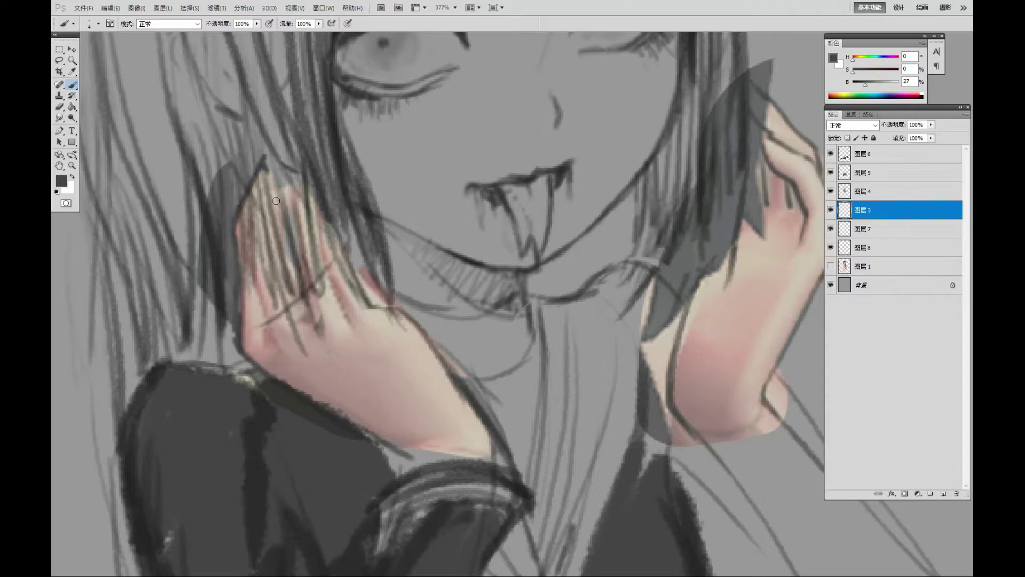
pyautogui.moveTo(254, 279); pyautogui.dragTo(273, 334)
pyautogui.moveTo(289, 211); pyautogui.dragTo(317, 323)
pyautogui.moveTo(316, 202); pyautogui.dragTo(387, 309)
pyautogui.moveTo(323, 267); pyautogui.dragTo(354, 330)
pyautogui.moveTo(378, 304); pyautogui.dragTo(434, 340)
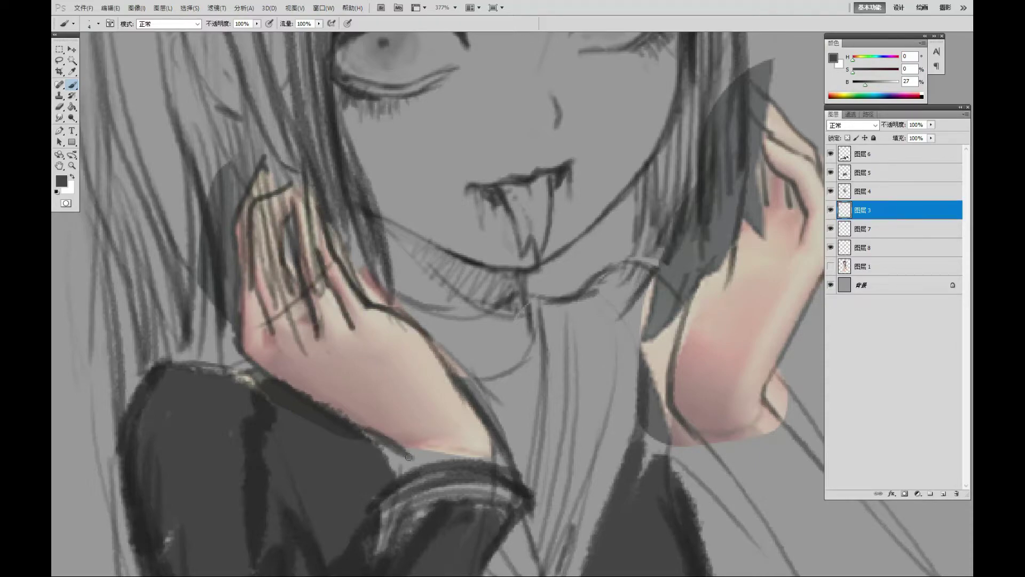
# Step: Hide the right hand's skin layer, erase stray finger lines and redraw one finger stroke
pyautogui.click(831, 229)
pyautogui.press('e')
pyautogui.moveTo(288, 208)
pyautogui.mouseDown()
pyautogui.moveTo(278, 341)
pyautogui.moveTo(363, 305)
pyautogui.mouseUp()
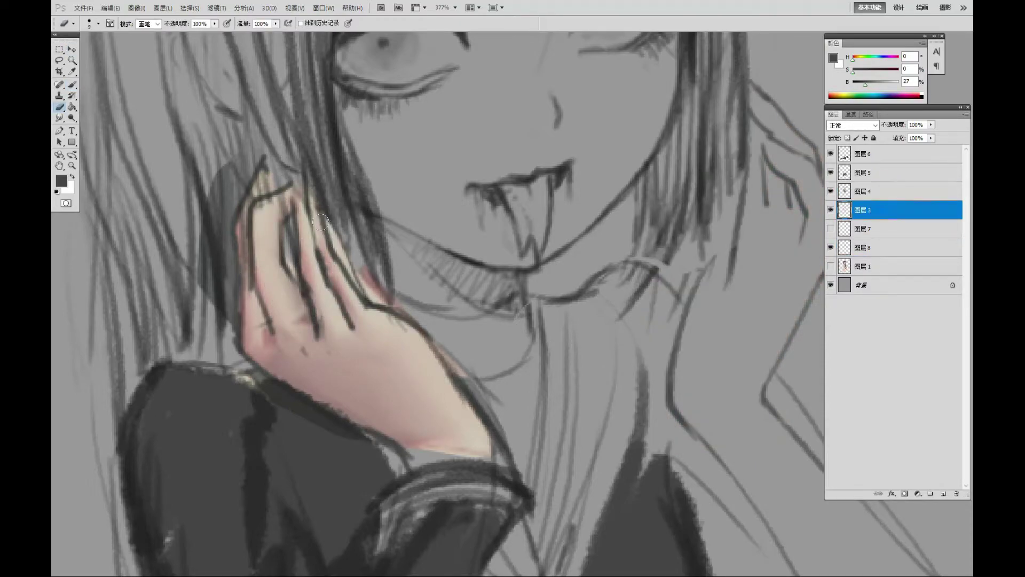
pyautogui.moveTo(321, 221); pyautogui.dragTo(347, 310)
pyautogui.hotkey('alt', ']')
pyautogui.press('b')
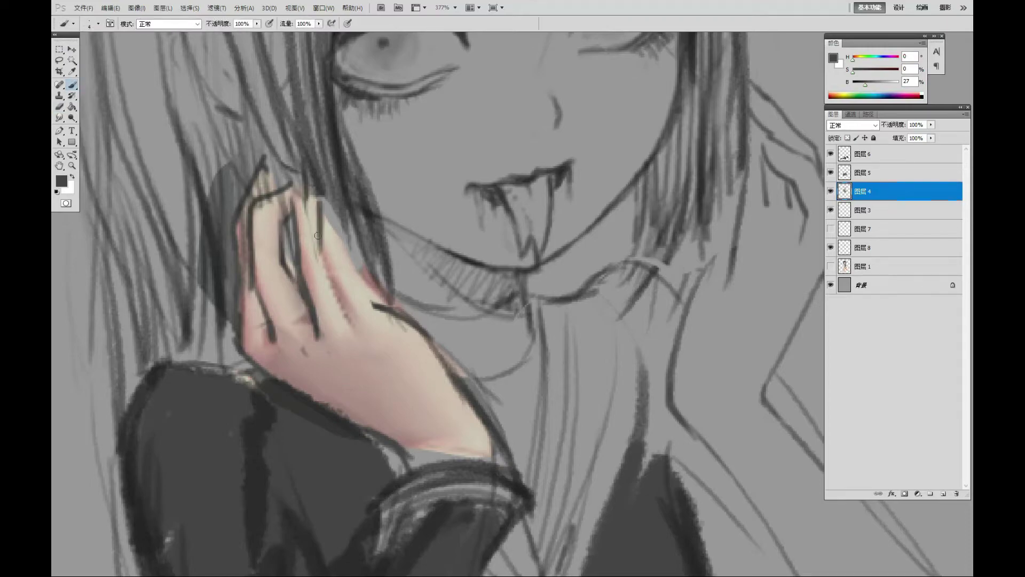
pyautogui.moveTo(317, 236); pyautogui.dragTo(353, 329)
pyautogui.hotkey('alt', '[')
# Step: Hide the left hand's skin layer and ready a 60% opacity brush on Layer 4
pyautogui.click(830, 247)
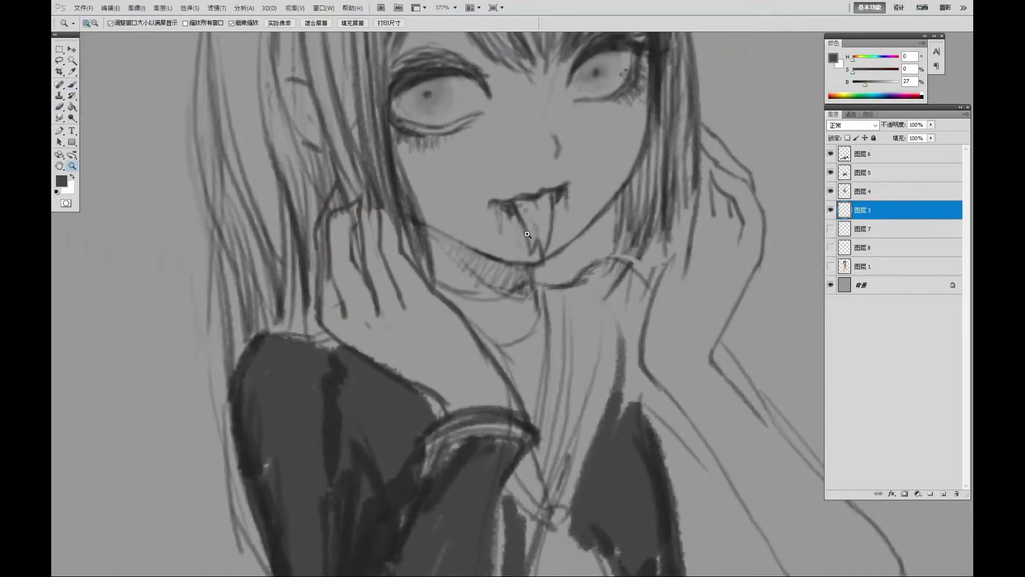
pyautogui.scroll(-3, 443, 385)
pyautogui.press('z')
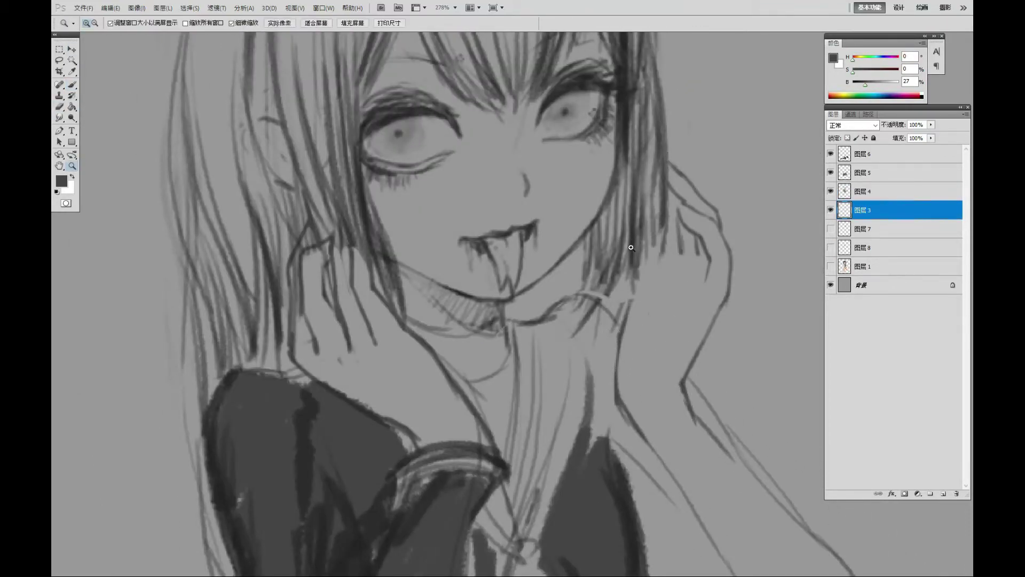
pyautogui.scroll(-4, 630, 241)
pyautogui.press('f')
pyautogui.press('f')
pyautogui.hotkey('alt', ']')
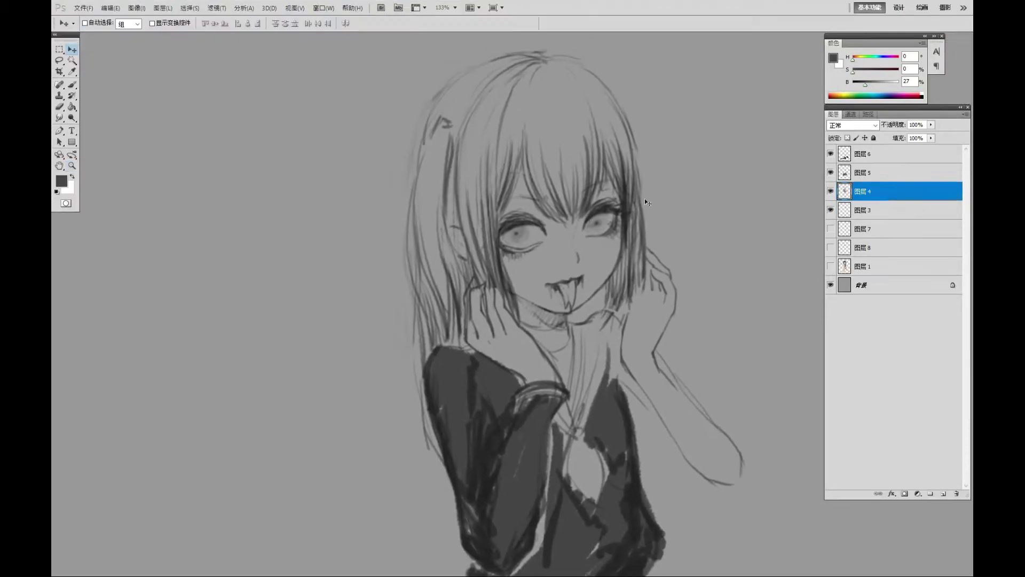
pyautogui.press('b')
pyautogui.press('6')
pyautogui.hotkey('ctrl', '-')
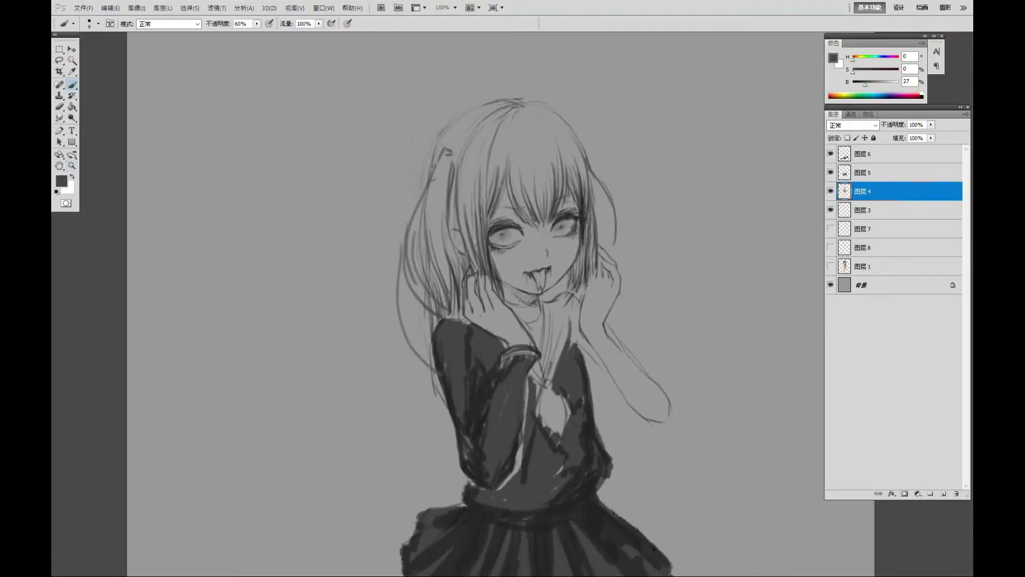
# Step: Brush hair strands on the left, then shade the hair at 40% opacity
pyautogui.moveTo(409, 233); pyautogui.dragTo(406, 366)
pyautogui.moveTo(427, 179)
pyautogui.mouseDown()
pyautogui.moveTo(435, 296)
pyautogui.moveTo(456, 315)
pyautogui.moveTo(411, 451)
pyautogui.mouseUp()
pyautogui.press('z')
pyautogui.scroll(-2, 497, 275)
pyautogui.moveTo(443, 261); pyautogui.dragTo(472, 310)
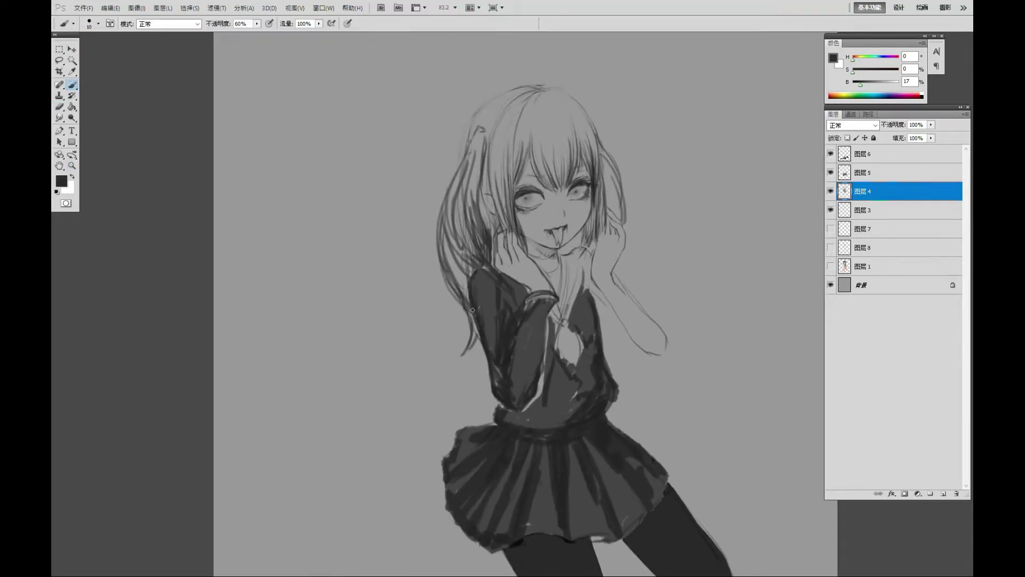
pyautogui.moveTo(493, 241); pyautogui.dragTo(474, 181)
pyautogui.press('4')
pyautogui.moveTo(524, 144)
pyautogui.mouseDown()
pyautogui.moveTo(475, 235)
pyautogui.moveTo(515, 288)
pyautogui.mouseUp()
pyautogui.moveTo(571, 158)
pyautogui.mouseDown()
pyautogui.moveTo(555, 278)
pyautogui.moveTo(641, 299)
pyautogui.mouseUp()
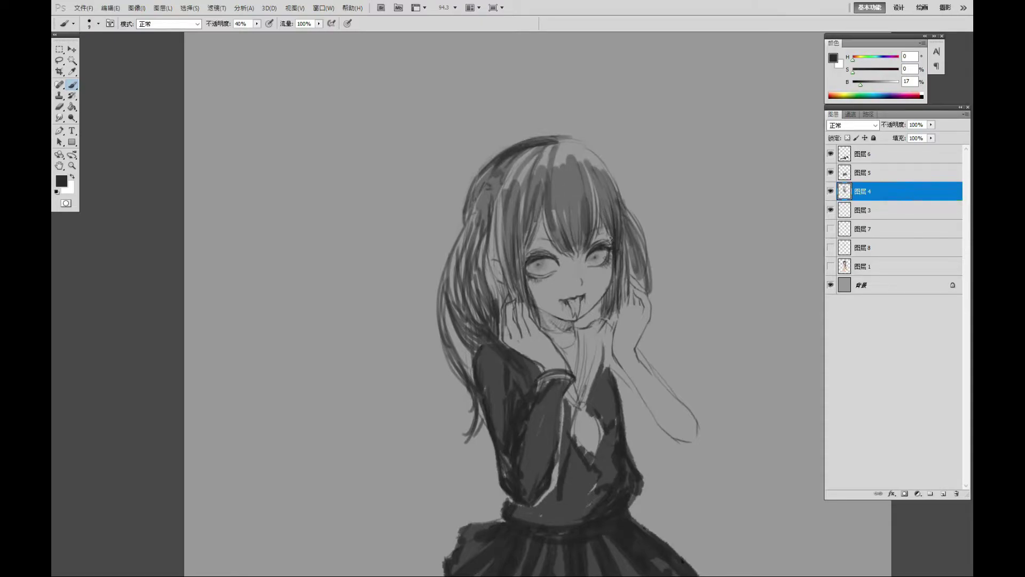
# Step: With a larger brush, darken the hair and paint the neck and collar at 70% opacity
pyautogui.press(']')
pyautogui.moveTo(487, 227); pyautogui.dragTo(483, 310)
pyautogui.moveTo(529, 147); pyautogui.dragTo(513, 251)
pyautogui.moveTo(566, 144)
pyautogui.mouseDown()
pyautogui.moveTo(614, 224)
pyautogui.moveTo(486, 192)
pyautogui.moveTo(448, 331)
pyautogui.mouseUp()
pyautogui.moveTo(494, 211); pyautogui.dragTo(480, 305)
pyautogui.moveTo(587, 320); pyautogui.dragTo(581, 235)
pyautogui.press('7')
pyautogui.moveTo(574, 251); pyautogui.dragTo(571, 369)
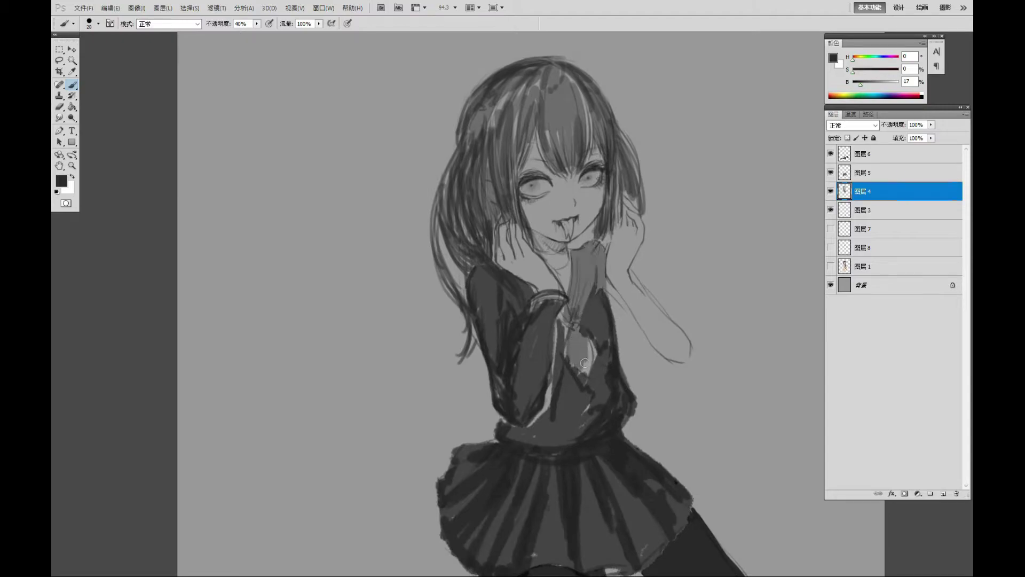
pyautogui.moveTo(593, 312); pyautogui.dragTo(566, 374)
# Step: Fill the right sleeve and forearm with grey, darkening the forearm at full opacity
pyautogui.press(']')
pyautogui.moveTo(629, 279)
pyautogui.mouseDown()
pyautogui.moveTo(641, 331)
pyautogui.moveTo(686, 363)
pyautogui.mouseUp()
pyautogui.moveTo(668, 305); pyautogui.dragTo(692, 366)
pyautogui.press('5')
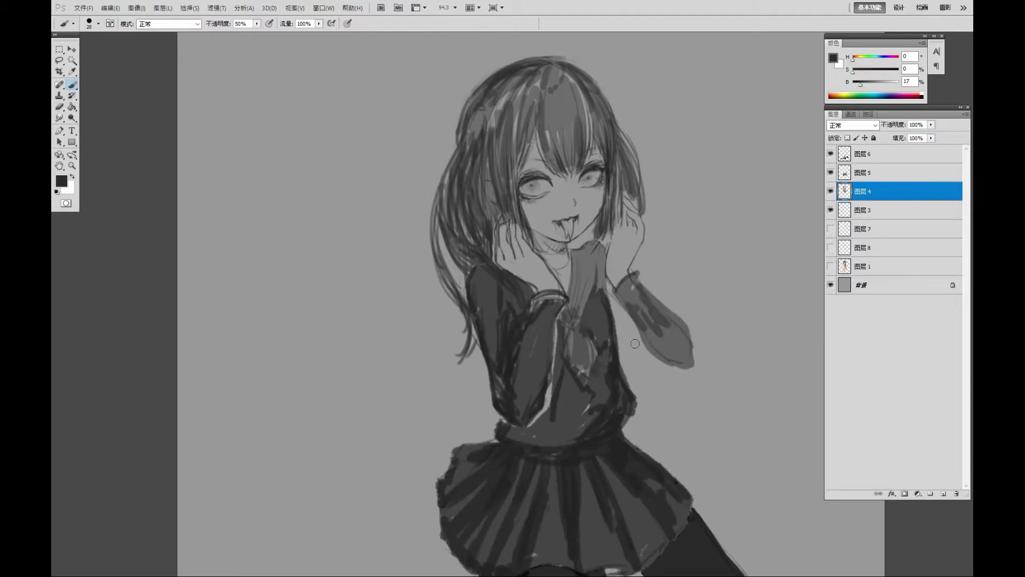
pyautogui.press('0')
pyautogui.moveTo(634, 312); pyautogui.dragTo(626, 296)
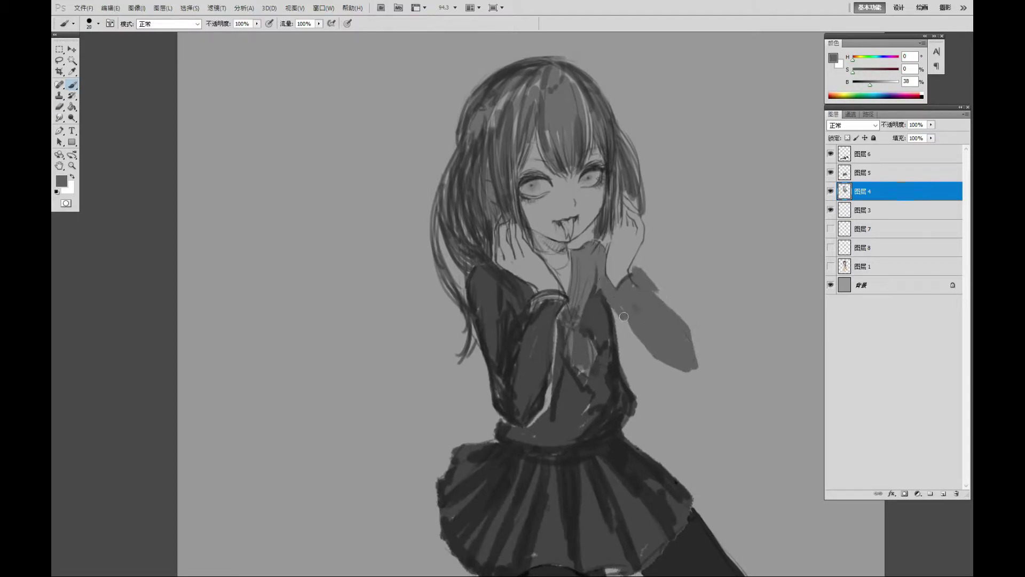
# Step: Sample a darker grey from the drawing and paint a dark stroke on the chest
pyautogui.hotkey('ctrl', '-')
pyautogui.keyDown('alt'); pyautogui.click(534, 320); pyautogui.keyUp('alt')
pyautogui.moveTo(550, 246); pyautogui.dragTo(520, 344)
pyautogui.hotkey('ctrl', '+')
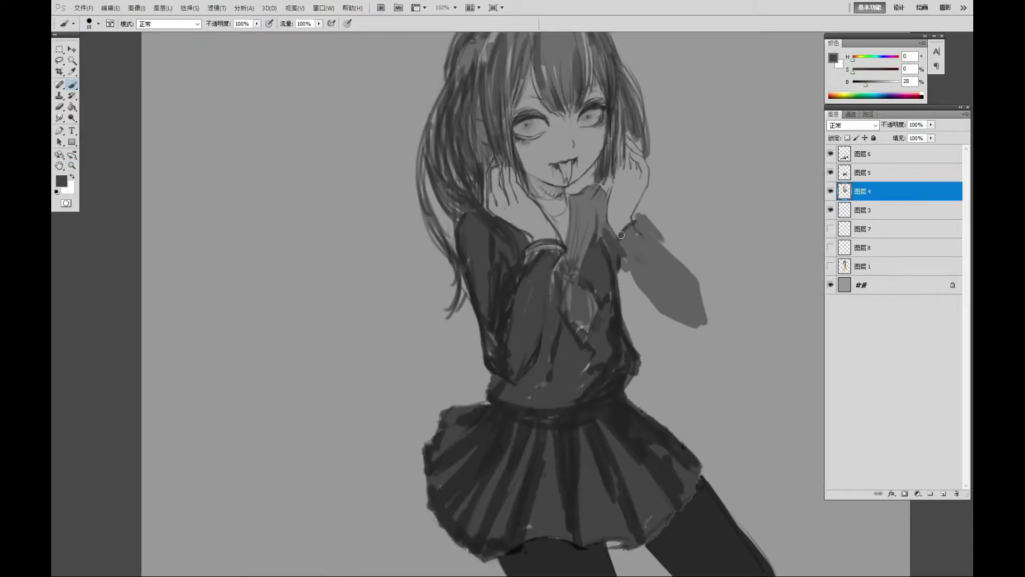
# Step: Try and undo a sleeve outline, then resample greys with a smaller brush
pyautogui.moveTo(638, 220)
pyautogui.mouseDown()
pyautogui.moveTo(649, 270)
pyautogui.moveTo(705, 326)
pyautogui.mouseUp()
pyautogui.hotkey('ctrl', 'z')
pyautogui.moveTo(585, 196); pyautogui.dragTo(606, 249)
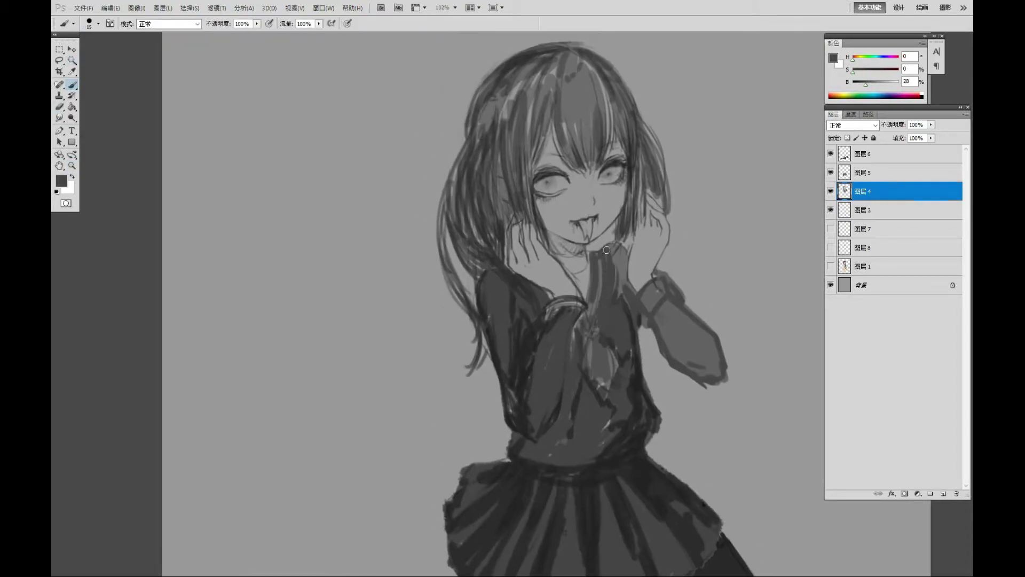
pyautogui.keyDown('alt'); pyautogui.click(555, 319); pyautogui.keyUp('alt')
pyautogui.press('[')
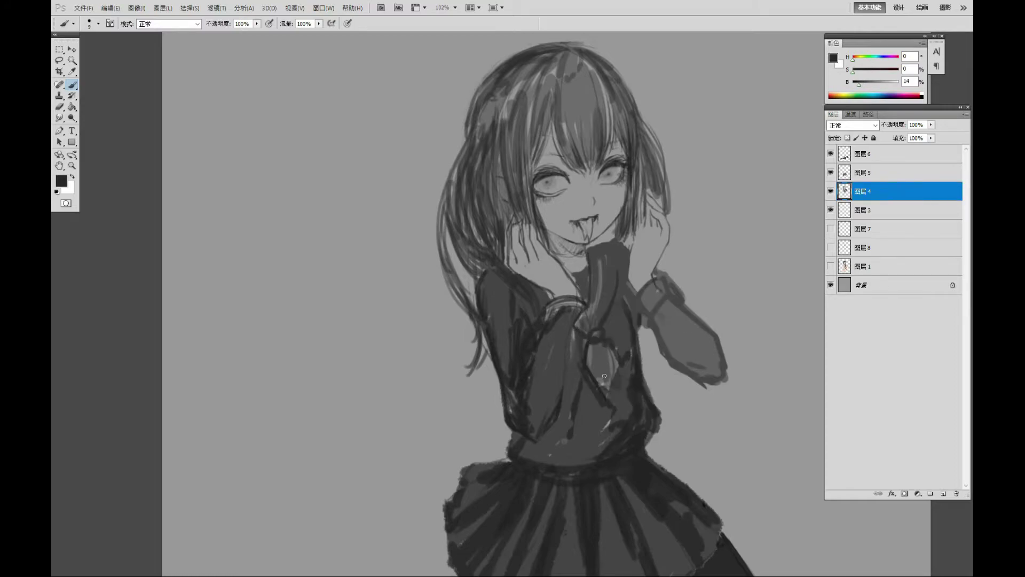
pyautogui.keyDown('alt'); pyautogui.click(543, 330); pyautogui.keyUp('alt')
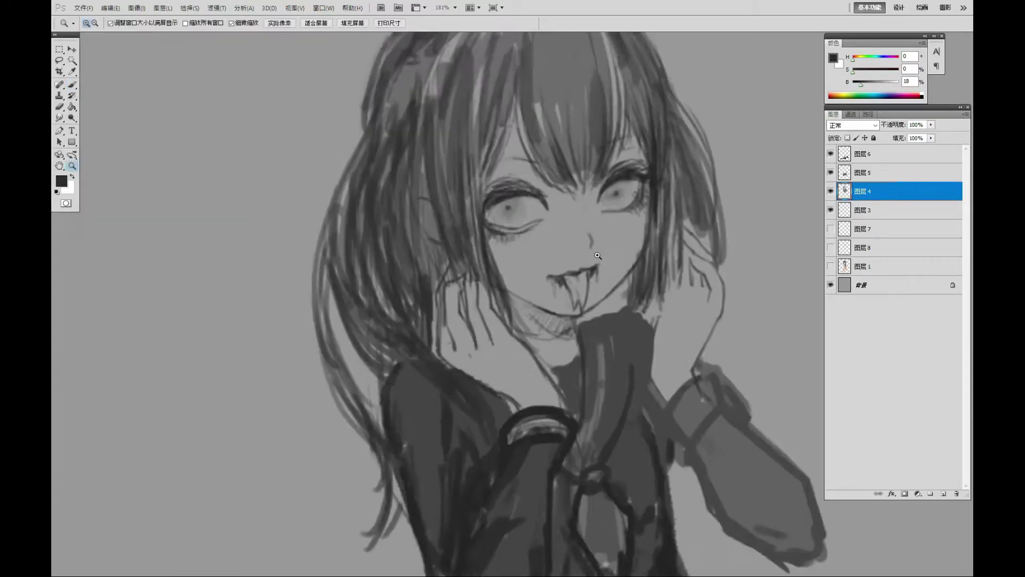
# Step: Draw a collar line below the chin, short hair strokes and a hair clip on the left
pyautogui.scroll(4, 603, 271)
pyautogui.scroll(2, 601, 291)
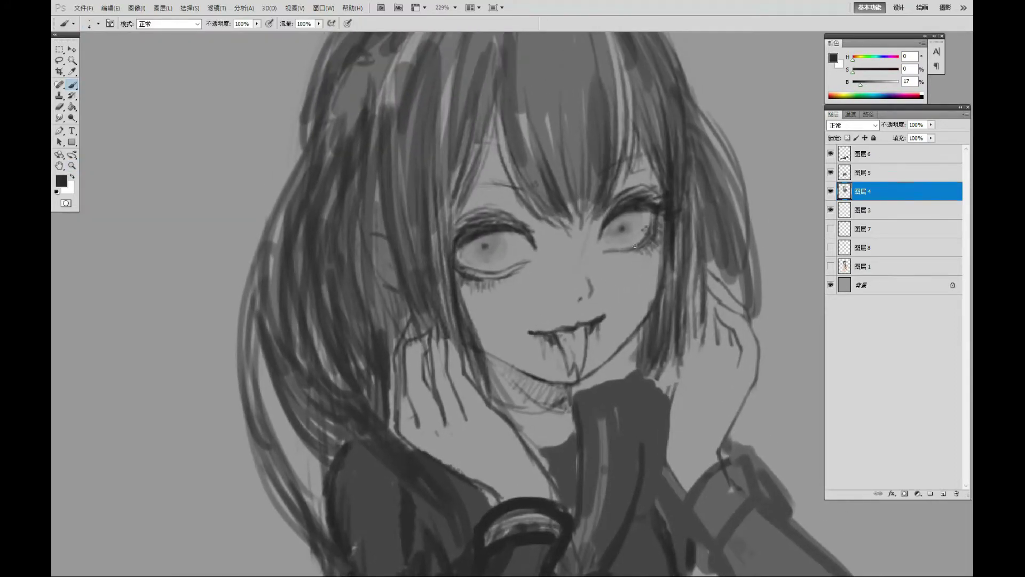
pyautogui.scroll(-5, 582, 280)
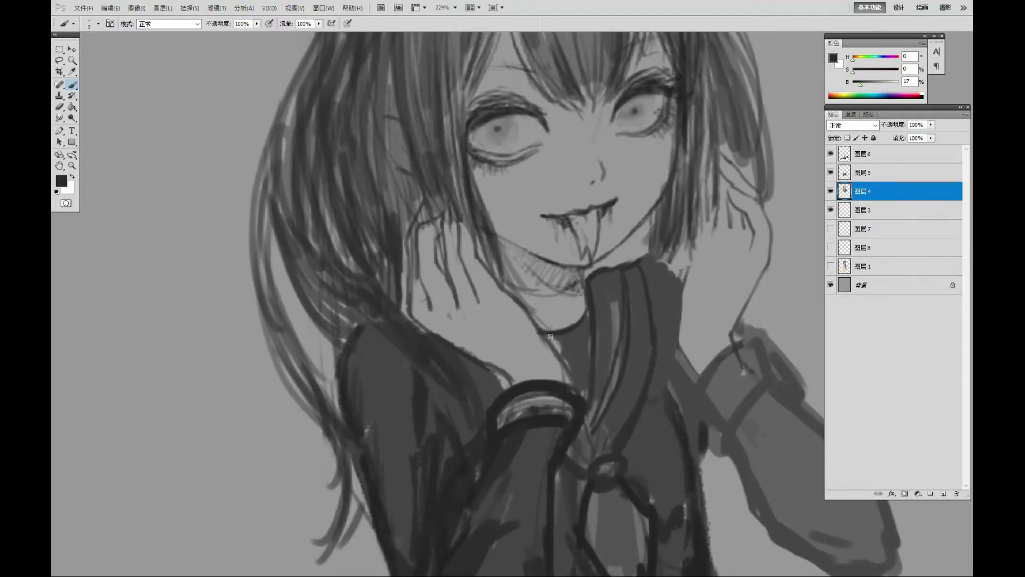
pyautogui.moveTo(580, 287); pyautogui.dragTo(565, 334)
pyautogui.moveTo(566, 289)
pyautogui.mouseDown()
pyautogui.moveTo(573, 300)
pyautogui.moveTo(646, 301)
pyautogui.mouseUp()
pyautogui.moveTo(519, 208); pyautogui.dragTo(469, 257)
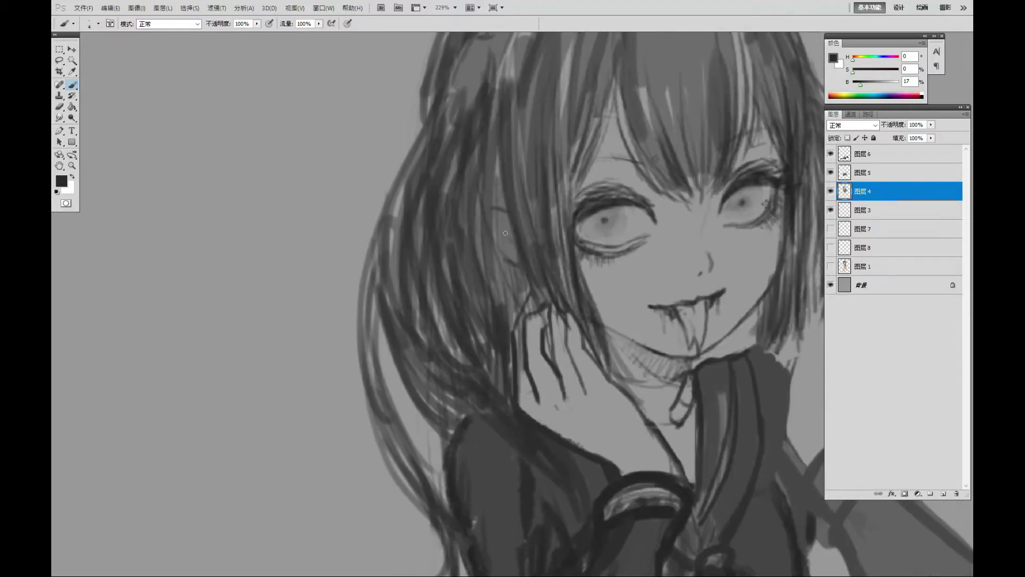
pyautogui.moveTo(513, 187); pyautogui.dragTo(528, 309)
pyautogui.moveTo(466, 183); pyautogui.dragTo(481, 321)
pyautogui.moveTo(477, 239)
pyautogui.mouseDown()
pyautogui.moveTo(502, 234)
pyautogui.moveTo(487, 389)
pyautogui.mouseUp()
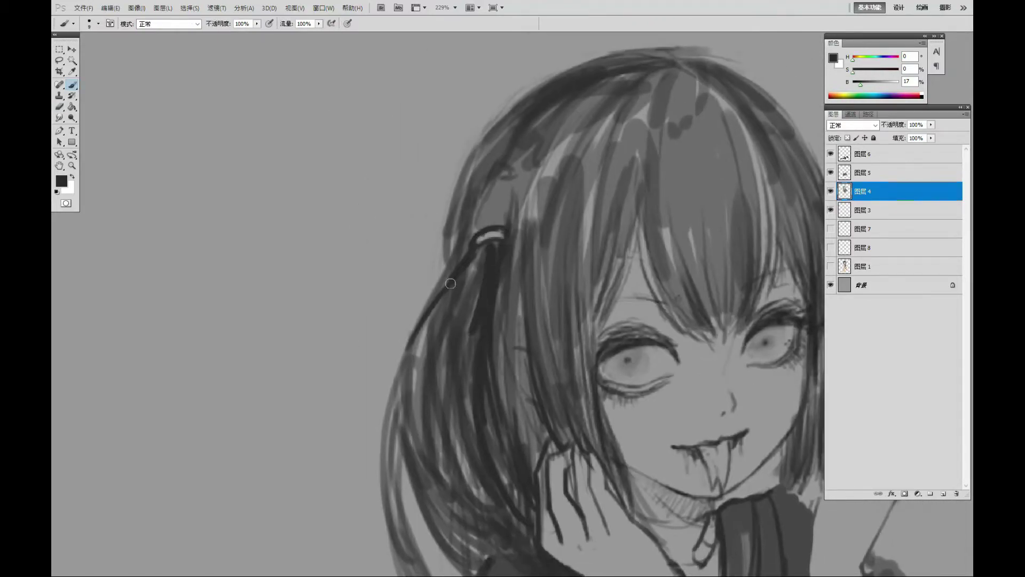
# Step: Add dark strokes along the left hair and the right outer hair
pyautogui.scroll(-2, 482, 235)
pyautogui.moveTo(470, 243); pyautogui.dragTo(481, 246)
pyautogui.moveTo(619, 104); pyautogui.dragTo(729, 224)
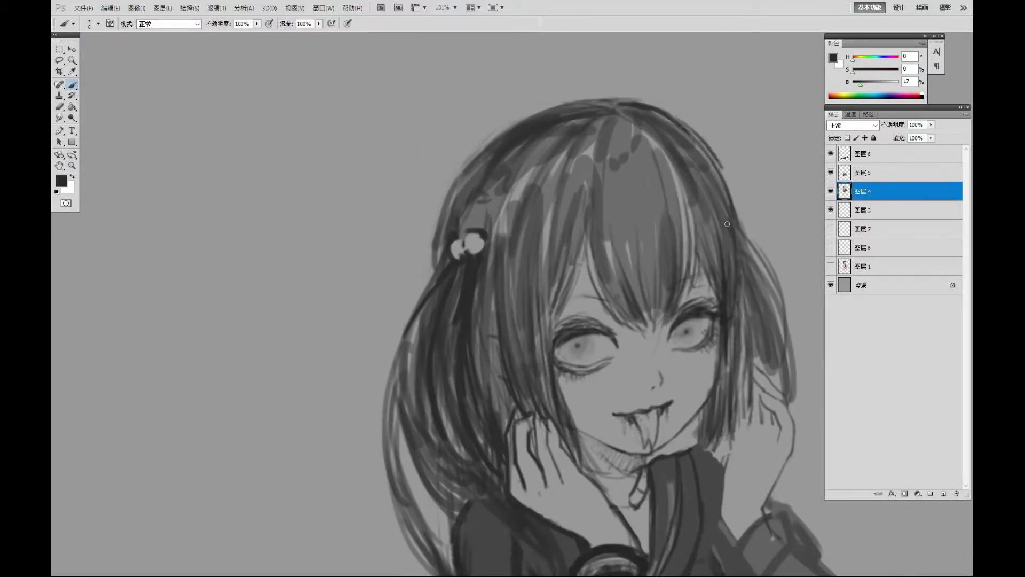
pyautogui.moveTo(716, 110); pyautogui.dragTo(623, 129)
pyautogui.moveTo(640, 203)
pyautogui.mouseDown()
pyautogui.moveTo(677, 371)
pyautogui.moveTo(656, 287)
pyautogui.mouseUp()
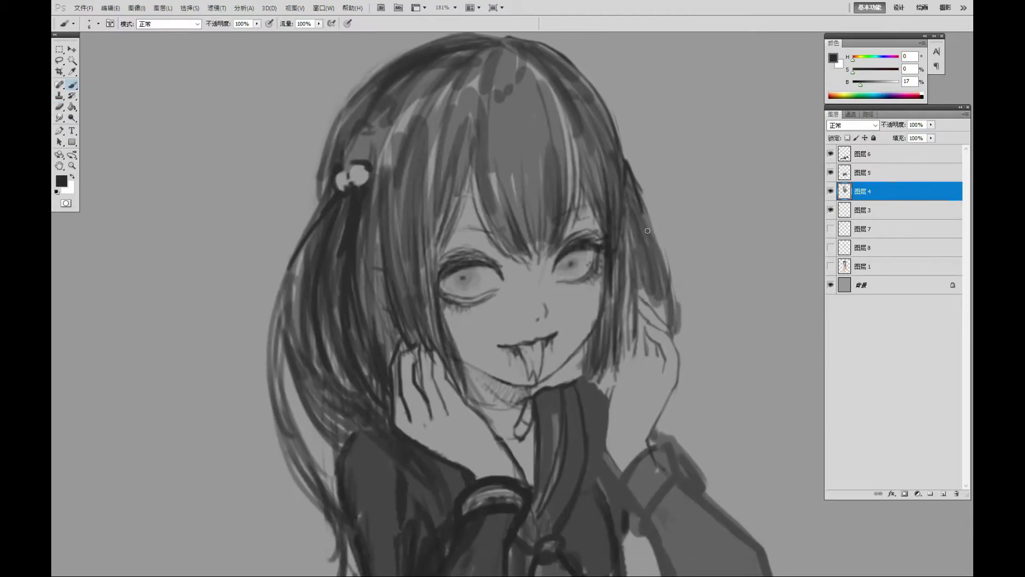
pyautogui.moveTo(630, 219)
pyautogui.mouseDown()
pyautogui.moveTo(667, 328)
pyautogui.moveTo(705, 338)
pyautogui.moveTo(737, 417)
pyautogui.mouseUp()
# Step: Darken and refine the line work along the right hair and chin
pyautogui.press('z')
pyautogui.press('b')
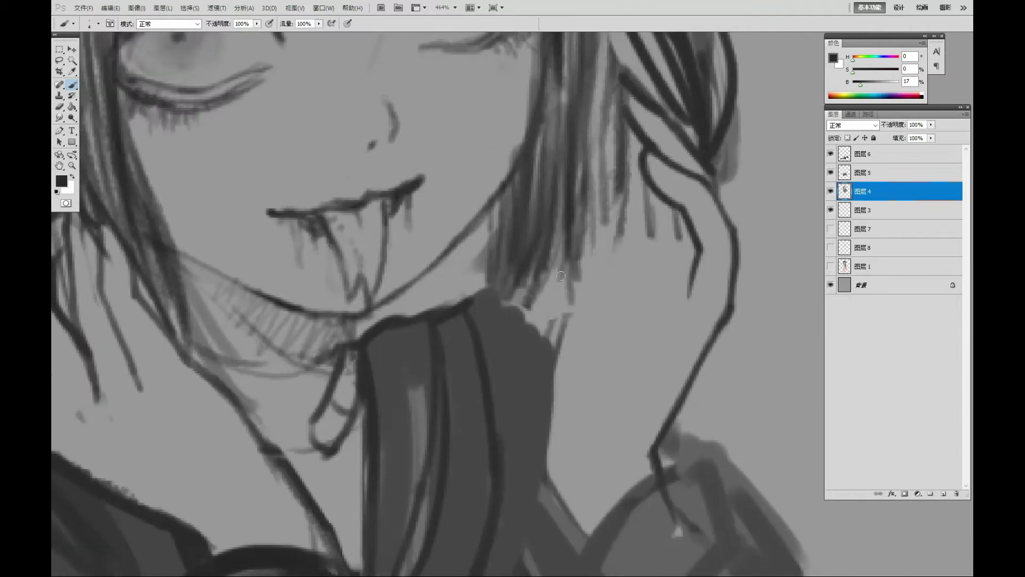
pyautogui.moveTo(558, 267); pyautogui.dragTo(566, 427)
pyautogui.moveTo(603, 96); pyautogui.dragTo(587, 347)
pyautogui.moveTo(622, 150); pyautogui.dragTo(571, 320)
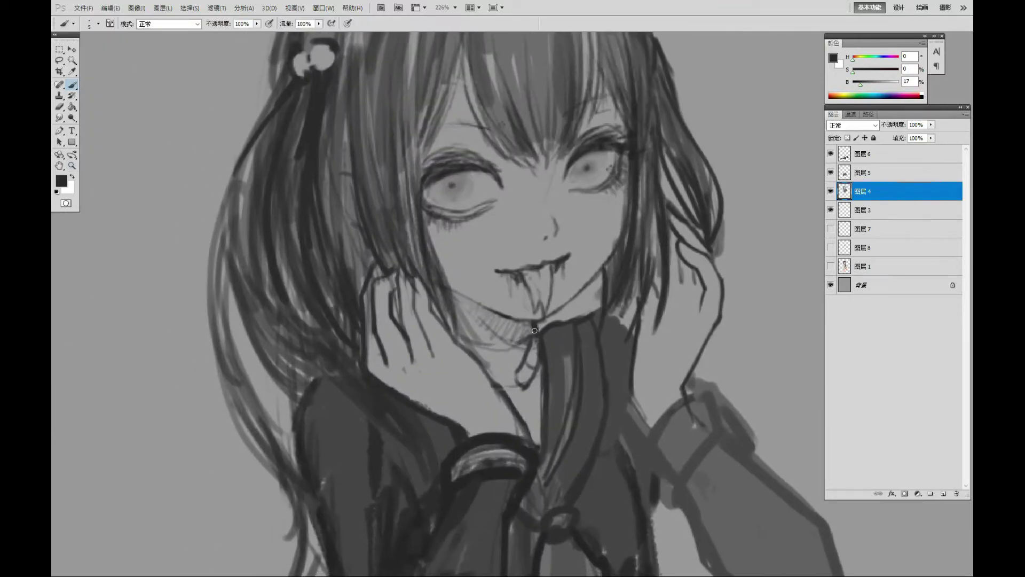
pyautogui.hotkey('ctrl', '+')
pyautogui.moveTo(625, 235); pyautogui.dragTo(542, 321)
pyautogui.moveTo(649, 104); pyautogui.dragTo(640, 217)
# Step: Erase stray strokes near the chin and redraw dark strokes on the right hair
pyautogui.press('e')
pyautogui.moveTo(586, 255); pyautogui.dragTo(595, 288)
pyautogui.press('b')
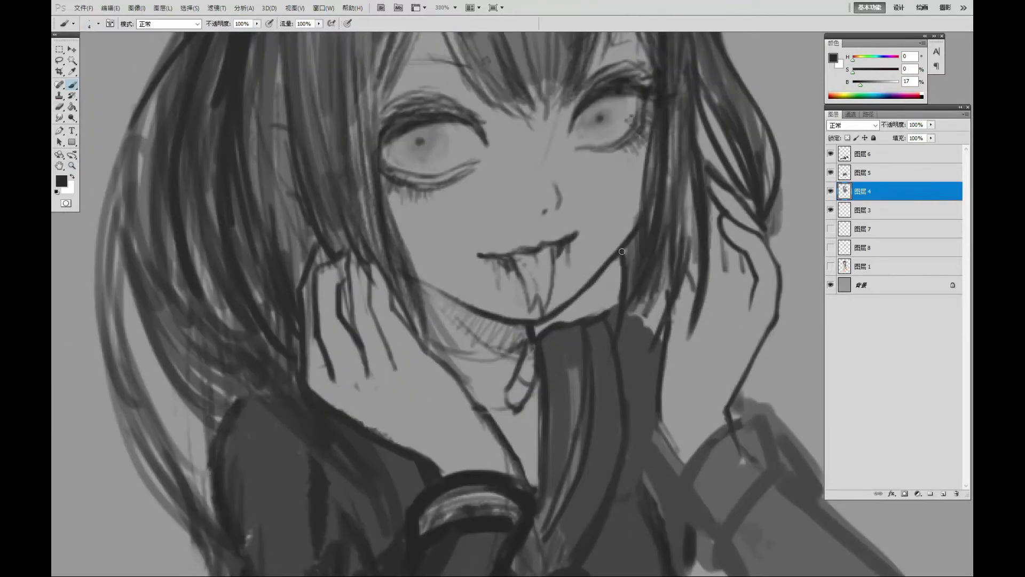
pyautogui.moveTo(622, 248)
pyautogui.mouseDown()
pyautogui.moveTo(612, 320)
pyautogui.moveTo(656, 427)
pyautogui.moveTo(588, 243)
pyautogui.mouseUp()
pyautogui.moveTo(630, 270); pyautogui.dragTo(638, 361)
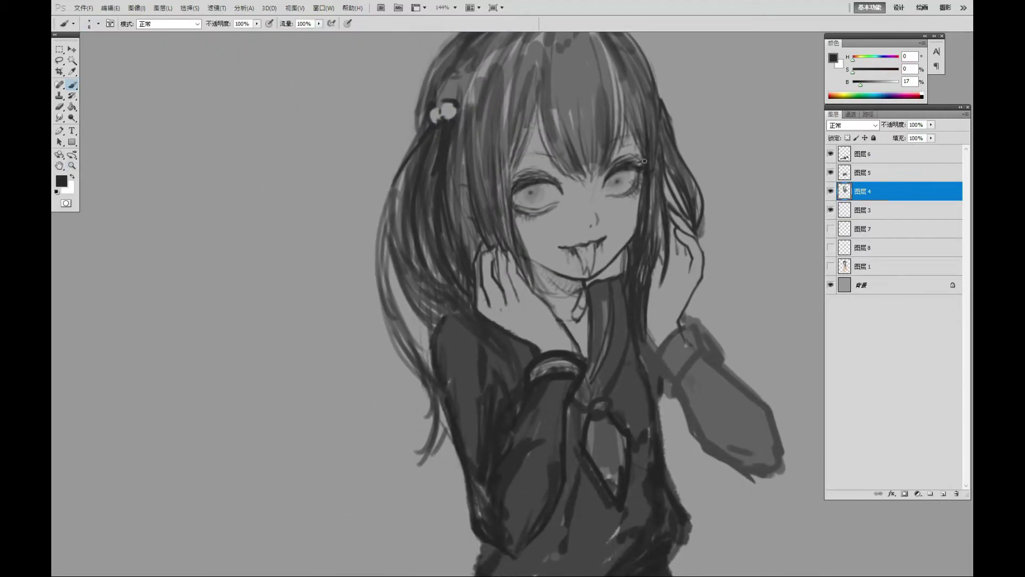
# Step: Outline the raised arm's sleeve edges with dark strokes, then zoom out to check the figure
pyautogui.scroll(-3, 645, 161)
pyautogui.hotkey('ctrl', '+')
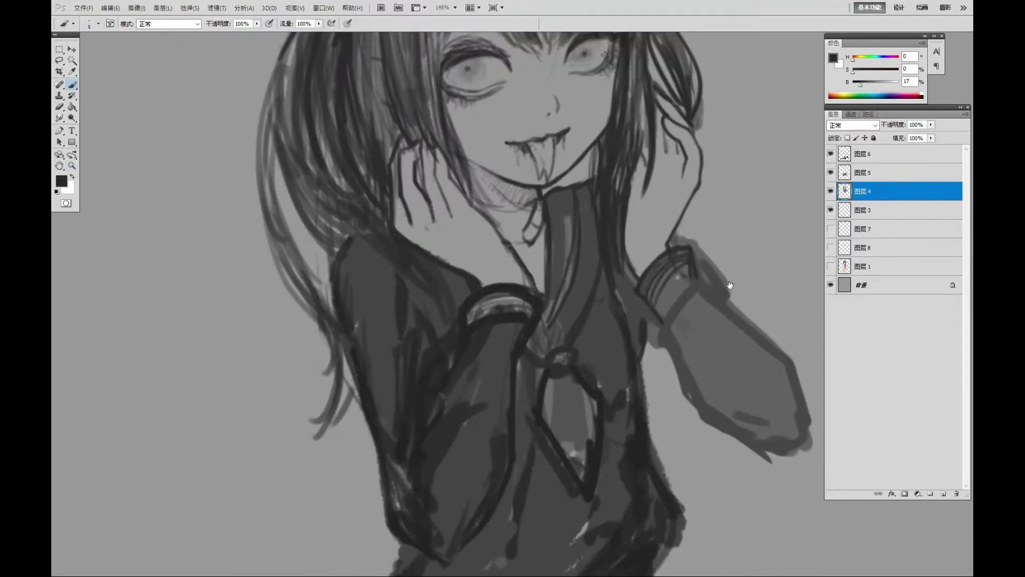
pyautogui.moveTo(730, 285); pyautogui.dragTo(642, 247)
pyautogui.moveTo(649, 406); pyautogui.dragTo(713, 416)
pyautogui.moveTo(612, 248); pyautogui.dragTo(721, 411)
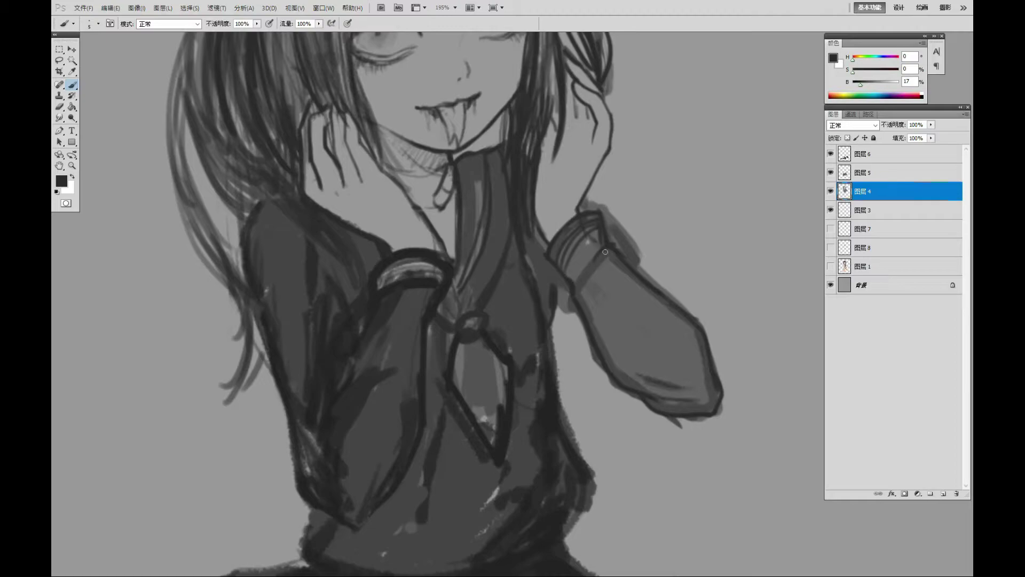
pyautogui.hotkey('ctrl', '-')
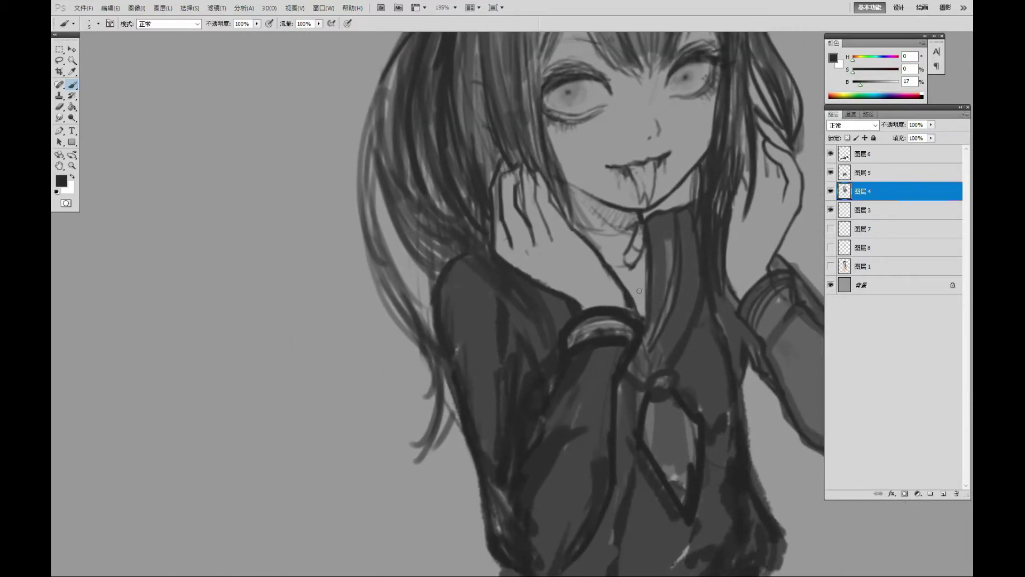
pyautogui.hotkey('ctrl', '-')
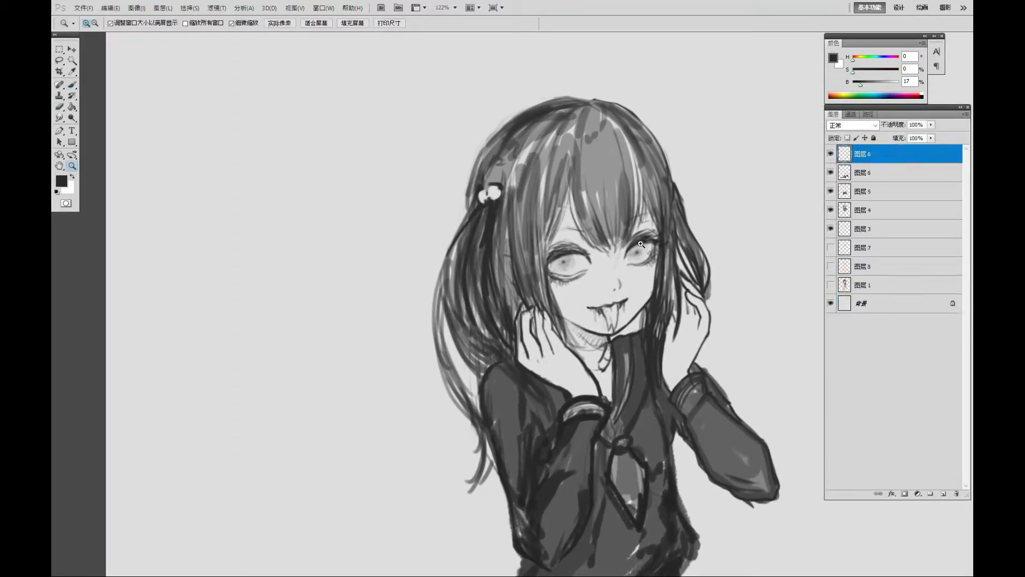
# Step: Paint a muted red tint over the eyes with a smaller brush
pyautogui.moveTo(882, 75); pyautogui.dragTo(878, 72)
pyautogui.press('b')
pyautogui.scroll(2, 556, 265)
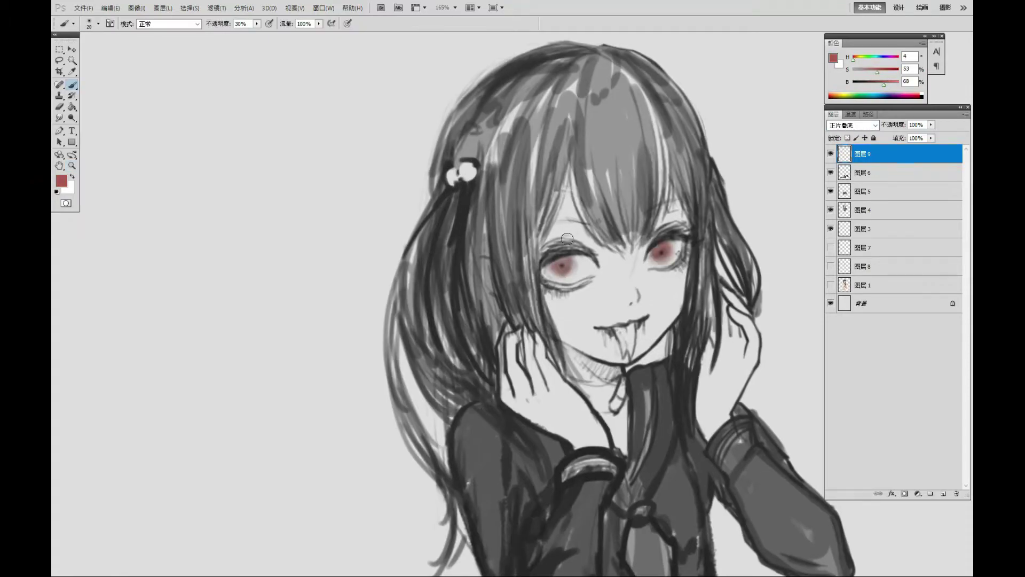
pyautogui.press('[')
pyautogui.moveTo(616, 329); pyautogui.dragTo(601, 331)
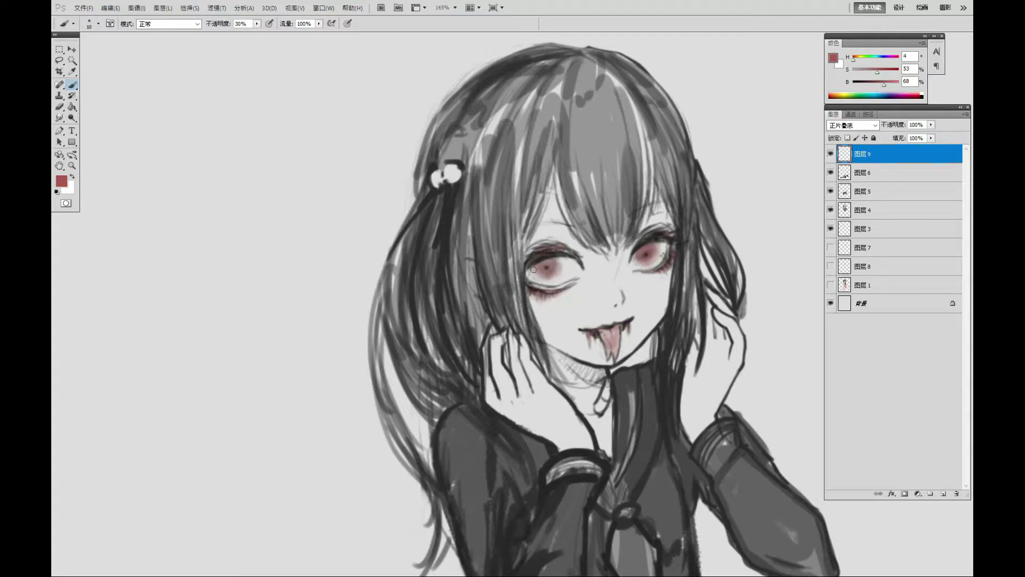
pyautogui.scroll(1, 533, 269)
# Step: Glaze the hair with a soft purple at 50% opacity
pyautogui.press(']')
pyautogui.press(']')
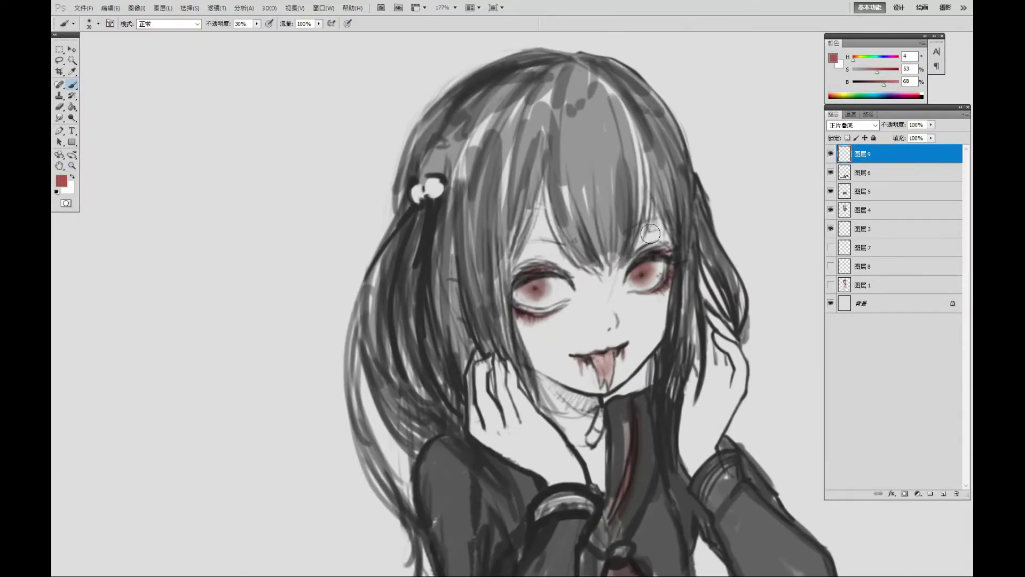
pyautogui.click(897, 95)
pyautogui.press('5')
pyautogui.moveTo(587, 141); pyautogui.dragTo(558, 245)
pyautogui.moveTo(635, 133); pyautogui.dragTo(598, 262)
pyautogui.moveTo(688, 134); pyautogui.dragTo(673, 385)
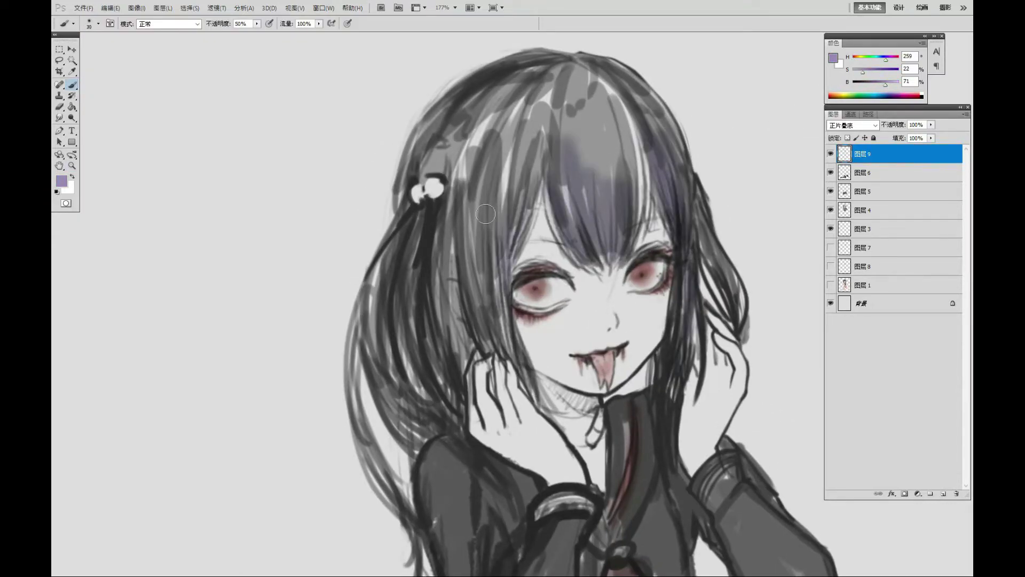
pyautogui.moveTo(513, 176); pyautogui.dragTo(427, 369)
# Step: Deepen the purple on the top, sides and lower locks of the hair
pyautogui.press('[')
pyautogui.moveTo(545, 51); pyautogui.dragTo(641, 150)
pyautogui.moveTo(513, 149); pyautogui.dragTo(427, 278)
pyautogui.moveTo(395, 214); pyautogui.dragTo(373, 416)
pyautogui.moveTo(374, 262); pyautogui.dragTo(358, 507)
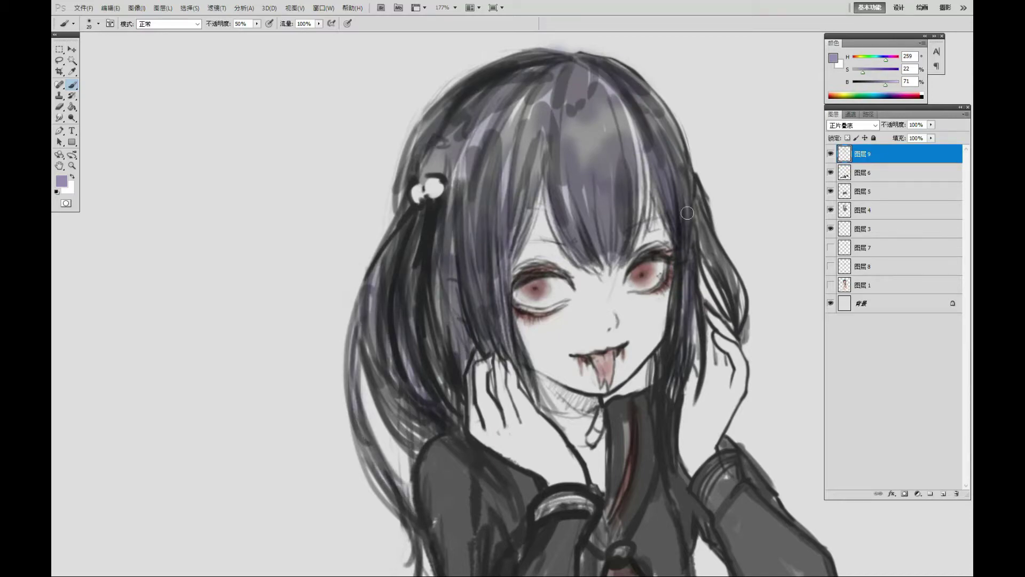
pyautogui.moveTo(689, 182); pyautogui.dragTo(694, 363)
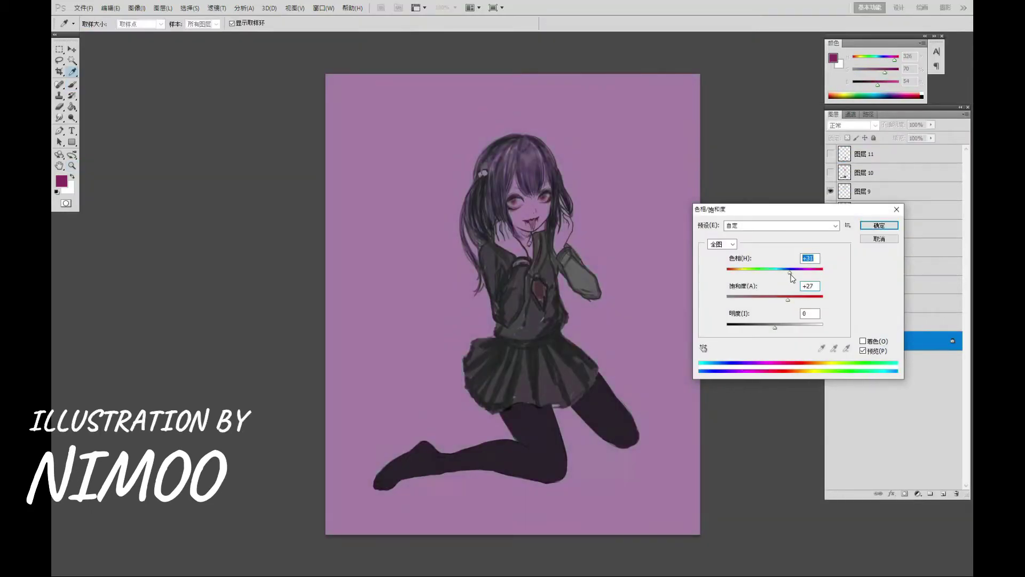
# Step: Use Hue/Saturation to shift the hue toward pink, boost saturation and brighten
pyautogui.moveTo(795, 300); pyautogui.dragTo(810, 300)
pyautogui.moveTo(775, 327); pyautogui.dragTo(783, 326)
pyautogui.moveTo(793, 272); pyautogui.dragTo(801, 273)
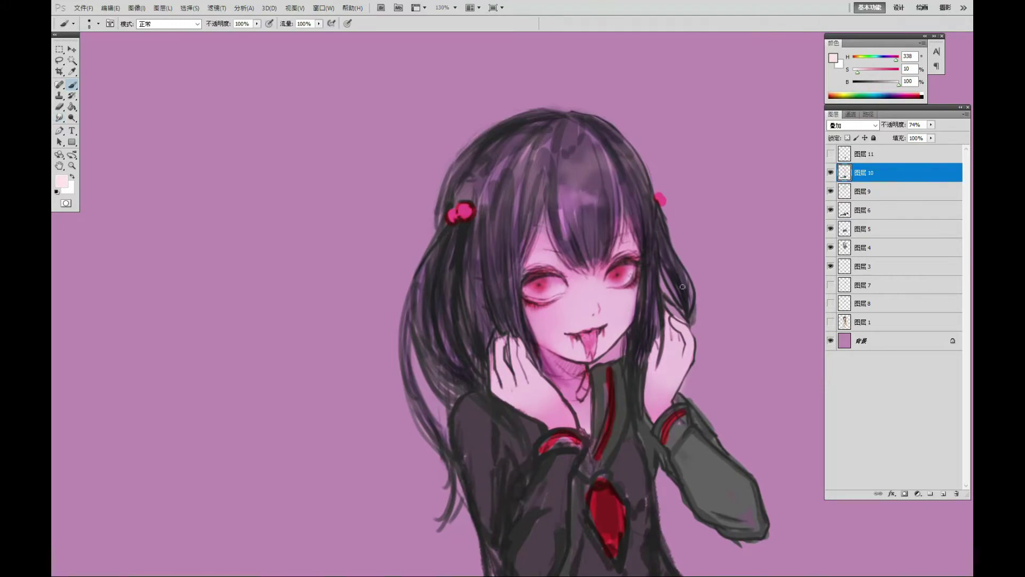
# Step: Smudge the hair strands and paint dark red over the tongue
pyautogui.press('r')
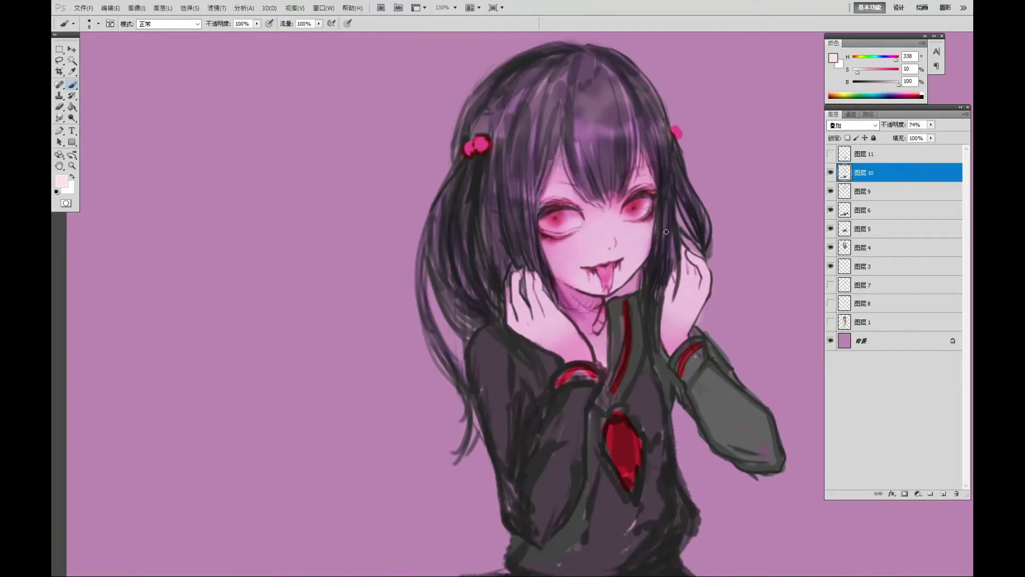
pyautogui.press('r')
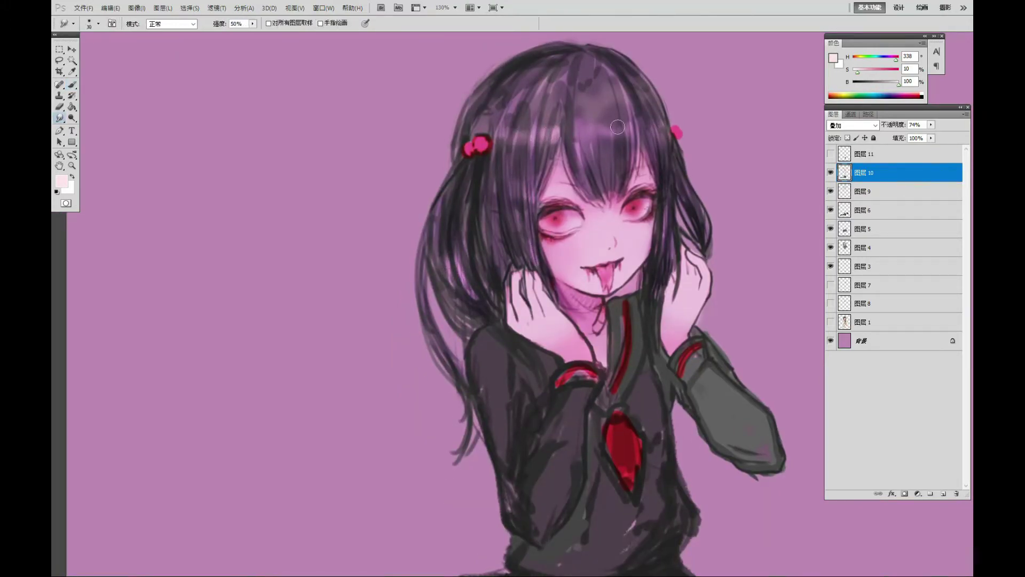
pyautogui.press('b')
pyautogui.moveTo(604, 273); pyautogui.dragTo(593, 269)
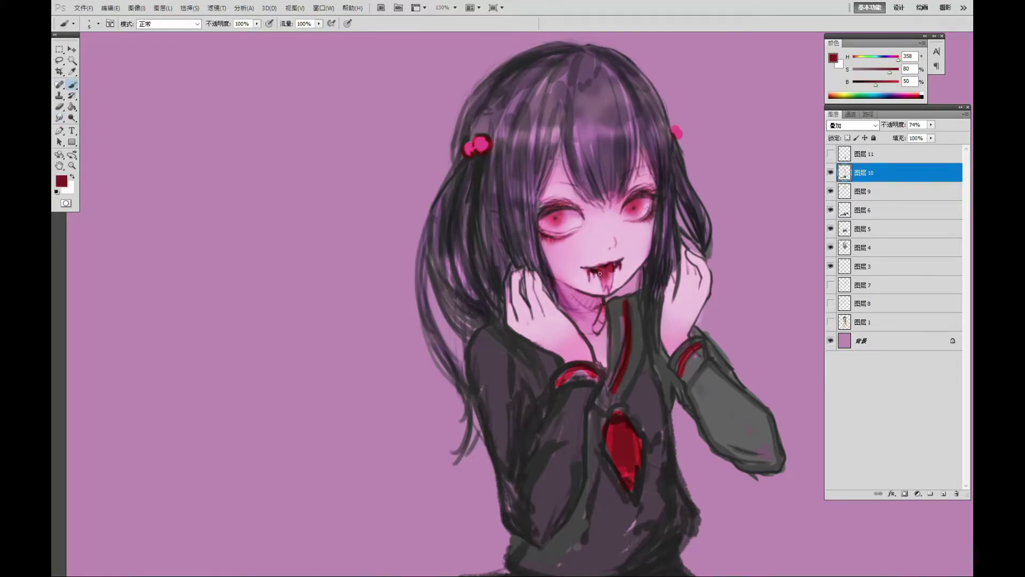
# Step: Smudge-blend the colours in both eyes
pyautogui.press('r')
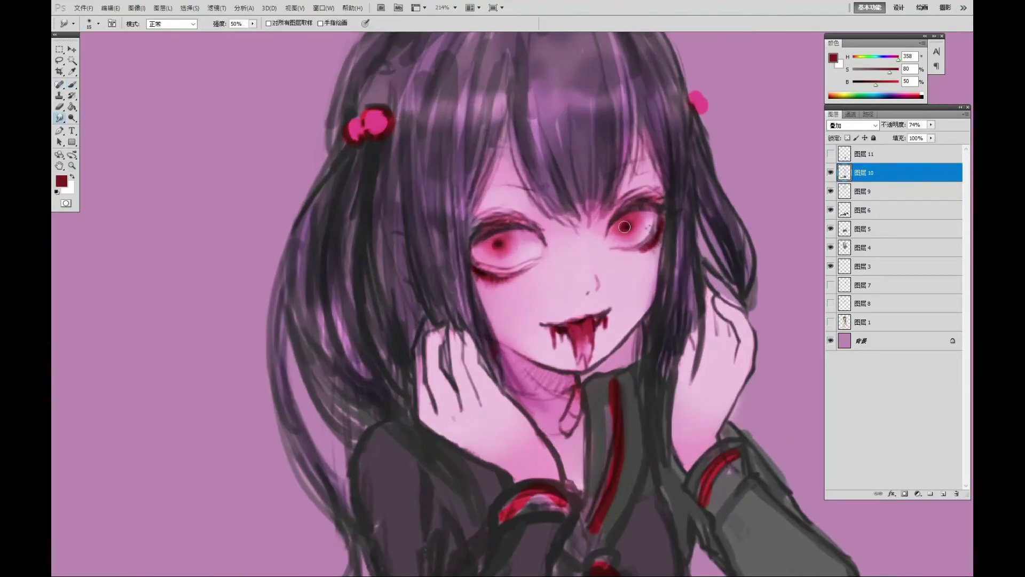
pyautogui.moveTo(638, 210); pyautogui.dragTo(614, 224)
pyautogui.moveTo(526, 230); pyautogui.dragTo(475, 241)
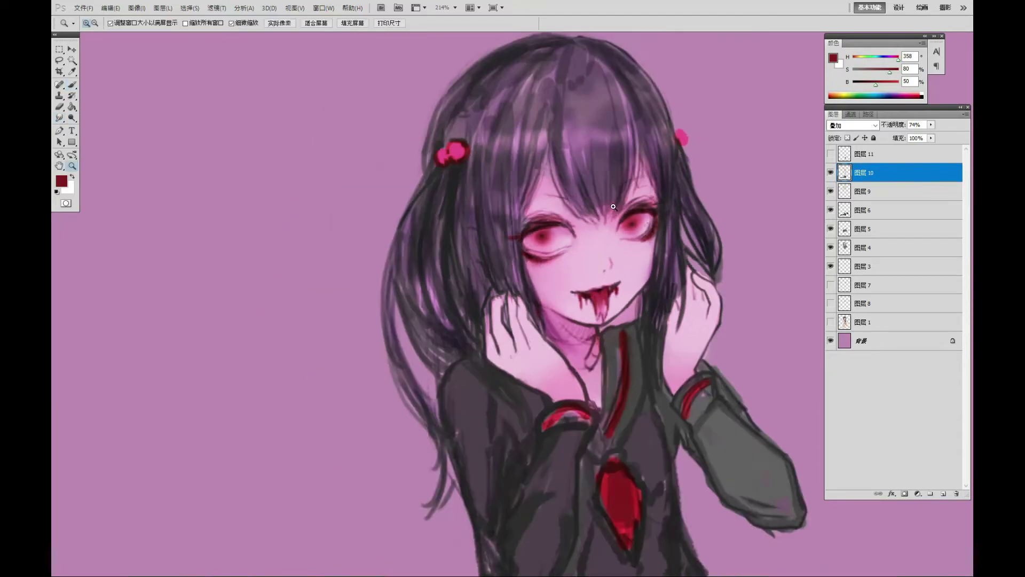
pyautogui.press('b')
pyautogui.scroll(-1, 617, 269)
pyautogui.scroll(-1, 635, 199)
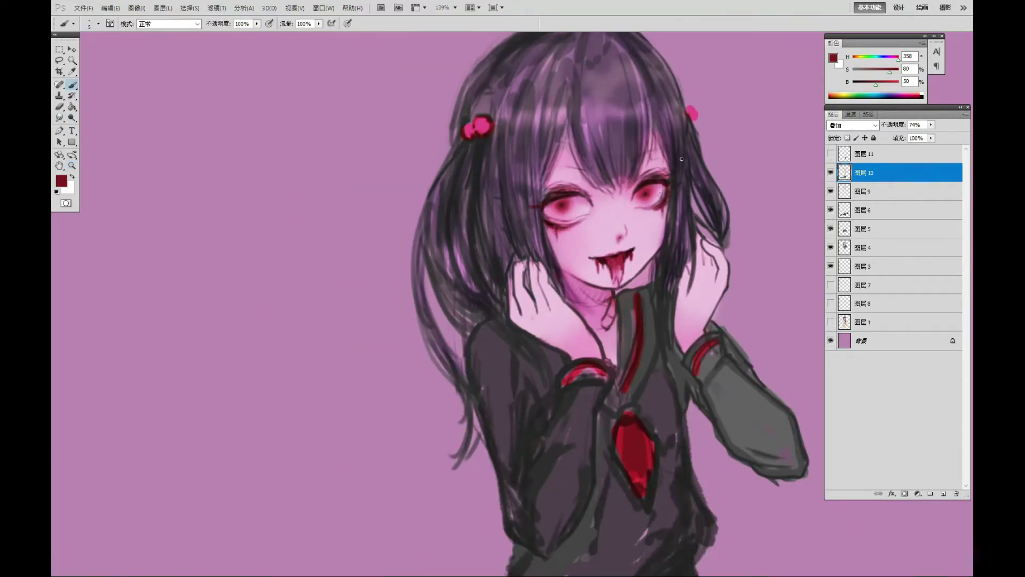
pyautogui.scroll(1, 500, 224)
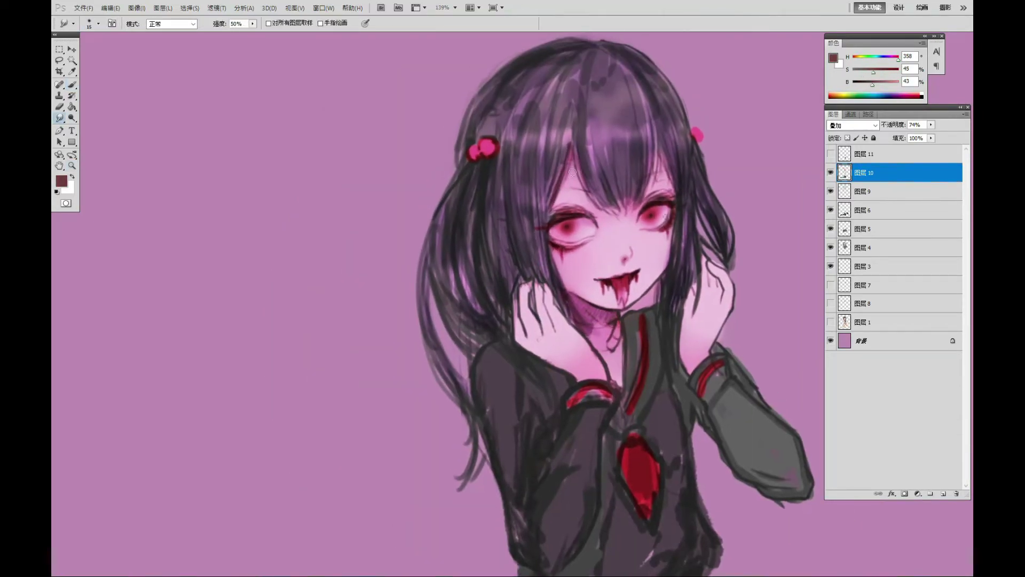
# Step: On layer 9, paint dark hair strands near the ornament and on the left
pyautogui.scroll(1, 501, 224)
pyautogui.press('v')
pyautogui.keyDown('ctrl'); pyautogui.click(500, 224); pyautogui.keyUp('ctrl')
pyautogui.press('b')
pyautogui.moveTo(467, 202)
pyautogui.mouseDown()
pyautogui.moveTo(426, 230)
pyautogui.moveTo(427, 315)
pyautogui.mouseUp()
pyautogui.scroll(-1, 421, 320)
pyautogui.moveTo(430, 254); pyautogui.dragTo(406, 384)
pyautogui.scroll(-2, 480, 303)
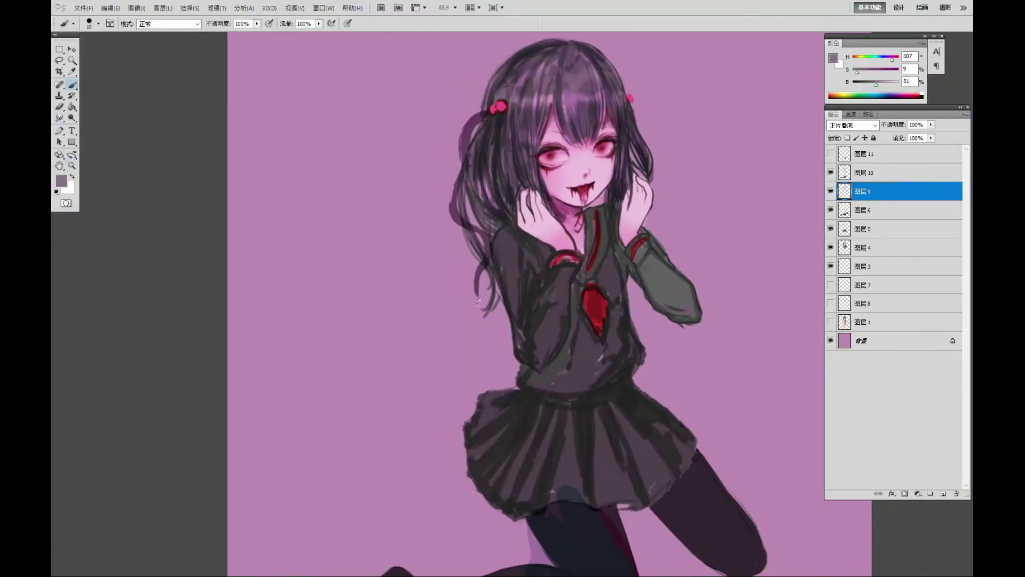
# Step: With a larger brush, extend long dark hair strands down the left side
pyautogui.press(']')
pyautogui.moveTo(496, 287); pyautogui.dragTo(501, 387)
pyautogui.scroll(2, 499, 374)
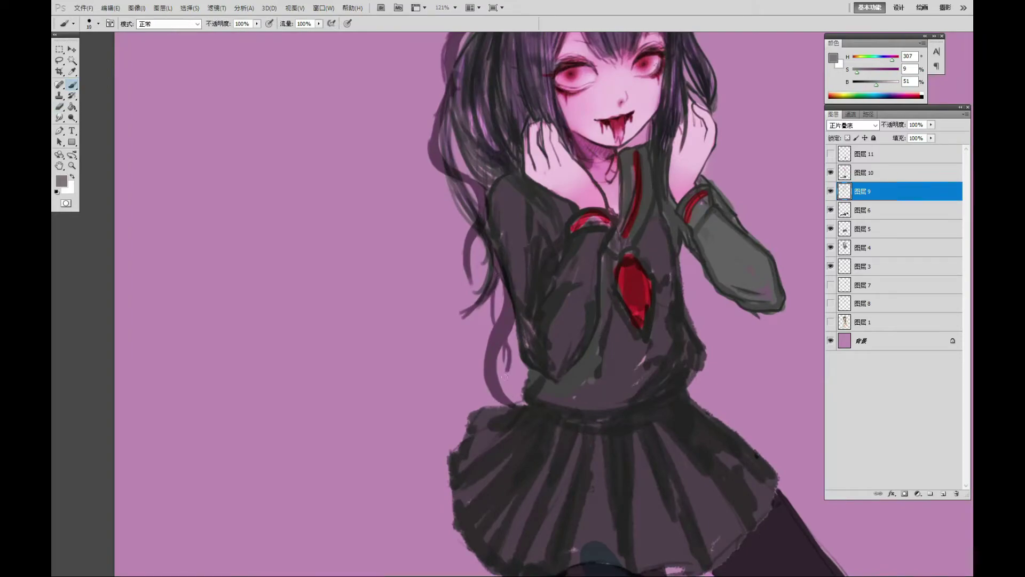
pyautogui.moveTo(494, 273); pyautogui.dragTo(491, 386)
pyautogui.scroll(2, 481, 304)
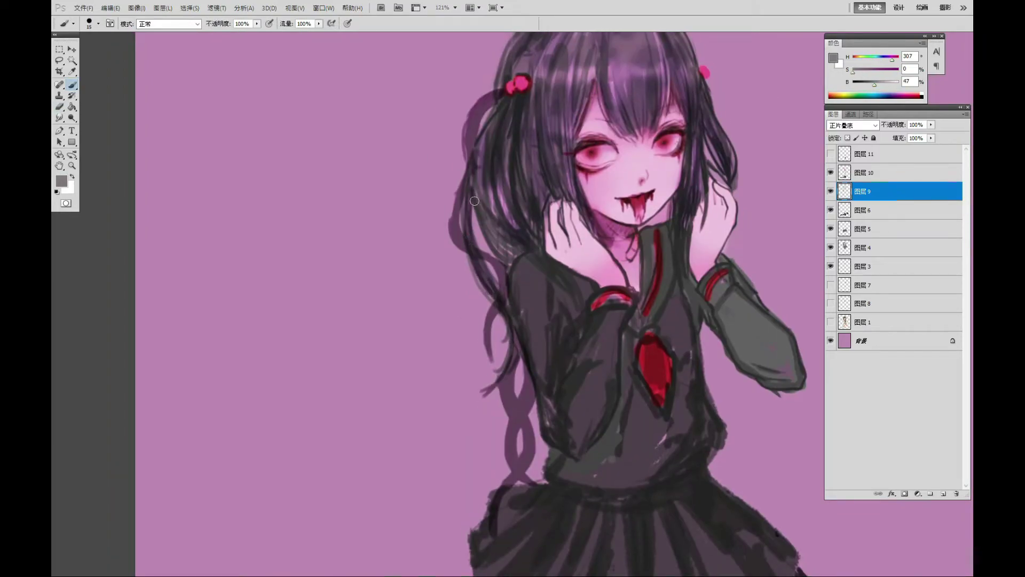
pyautogui.moveTo(474, 200); pyautogui.dragTo(483, 310)
pyautogui.moveTo(470, 155); pyautogui.dragTo(472, 310)
pyautogui.scroll(-2, 667, 281)
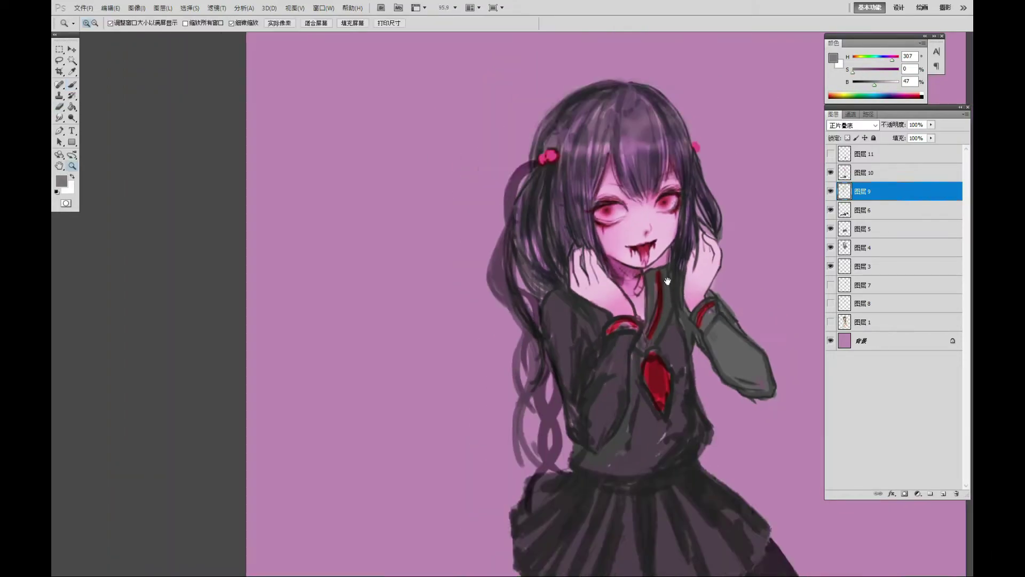
# Step: Paint more dark hair strands along both sides of the body
pyautogui.moveTo(667, 281); pyautogui.dragTo(566, 204)
pyautogui.moveTo(609, 272); pyautogui.dragTo(622, 409)
pyautogui.moveTo(432, 347); pyautogui.dragTo(371, 481)
pyautogui.moveTo(464, 358); pyautogui.dragTo(462, 382)
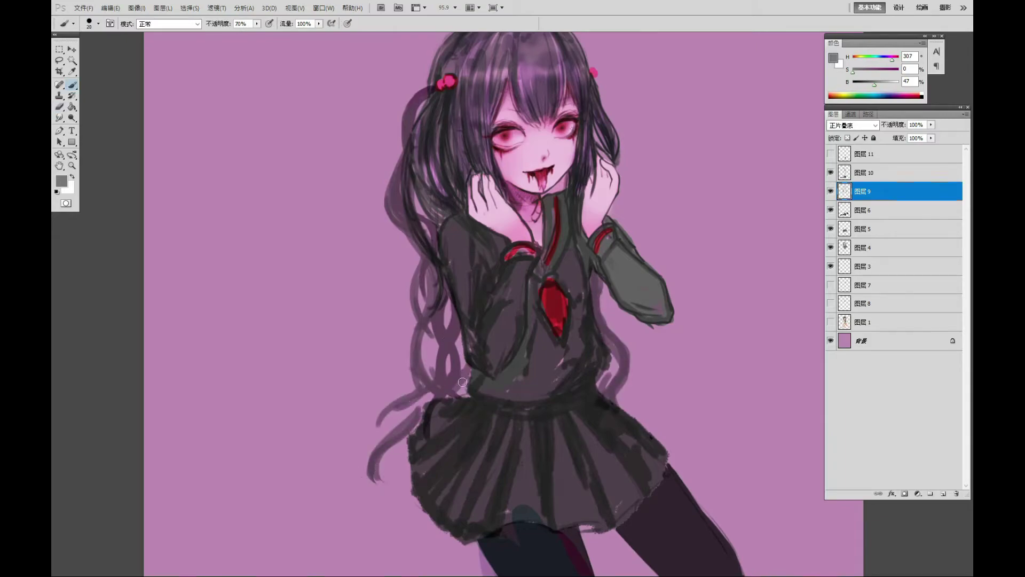
pyautogui.moveTo(603, 283); pyautogui.dragTo(620, 398)
pyautogui.moveTo(534, 320); pyautogui.dragTo(600, 266)
pyautogui.press('[')
pyautogui.moveTo(470, 342)
pyautogui.mouseDown()
pyautogui.moveTo(416, 440)
pyautogui.moveTo(476, 455)
pyautogui.mouseUp()
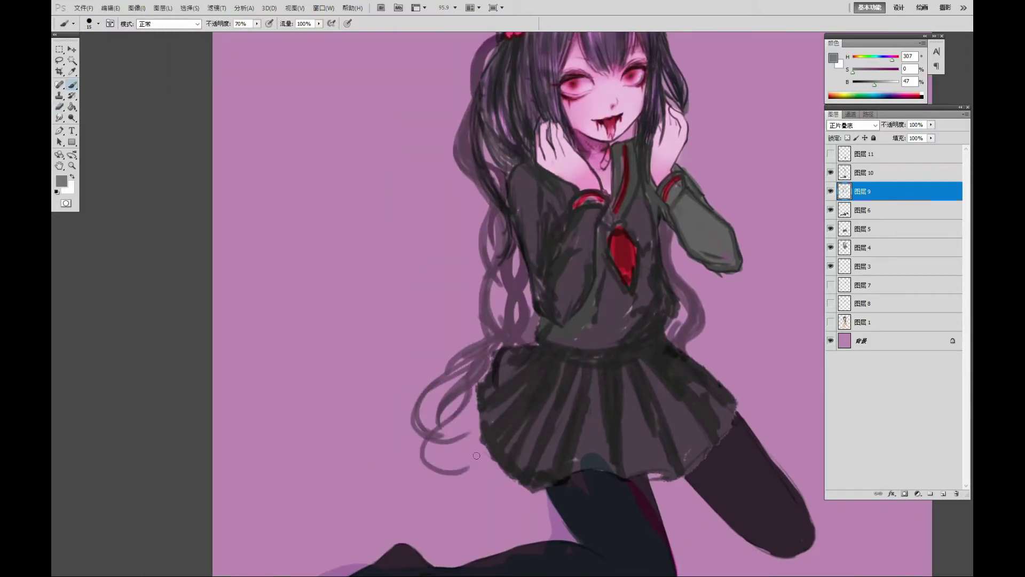
pyautogui.moveTo(470, 420); pyautogui.dragTo(422, 465)
pyautogui.scroll(-1, 560, 347)
pyautogui.moveTo(635, 307); pyautogui.dragTo(670, 363)
# Step: Add further flowing strands to the left and right of the hair
pyautogui.moveTo(490, 261); pyautogui.dragTo(503, 348)
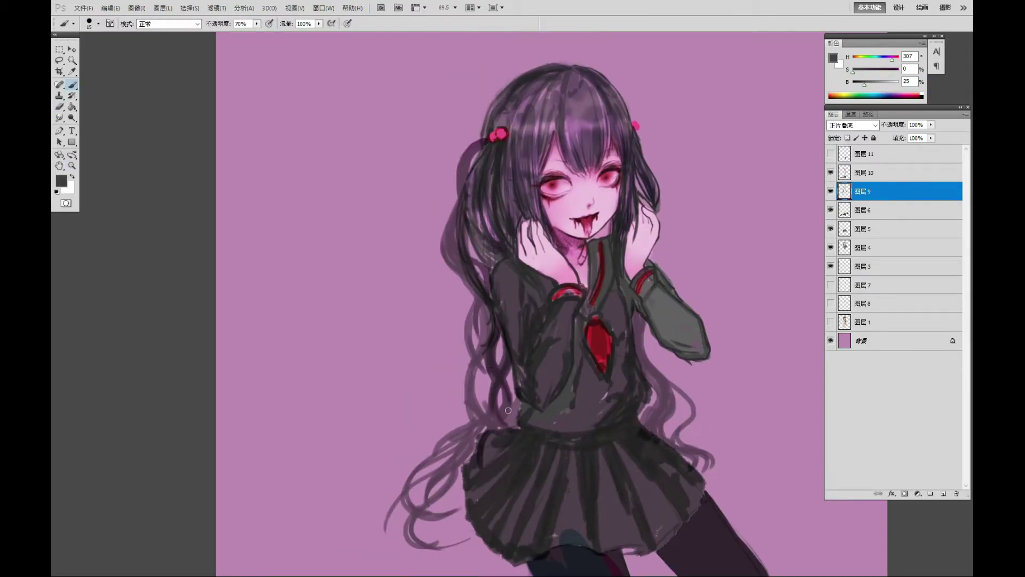
pyautogui.moveTo(482, 343); pyautogui.dragTo(489, 390)
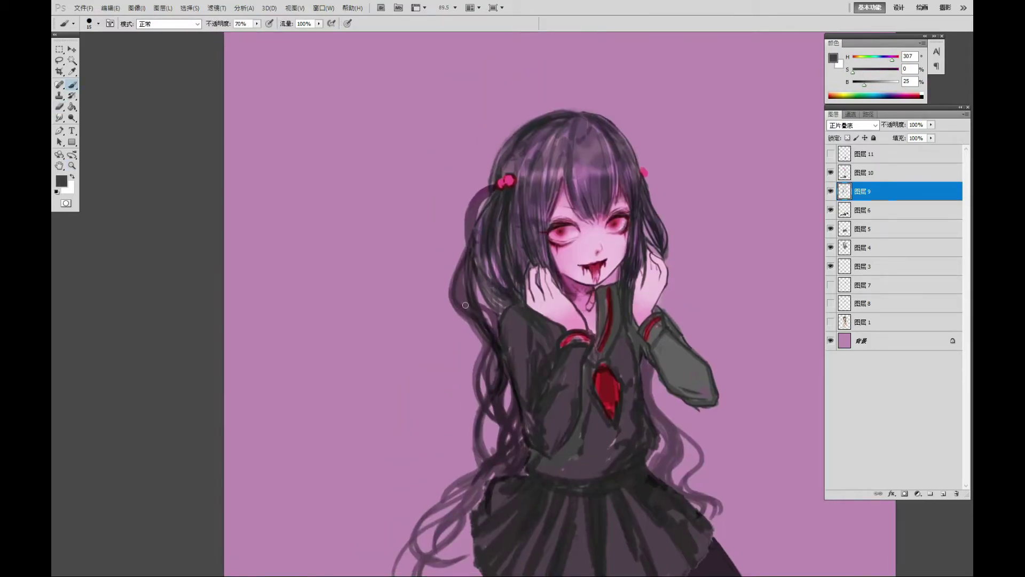
pyautogui.moveTo(512, 230); pyautogui.dragTo(479, 321)
pyautogui.moveTo(499, 152); pyautogui.dragTo(483, 261)
pyautogui.moveTo(636, 173); pyautogui.dragTo(664, 267)
pyautogui.press('[')
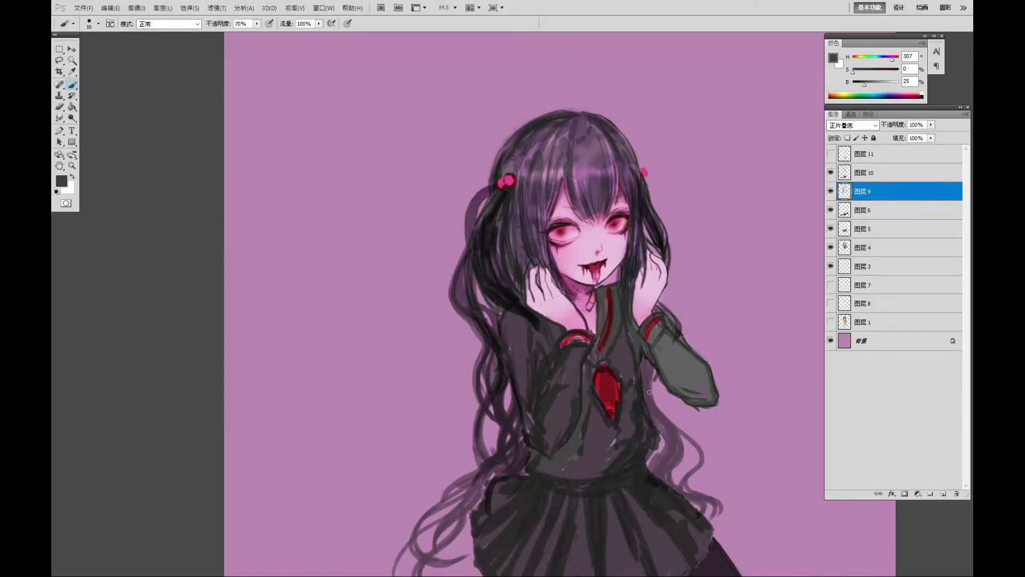
pyautogui.scroll(3, 561, 320)
pyautogui.press(']')
# Step: Sample a dark purple and erase the stray ribbon tail beside the hair
pyautogui.click(831, 172)
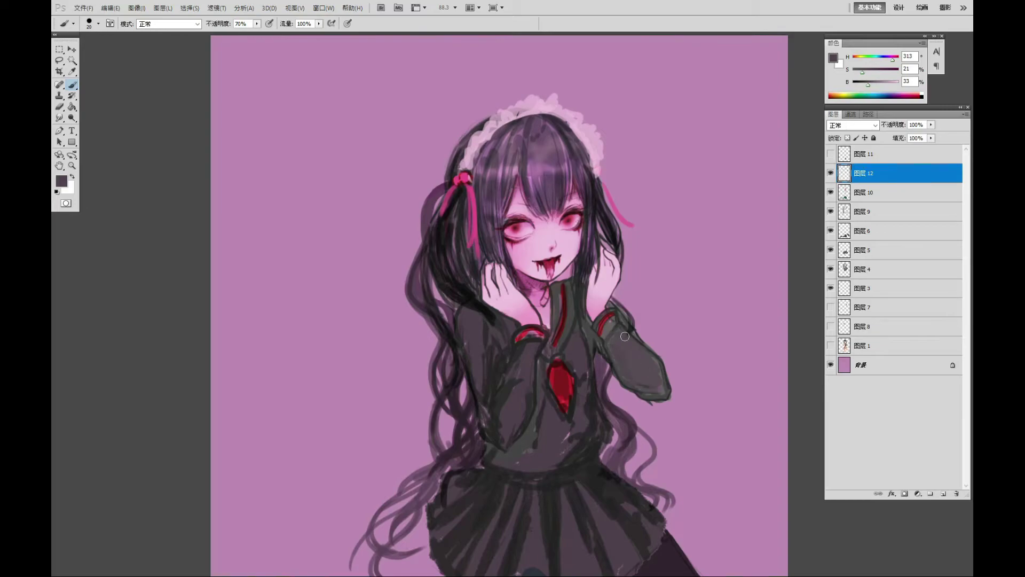
pyautogui.keyDown('alt'); pyautogui.click(508, 385); pyautogui.keyUp('alt')
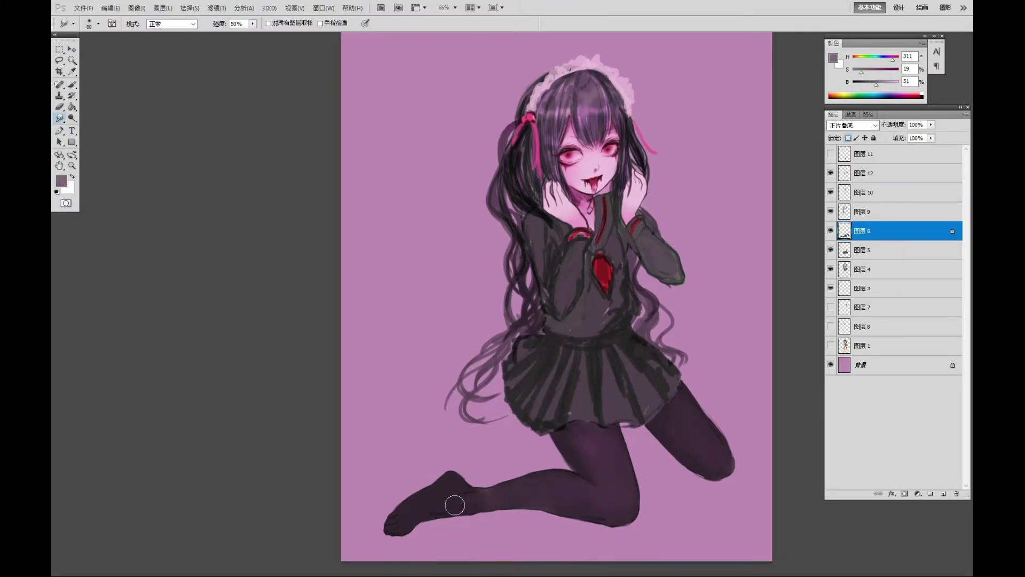
pyautogui.press('b')
pyautogui.keyDown('alt'); pyautogui.click(484, 504); pyautogui.keyUp('alt')
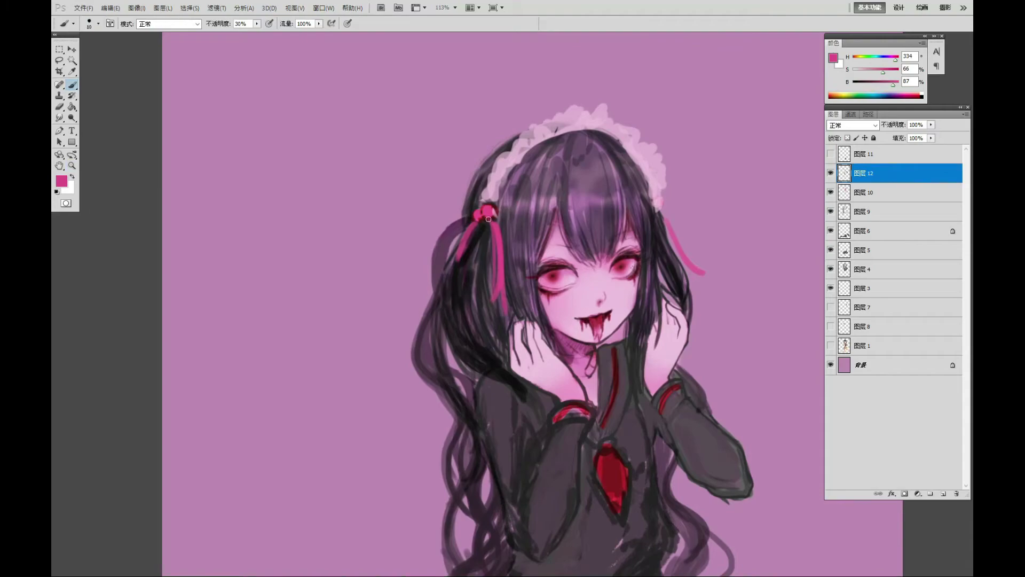
pyautogui.press('e')
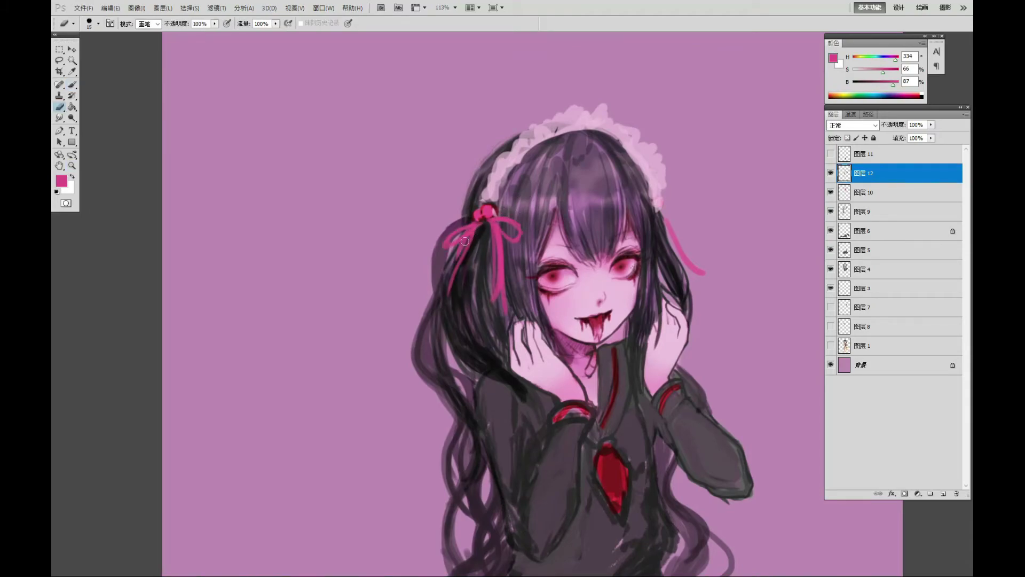
pyautogui.moveTo(496, 256); pyautogui.dragTo(487, 326)
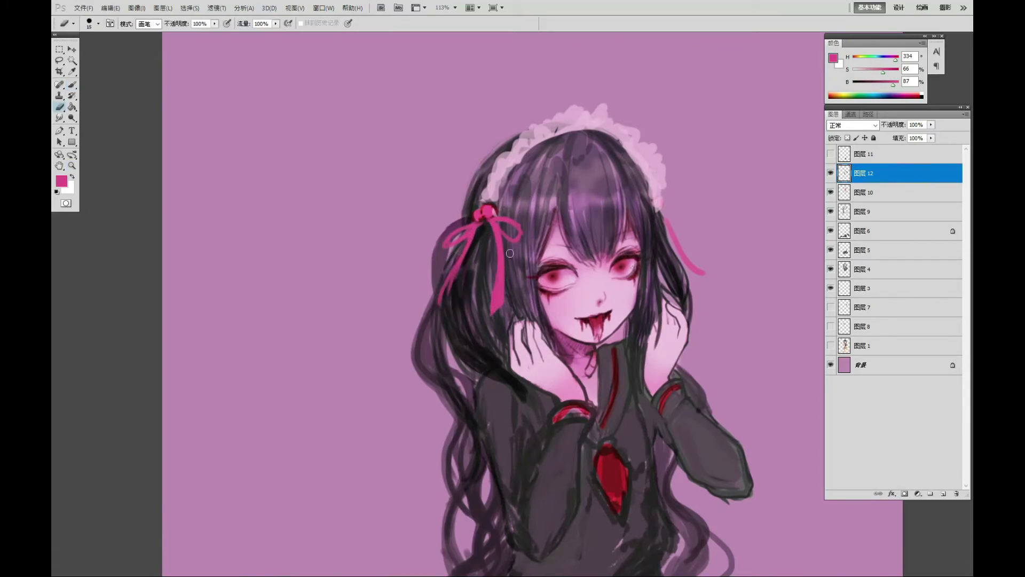
pyautogui.moveTo(502, 272); pyautogui.dragTo(493, 312)
pyautogui.press('b')
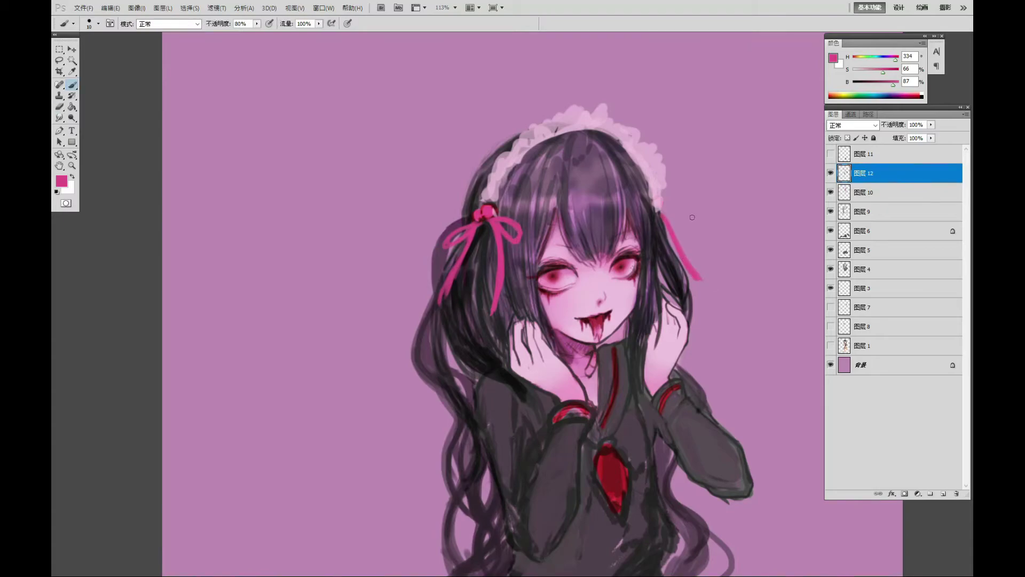
# Step: Repaint the red gem on the tie using the cuff stripe's red
pyautogui.keyDown('alt'); pyautogui.click(657, 379); pyautogui.keyUp('alt')
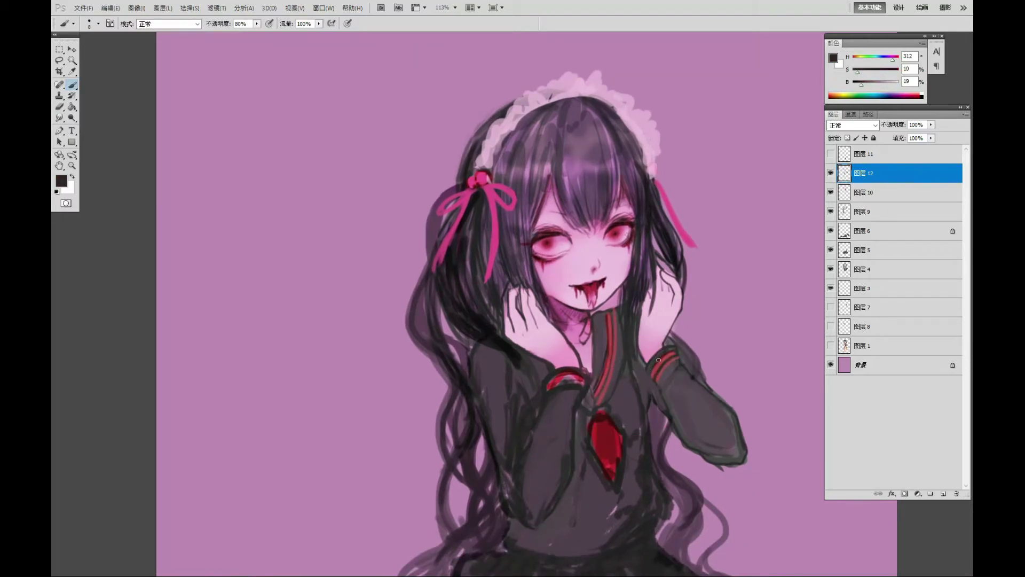
pyautogui.keyDown('alt'); pyautogui.click(555, 380); pyautogui.keyUp('alt')
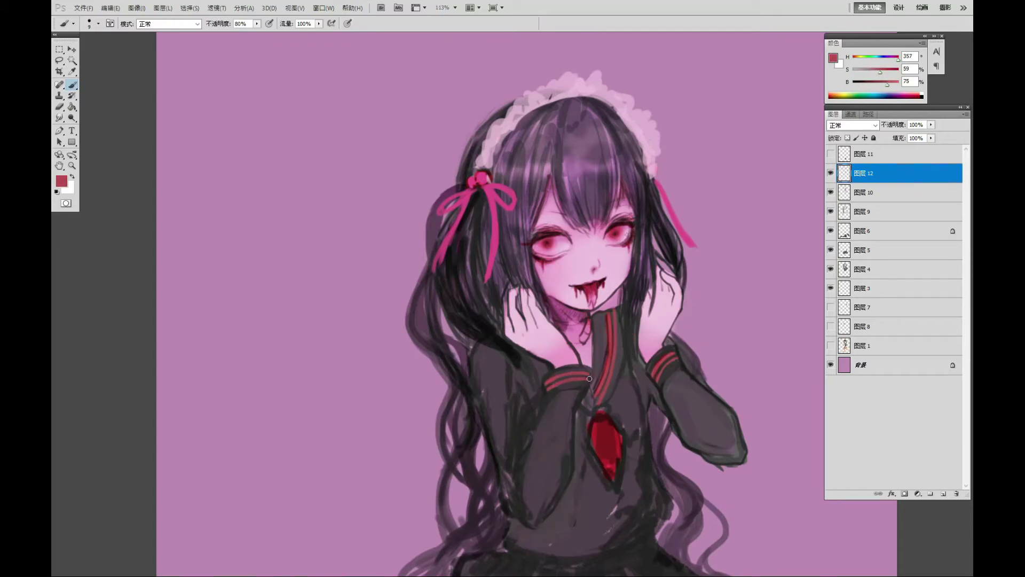
pyautogui.moveTo(598, 446); pyautogui.dragTo(606, 494)
pyautogui.press('[')
pyautogui.keyDown('alt'); pyautogui.click(602, 418); pyautogui.keyUp('alt')
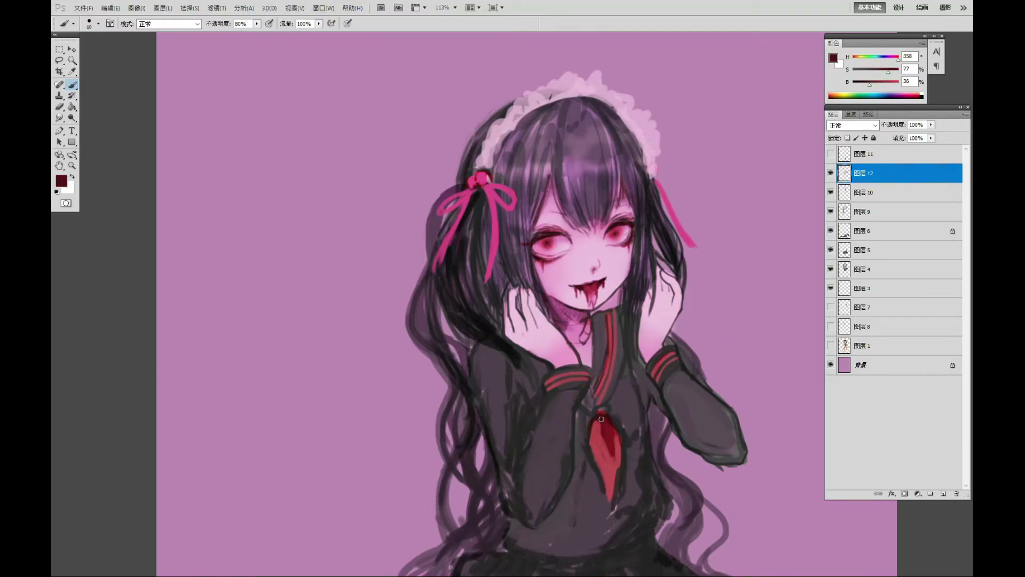
# Step: Sample uniform greys and paint dark shading on the sleeve
pyautogui.moveTo(638, 364); pyautogui.dragTo(667, 317)
pyautogui.press(']')
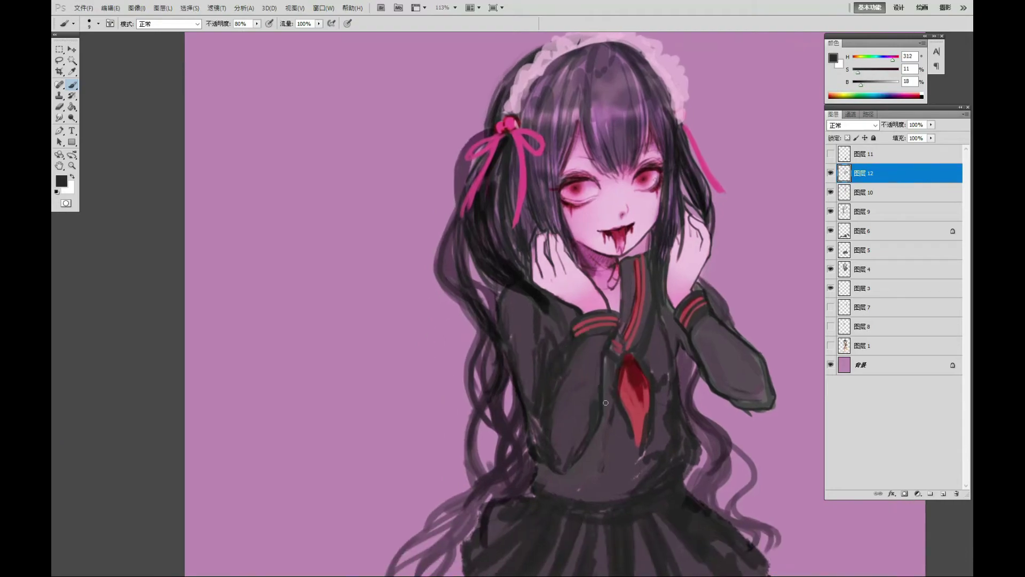
pyautogui.keyDown('alt'); pyautogui.click(565, 465); pyautogui.keyUp('alt')
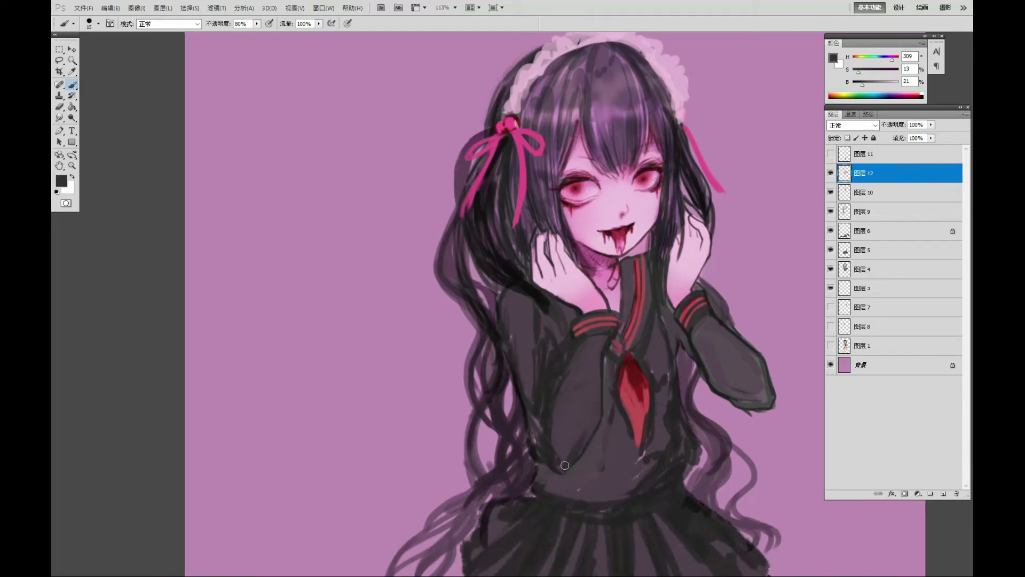
pyautogui.keyDown('alt'); pyautogui.click(526, 421); pyautogui.keyUp('alt')
pyautogui.moveTo(530, 433); pyautogui.dragTo(496, 411)
pyautogui.press('[')
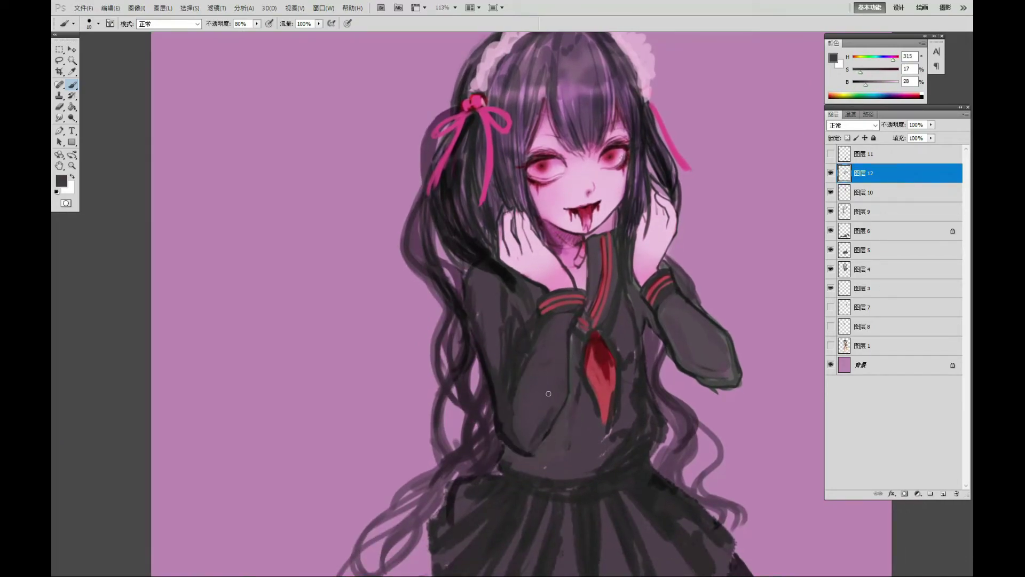
pyautogui.press(']')
pyautogui.keyDown('alt'); pyautogui.click(678, 271); pyautogui.keyUp('alt')
pyautogui.moveTo(660, 280); pyautogui.dragTo(678, 272)
# Step: Add lighter and mid grey strokes to the right sleeve
pyautogui.press(']')
pyautogui.keyDown('alt'); pyautogui.click(684, 325); pyautogui.keyUp('alt')
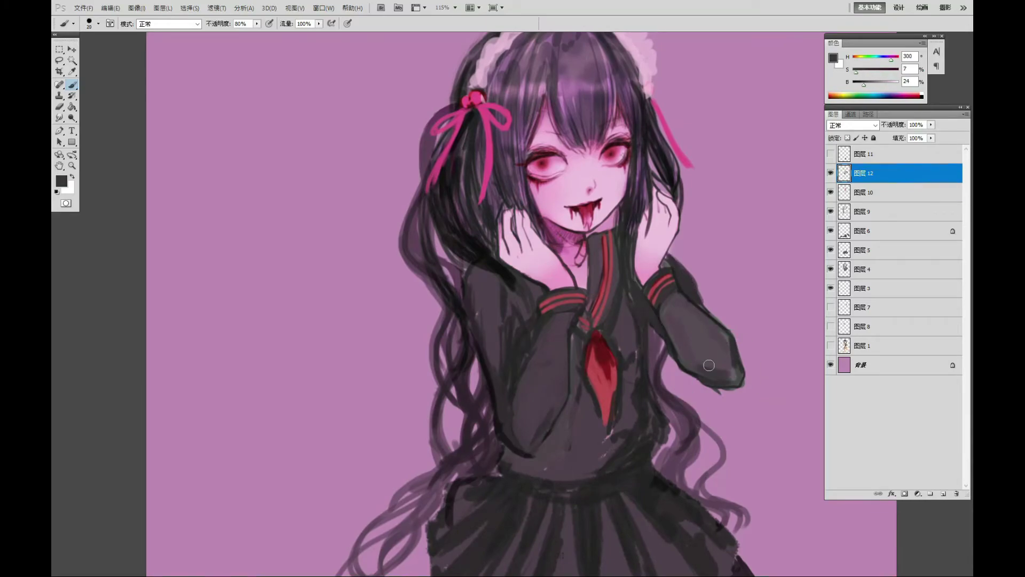
pyautogui.moveTo(685, 327); pyautogui.dragTo(685, 361)
pyautogui.keyDown('alt'); pyautogui.click(679, 300); pyautogui.keyUp('alt')
pyautogui.moveTo(694, 320); pyautogui.dragTo(675, 369)
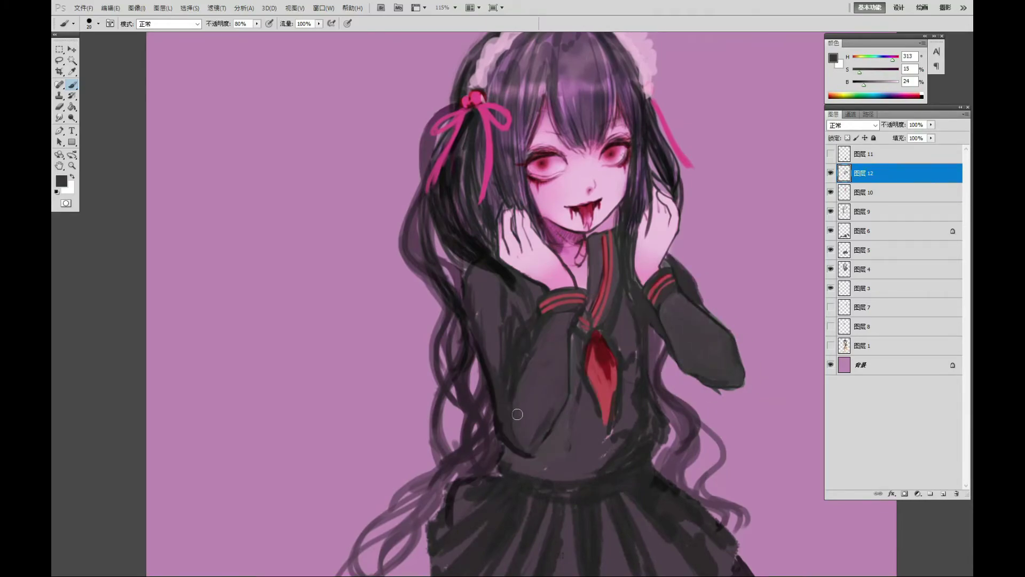
# Step: Paint dark grey shading below the tie
pyautogui.keyDown('alt'); pyautogui.click(531, 388); pyautogui.keyUp('alt')
pyautogui.press('[')
pyautogui.moveTo(504, 265); pyautogui.dragTo(537, 298)
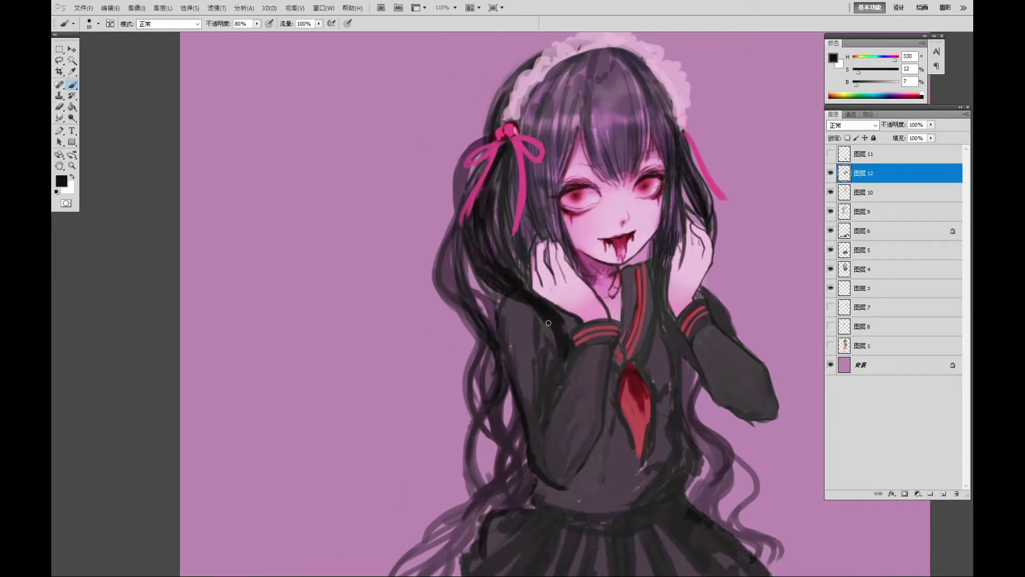
pyautogui.keyDown('alt'); pyautogui.click(539, 329); pyautogui.keyUp('alt')
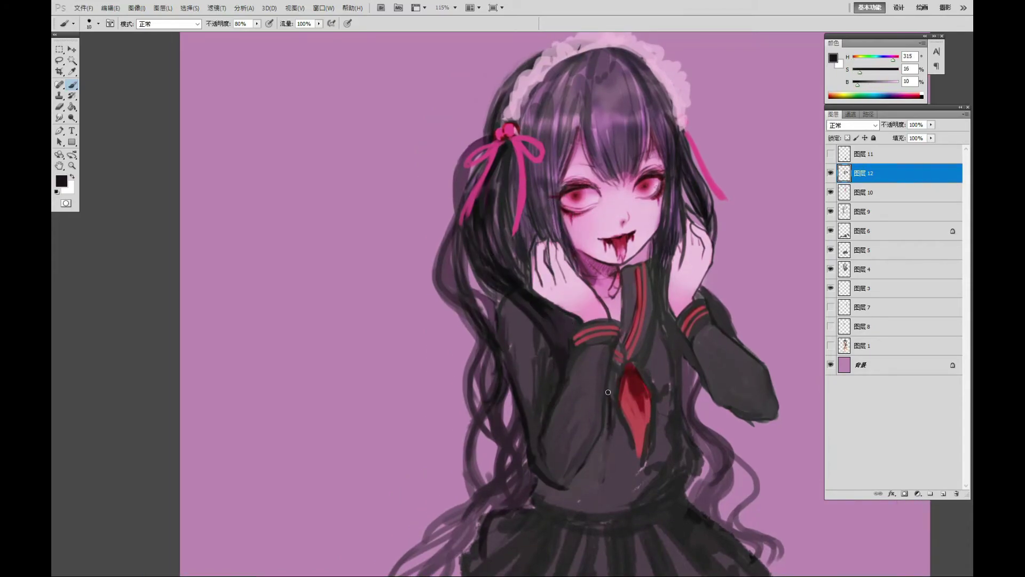
pyautogui.press(']')
pyautogui.moveTo(607, 392); pyautogui.dragTo(601, 465)
pyautogui.moveTo(611, 416); pyautogui.dragTo(585, 502)
# Step: Sample sweater and skirt greys and paint over the skirt pleats
pyautogui.moveTo(690, 391); pyautogui.dragTo(683, 316)
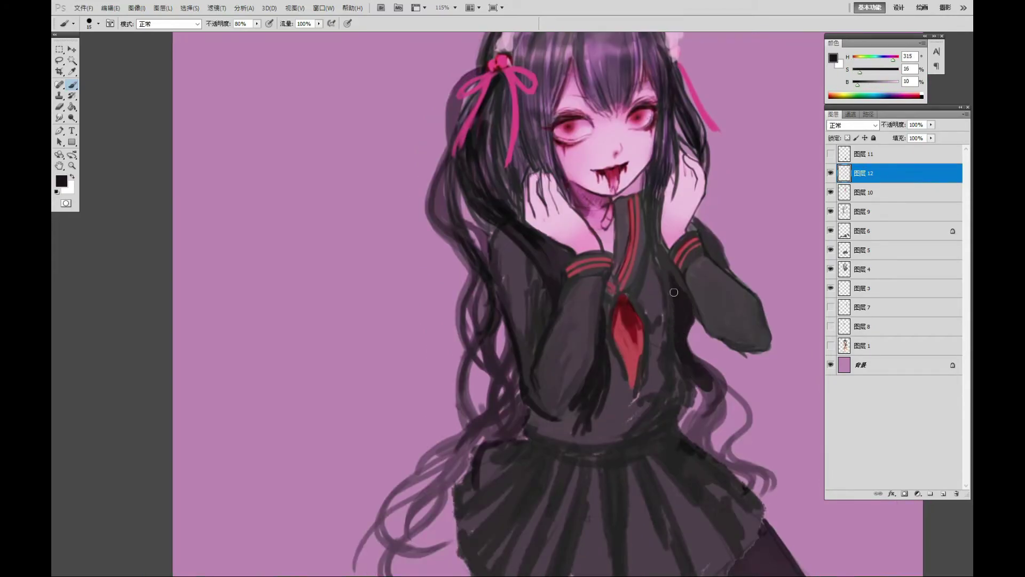
pyautogui.press(']')
pyautogui.press(']')
pyautogui.keyDown('alt'); pyautogui.click(657, 374); pyautogui.keyUp('alt')
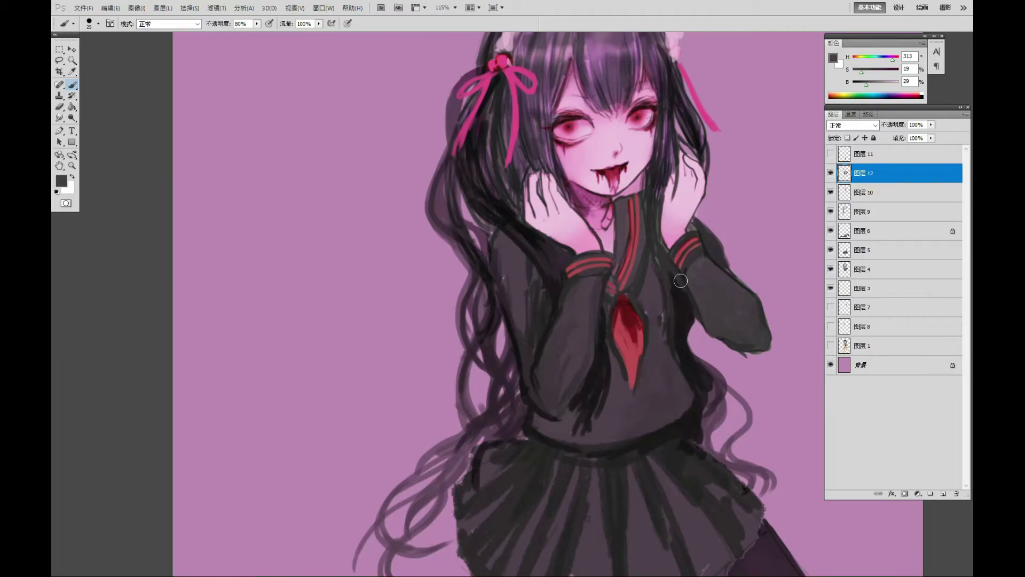
pyautogui.keyDown('alt'); pyautogui.click(639, 301); pyautogui.keyUp('alt')
pyautogui.press('[')
pyautogui.moveTo(650, 267); pyautogui.dragTo(650, 301)
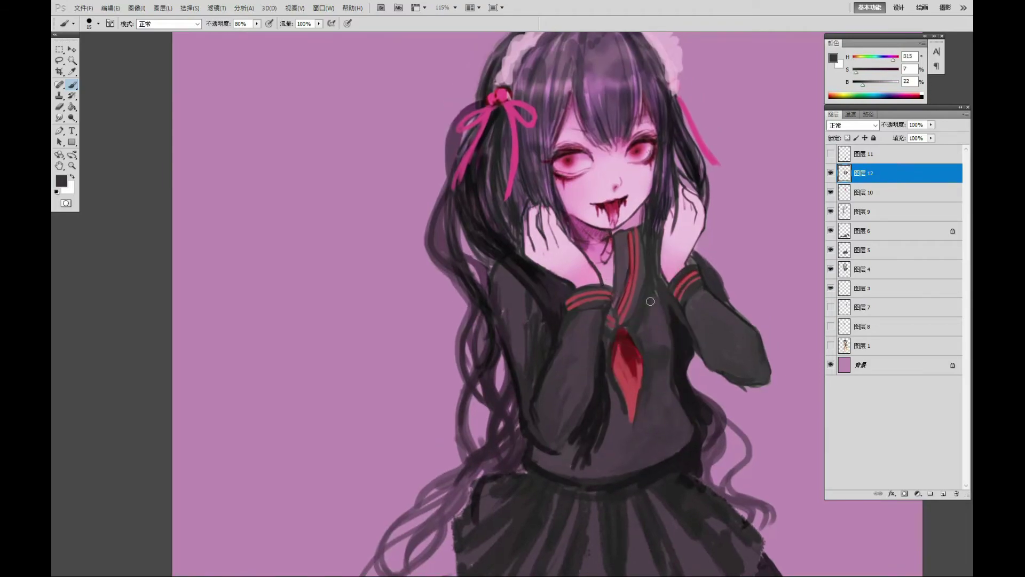
pyautogui.keyDown('alt'); pyautogui.click(650, 301); pyautogui.keyUp('alt')
pyautogui.scroll(-2, 534, 321)
pyautogui.press(']')
pyautogui.keyDown('alt'); pyautogui.click(511, 461); pyautogui.keyUp('alt')
pyautogui.moveTo(450, 416)
pyautogui.mouseDown()
pyautogui.moveTo(511, 461)
pyautogui.moveTo(555, 385)
pyautogui.moveTo(656, 392)
pyautogui.moveTo(712, 378)
pyautogui.mouseUp()
# Step: Extend the skirt's right edge with a darker grey
pyautogui.press(']')
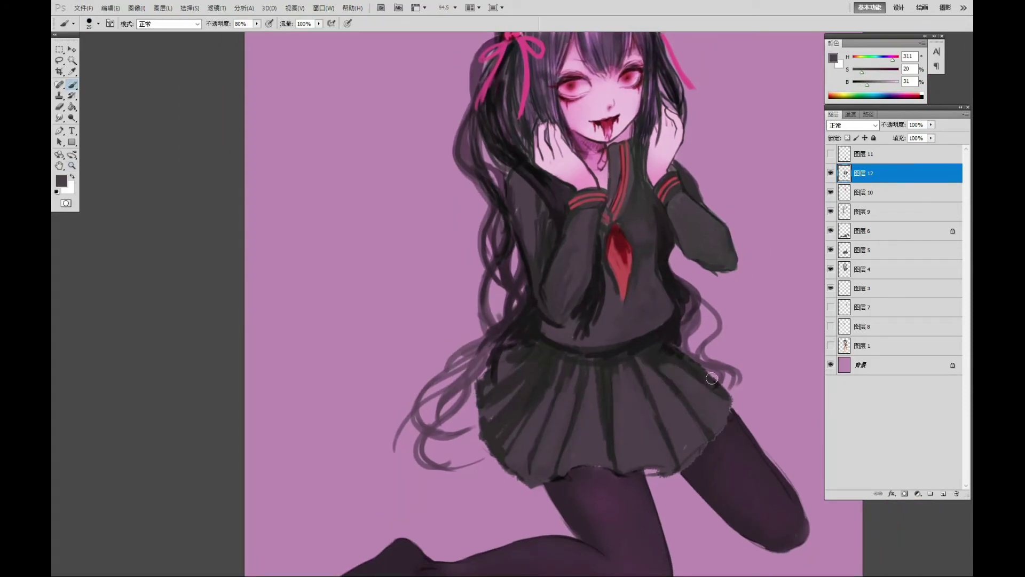
pyautogui.press('[')
pyautogui.keyDown('alt'); pyautogui.click(712, 378); pyautogui.keyUp('alt')
pyautogui.moveTo(673, 347); pyautogui.dragTo(745, 416)
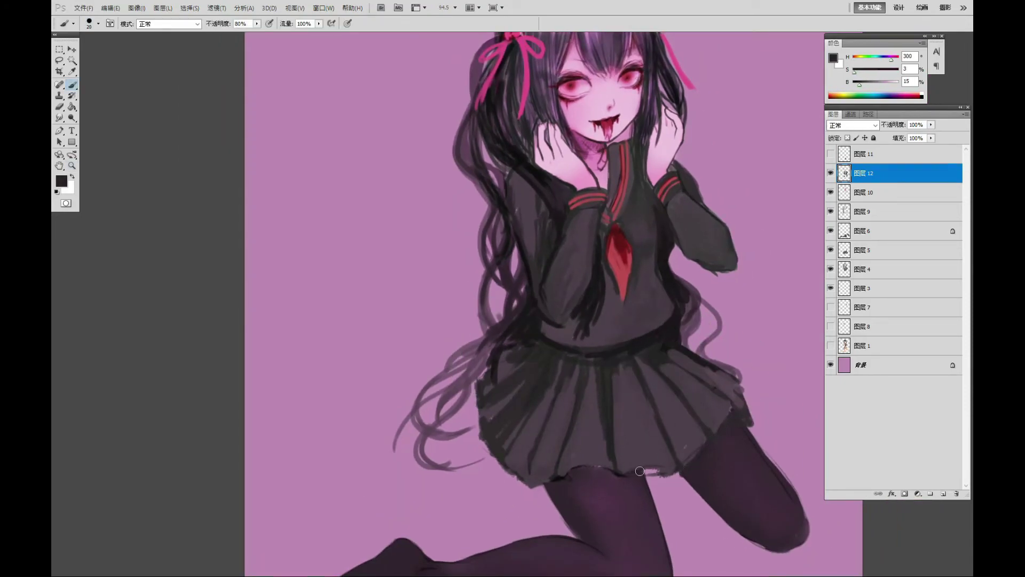
pyautogui.scroll(-1, 640, 470)
pyautogui.scroll(-1, 681, 407)
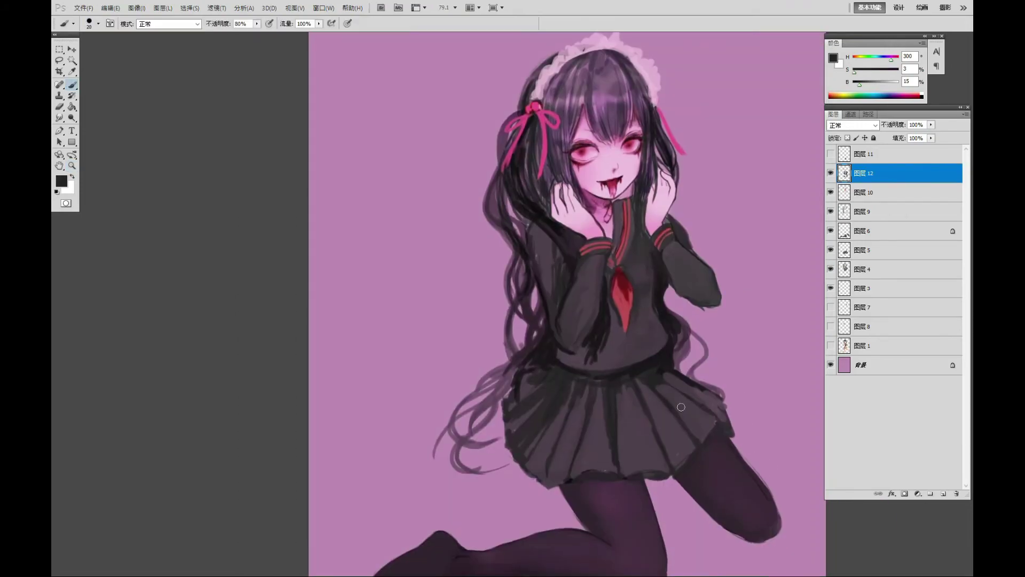
pyautogui.keyDown('alt'); pyautogui.click(694, 374); pyautogui.keyUp('alt')
pyautogui.moveTo(733, 302); pyautogui.dragTo(697, 303)
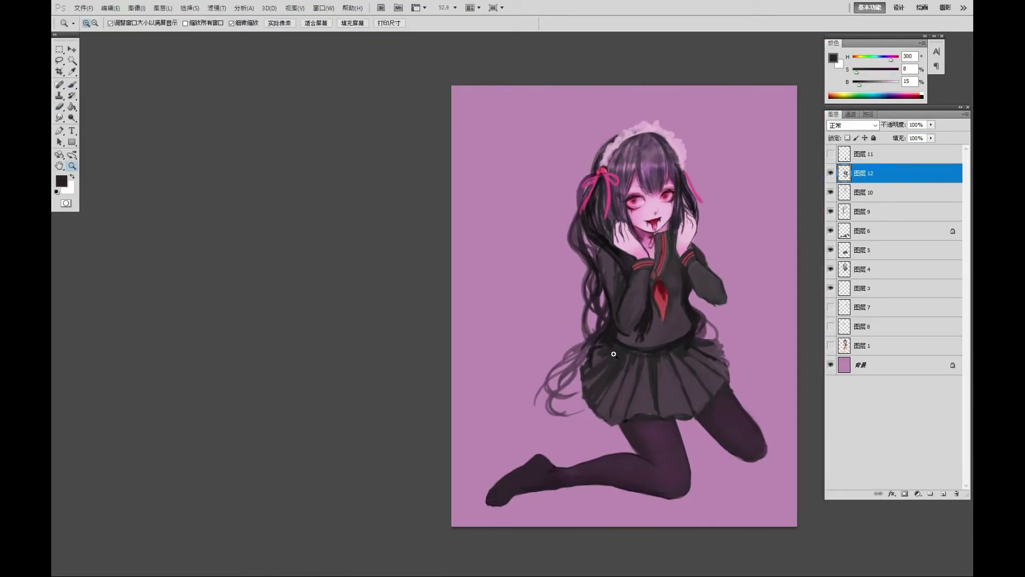
pyautogui.moveTo(656, 140); pyautogui.dragTo(689, 139)
# Step: Paint a lighter grey along the skirt's left edge, then add a new layer
pyautogui.press('b')
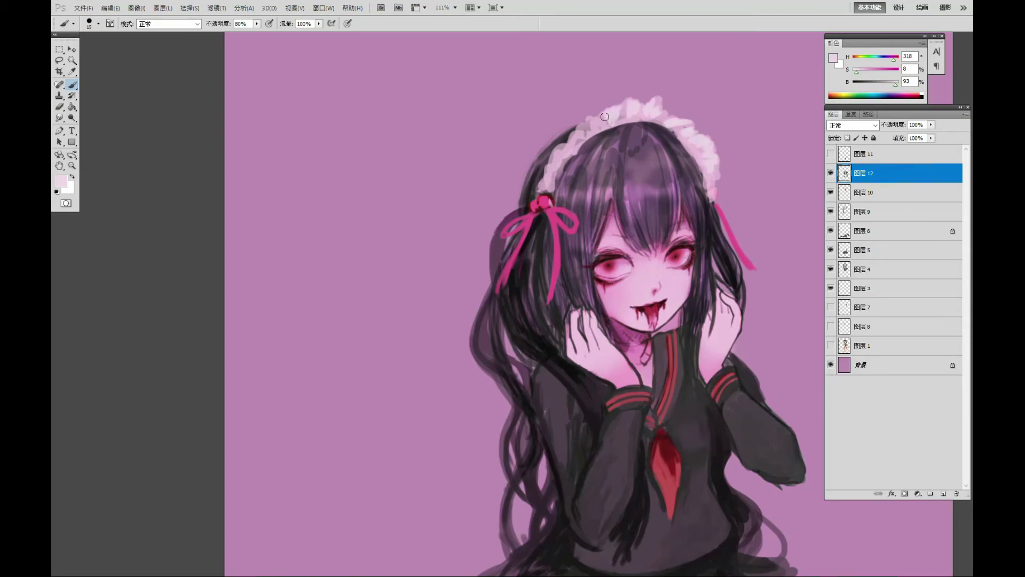
pyautogui.moveTo(624, 187)
pyautogui.mouseDown()
pyautogui.moveTo(605, 179)
pyautogui.moveTo(625, 188)
pyautogui.moveTo(614, 177)
pyautogui.mouseUp()
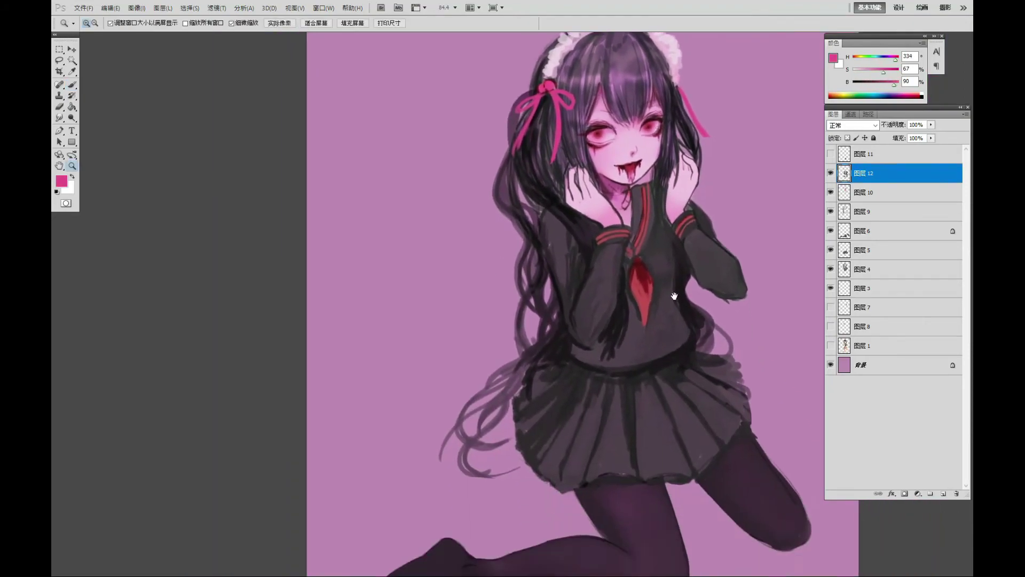
pyautogui.keyDown('alt'); pyautogui.click(613, 327); pyautogui.keyUp('alt')
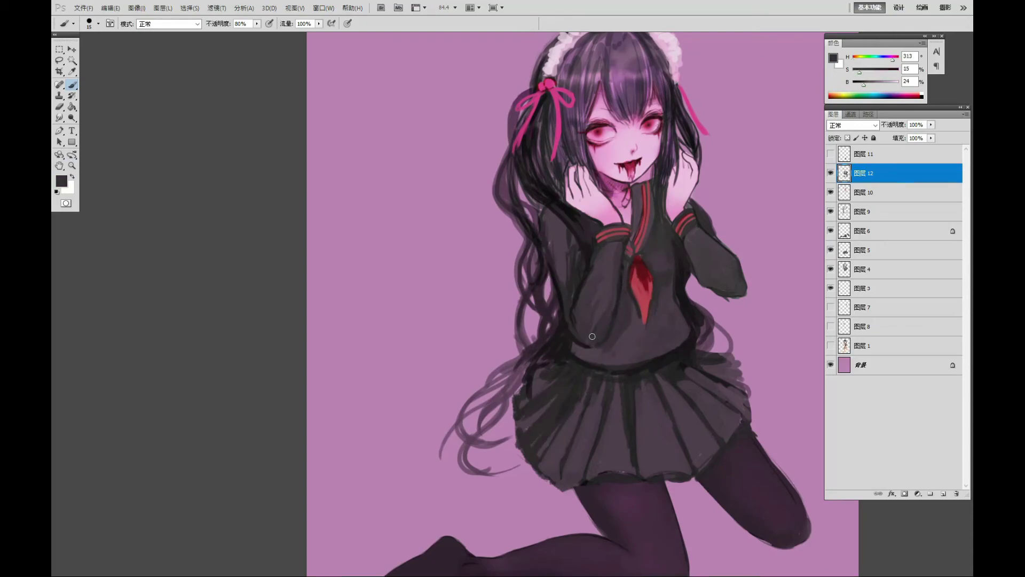
pyautogui.keyDown('alt'); pyautogui.click(538, 386); pyautogui.keyUp('alt')
pyautogui.moveTo(539, 386); pyautogui.dragTo(519, 427)
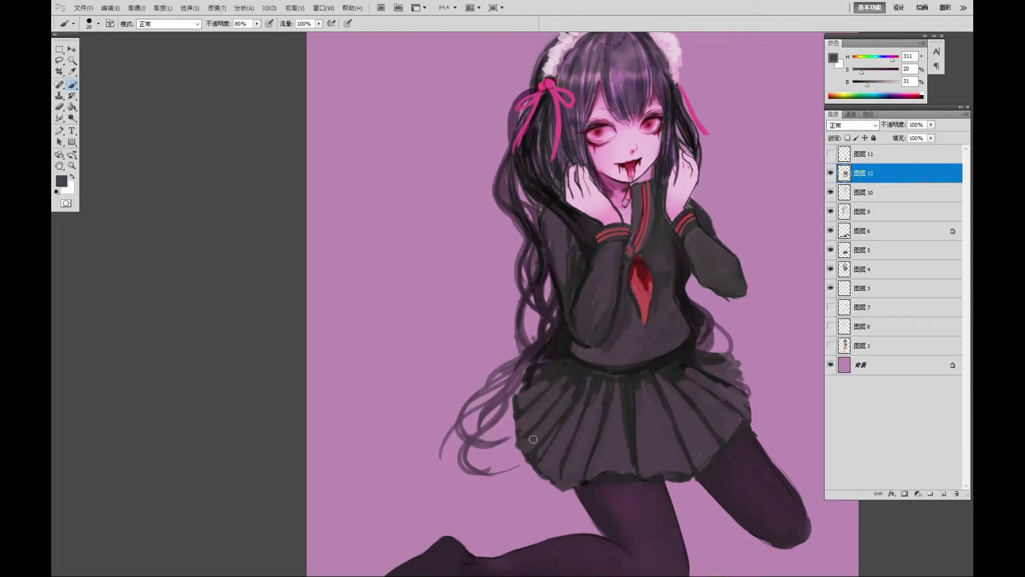
pyautogui.keyDown('alt'); pyautogui.click(577, 393); pyautogui.keyUp('alt')
pyautogui.press('[')
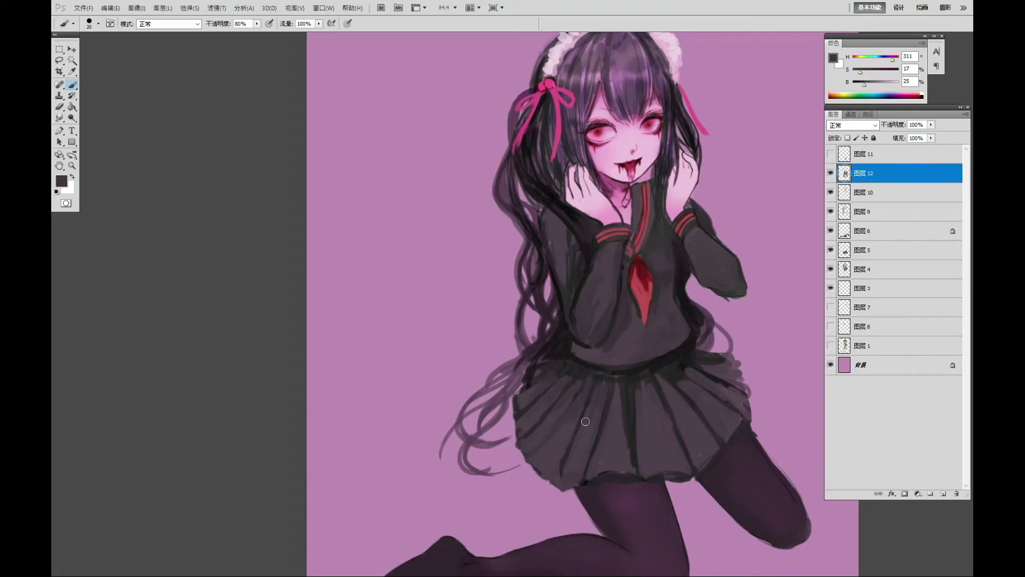
pyautogui.keyDown('alt'); pyautogui.click(635, 399); pyautogui.keyUp('alt')
pyautogui.moveTo(635, 399); pyautogui.dragTo(659, 314)
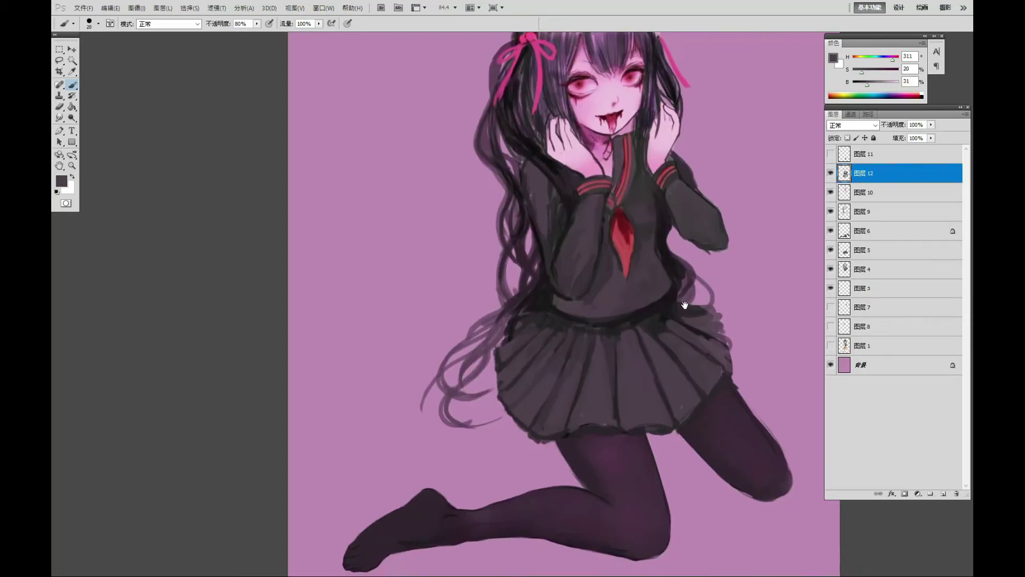
pyautogui.keyDown('alt'); pyautogui.click(422, 528); pyautogui.keyUp('alt')
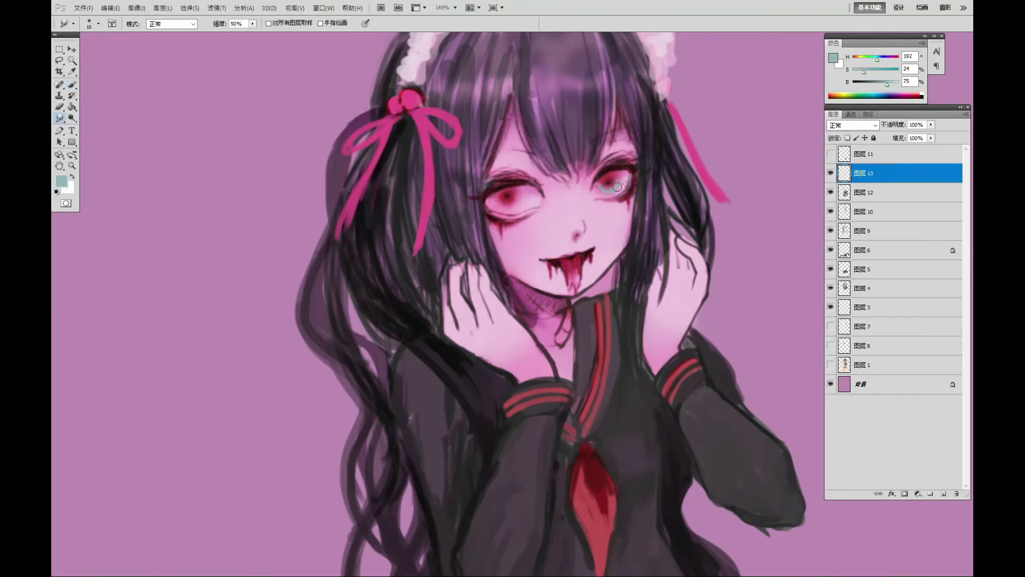
# Step: Paint a cyan iris into the left eye and choose bright pink for the heart pupils
pyautogui.moveTo(500, 199); pyautogui.dragTo(505, 202)
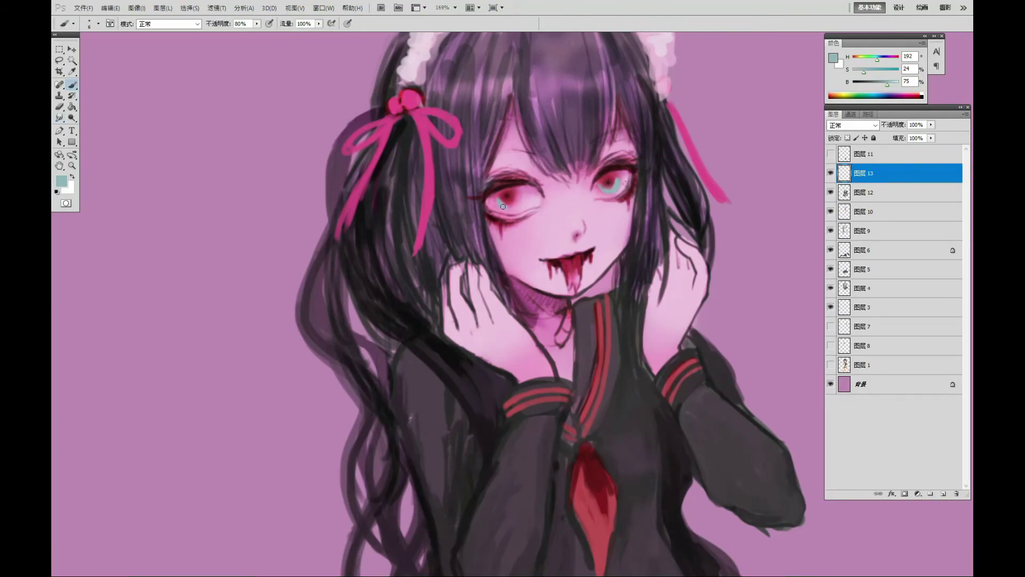
pyautogui.keyDown('alt'); pyautogui.click(604, 174); pyautogui.keyUp('alt')
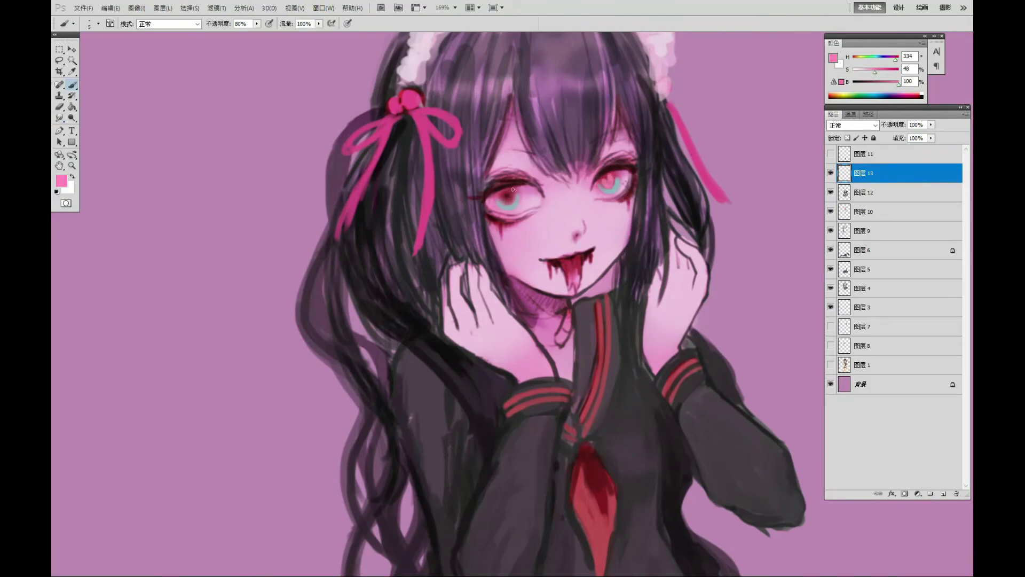
pyautogui.scroll(-3, 493, 201)
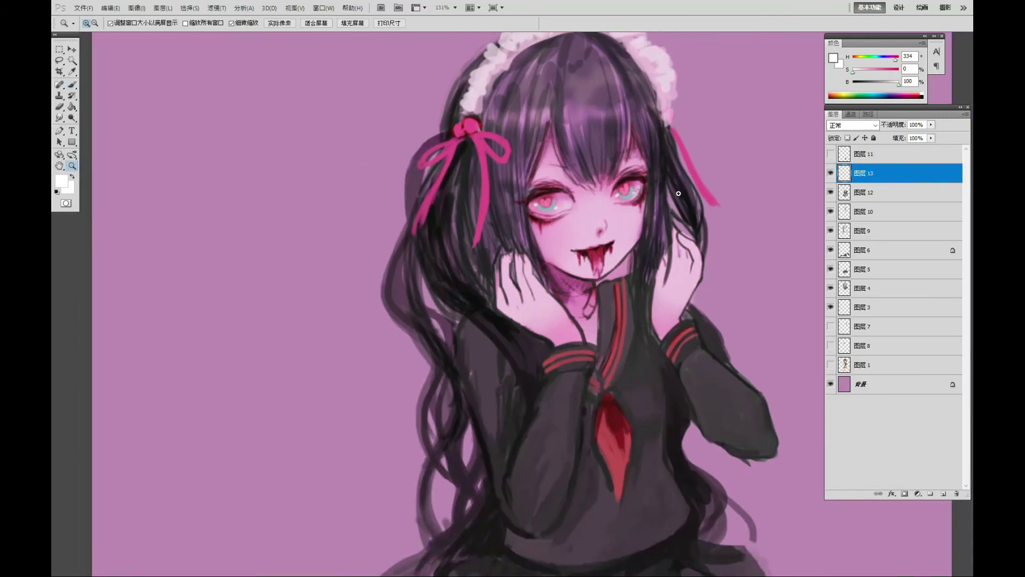
pyautogui.scroll(5, 588, 293)
# Step: Touch up the blood around the mouth with dark red and pale pink strokes
pyautogui.keyDown('alt'); pyautogui.click(587, 292); pyautogui.keyUp('alt')
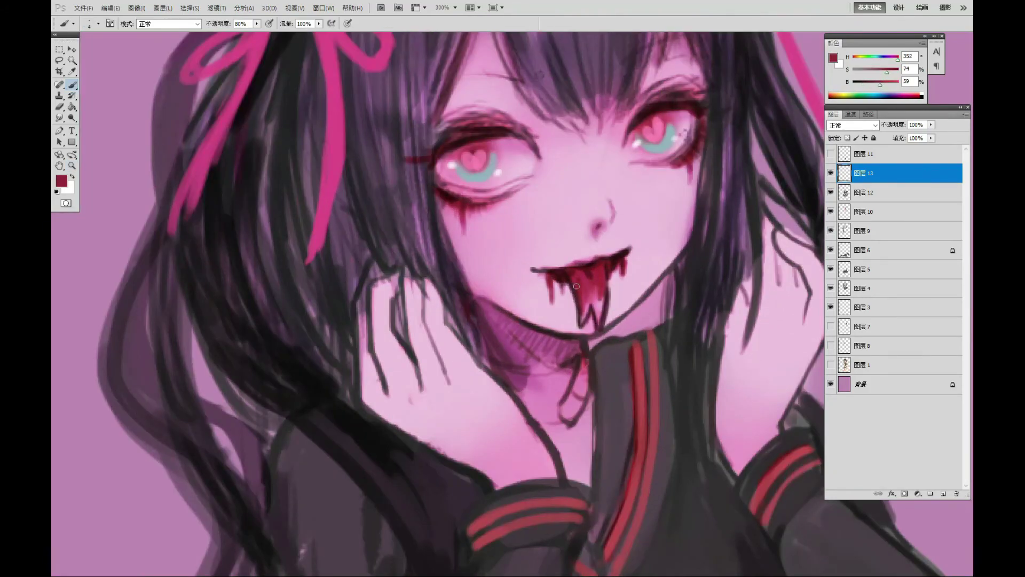
pyautogui.keyDown('alt'); pyautogui.click(576, 287); pyautogui.keyUp('alt')
pyautogui.moveTo(596, 288); pyautogui.dragTo(601, 326)
pyautogui.keyDown('alt'); pyautogui.click(625, 269); pyautogui.keyUp('alt')
pyautogui.moveTo(620, 261)
pyautogui.mouseDown()
pyautogui.moveTo(630, 278)
pyautogui.moveTo(669, 237)
pyautogui.mouseUp()
pyautogui.press('z')
pyautogui.keyDown('alt'); pyautogui.click(626, 272); pyautogui.keyUp('alt')
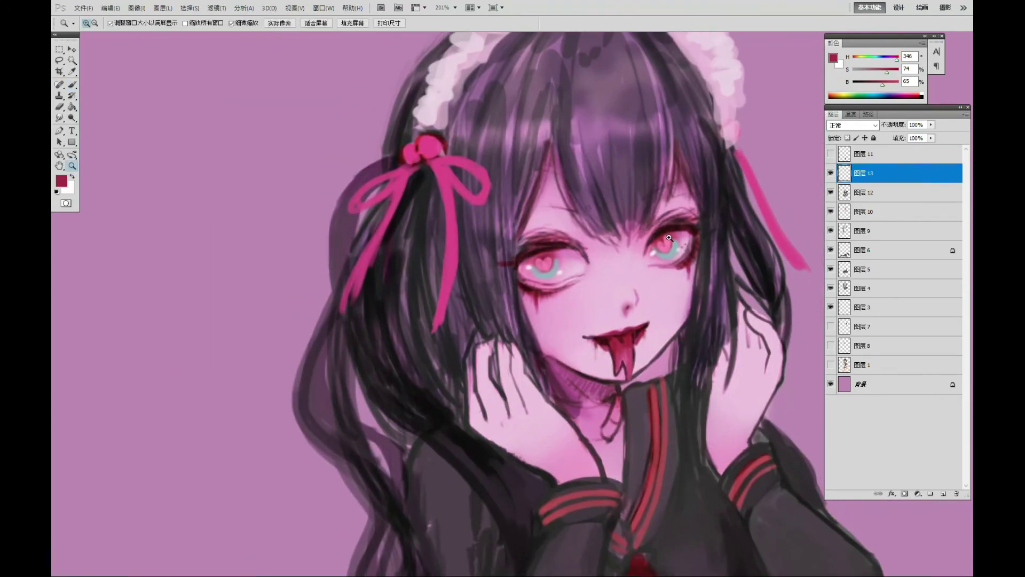
# Step: Pick a pale pink and add a new layer for the blush
pyautogui.press('b')
pyautogui.keyDown('alt'); pyautogui.click(659, 237); pyautogui.keyUp('alt')
pyautogui.keyDown('alt'); pyautogui.scroll(-5, 577, 264); pyautogui.keyUp('alt')
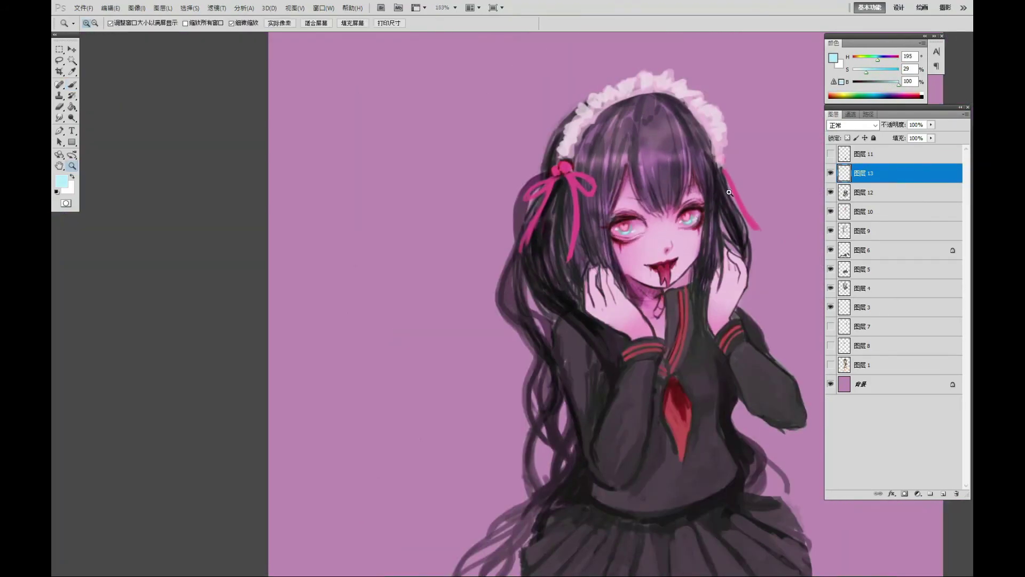
pyautogui.keyDown('alt'); pyautogui.scroll(4, 578, 264); pyautogui.keyUp('alt')
pyautogui.hotkey('ctrl', 'shift', 'alt', 'n')
pyautogui.keyDown('alt'); pyautogui.click(587, 395); pyautogui.keyUp('alt')
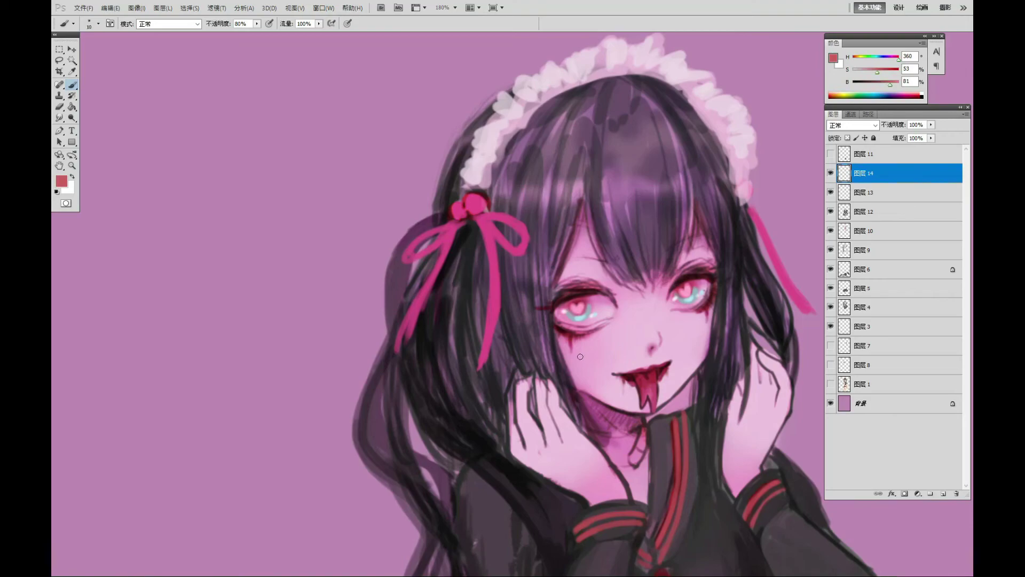
# Step: Brush soft pink blush across both cheeks at low opacity with a finer brush
pyautogui.moveTo(580, 356); pyautogui.dragTo(589, 359)
pyautogui.moveTo(691, 326); pyautogui.dragTo(697, 331)
pyautogui.click(832, 57)
pyautogui.press('Return')
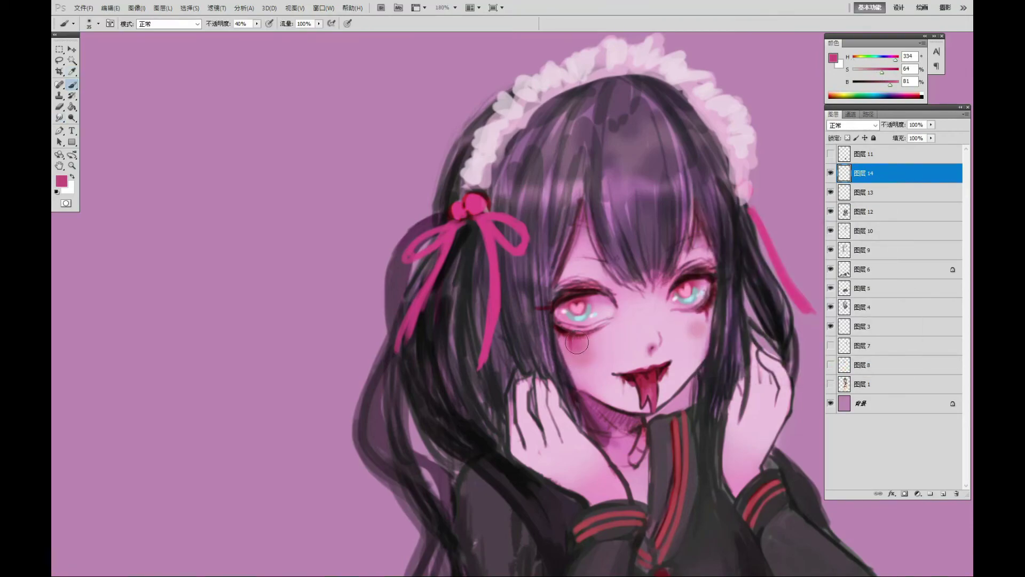
pyautogui.press('[')
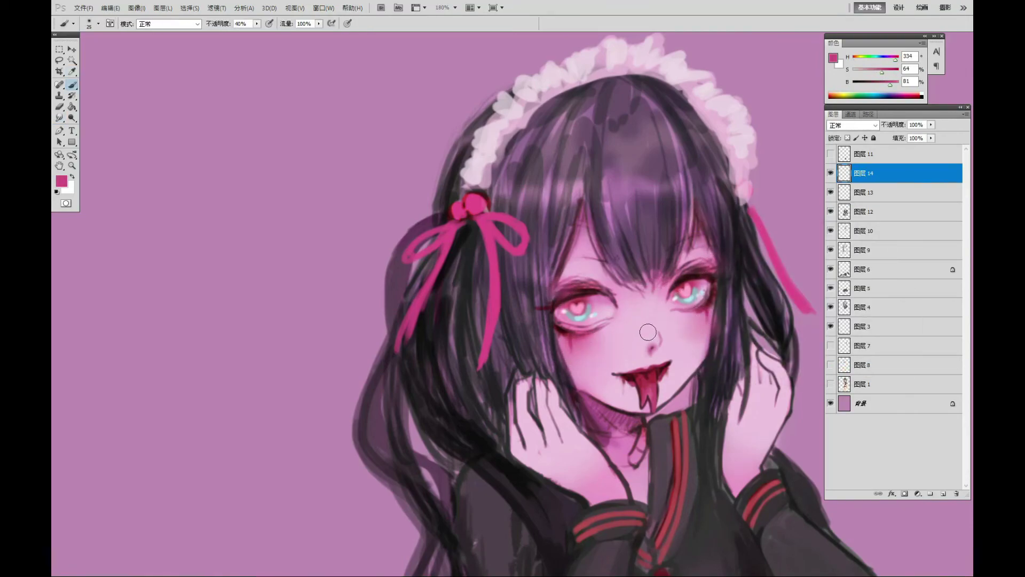
pyautogui.press('[')
pyautogui.press('[')
# Step: Sample a dark hair colour and paint dark strands over the upper hair at 80% opacity
pyautogui.keyDown('alt'); pyautogui.click(570, 292); pyautogui.keyUp('alt')
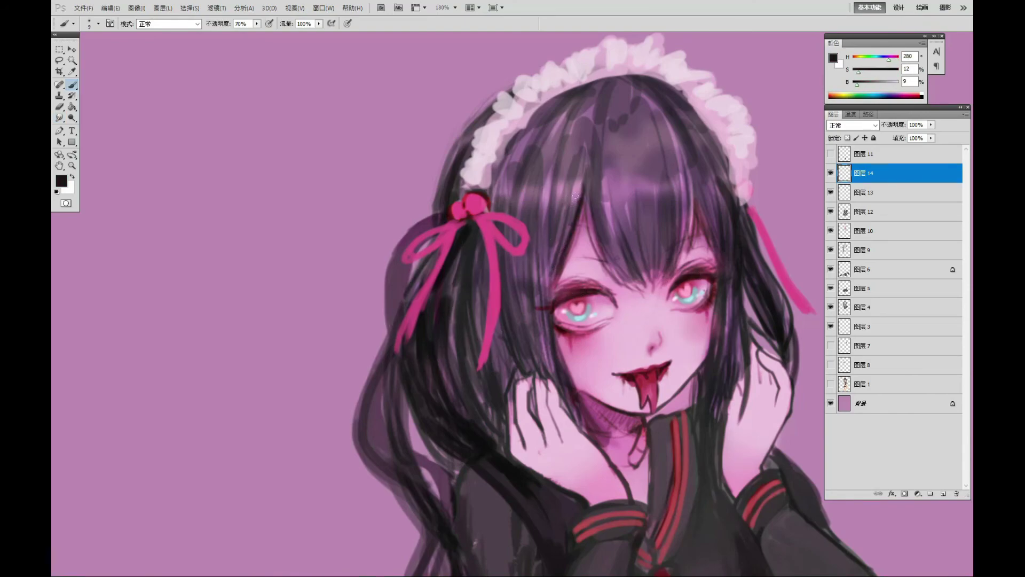
pyautogui.press('8')
pyautogui.keyDown('alt'); pyautogui.click(691, 189); pyautogui.keyUp('alt')
pyautogui.moveTo(693, 180); pyautogui.dragTo(716, 279)
pyautogui.moveTo(693, 171); pyautogui.dragTo(677, 269)
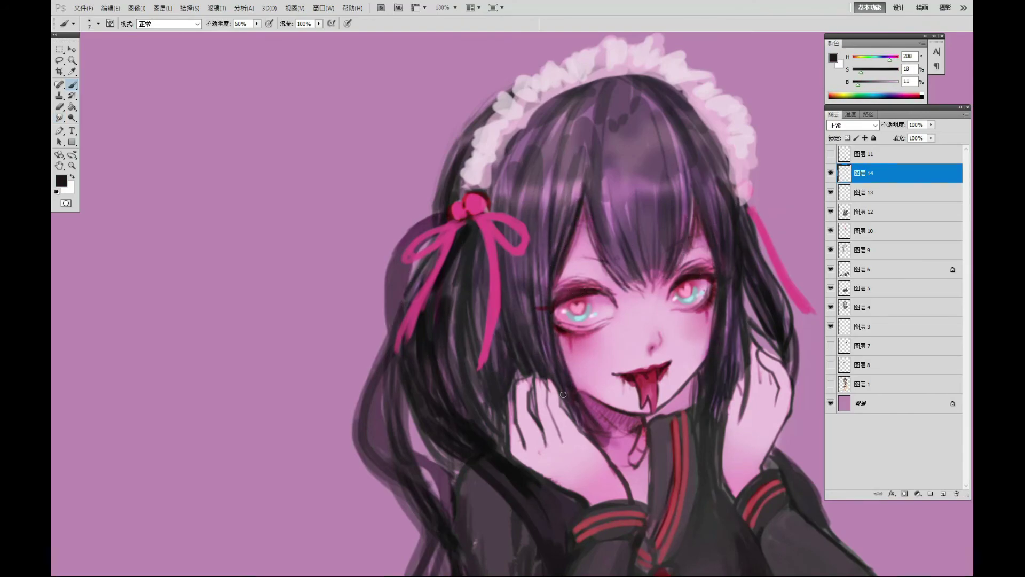
# Step: Paint darker strands down the right side of the hair toward the collar
pyautogui.moveTo(582, 428); pyautogui.dragTo(554, 354)
pyautogui.moveTo(715, 220); pyautogui.dragTo(732, 369)
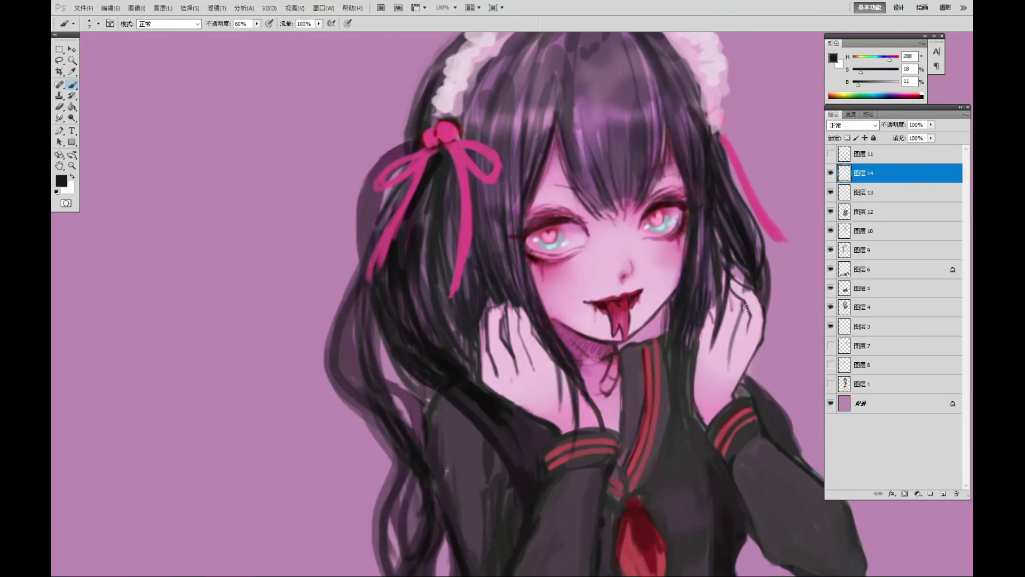
pyautogui.moveTo(745, 267); pyautogui.dragTo(737, 425)
pyautogui.moveTo(734, 315)
pyautogui.mouseDown()
pyautogui.moveTo(710, 453)
pyautogui.moveTo(718, 459)
pyautogui.mouseUp()
pyautogui.moveTo(724, 246); pyautogui.dragTo(687, 390)
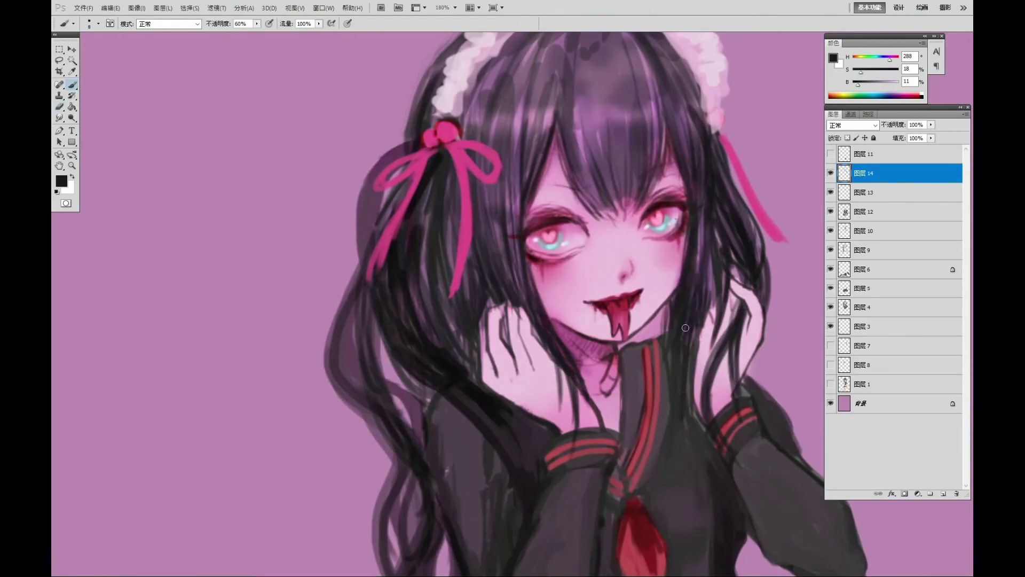
pyautogui.scroll(-3, 686, 390)
pyautogui.moveTo(572, 328); pyautogui.dragTo(568, 211)
pyautogui.keyDown('alt'); pyautogui.click(524, 265); pyautogui.keyUp('alt')
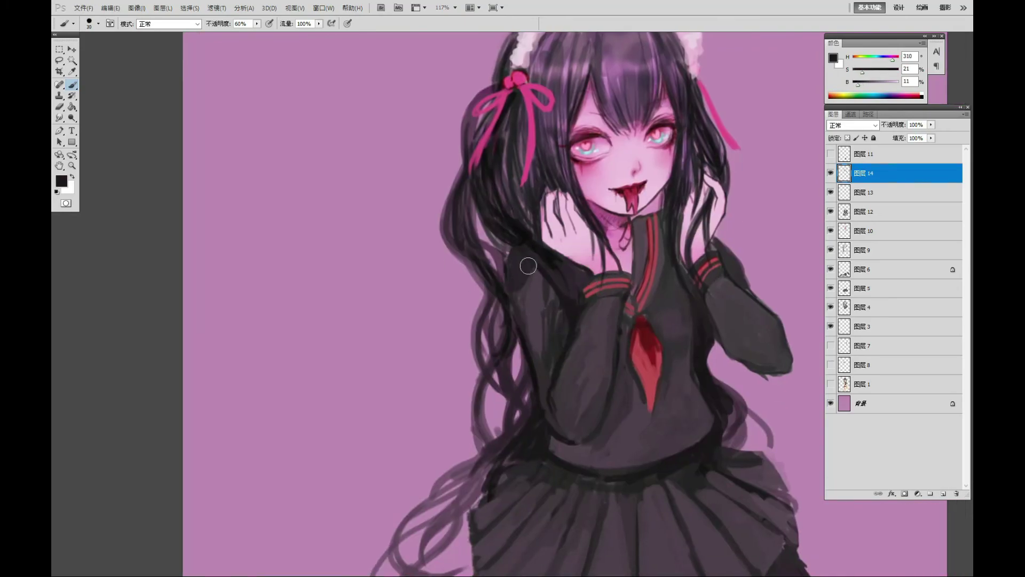
pyautogui.keyDown('alt'); pyautogui.click(568, 361); pyautogui.keyUp('alt')
# Step: Sample the skirt's grey and darken the skirt waistband
pyautogui.scroll(-3, 568, 361)
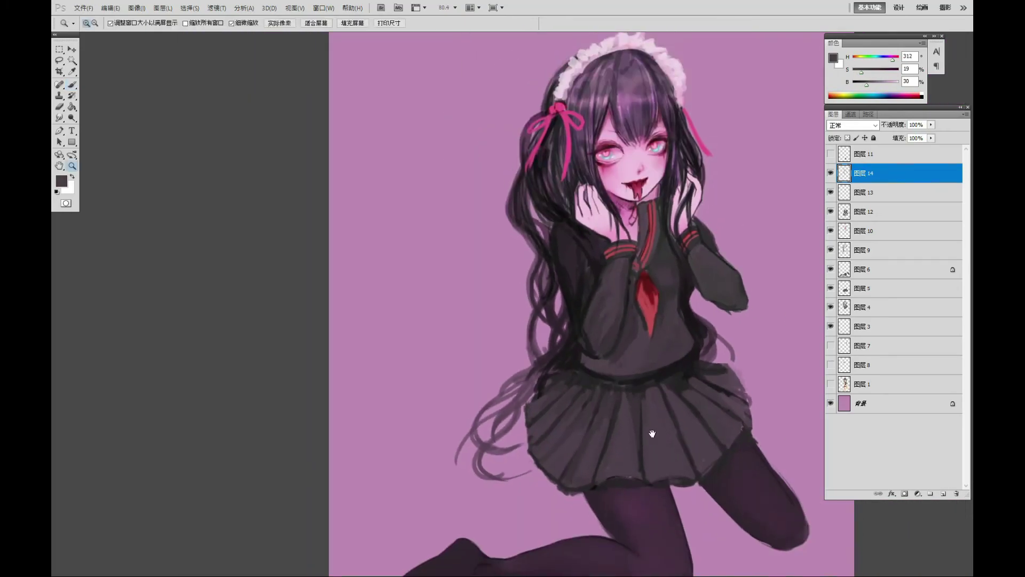
pyautogui.scroll(4, 655, 428)
pyautogui.press('e')
pyautogui.hscroll(5, 592, 438)
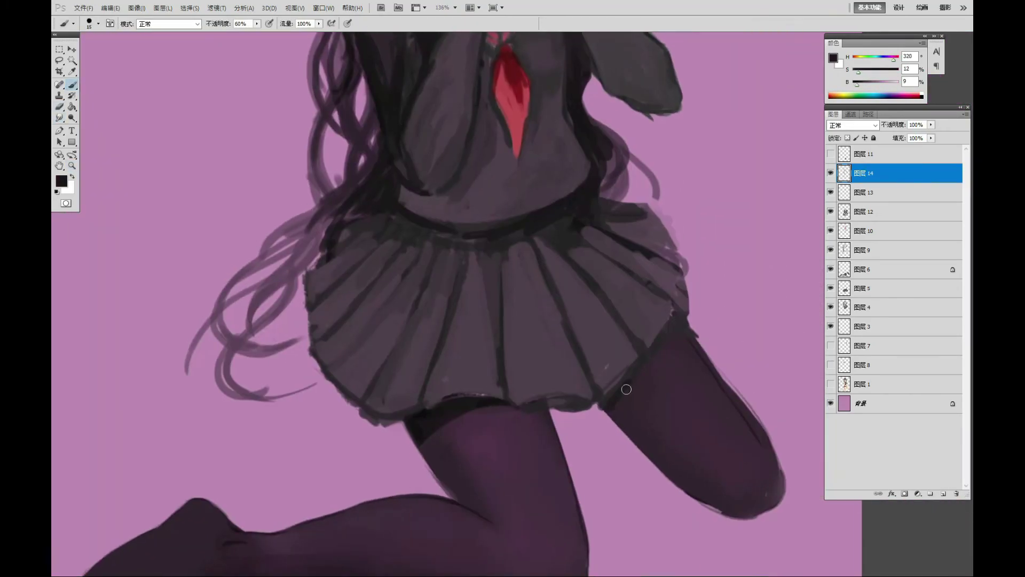
pyautogui.press('b')
pyautogui.moveTo(534, 405); pyautogui.dragTo(604, 427)
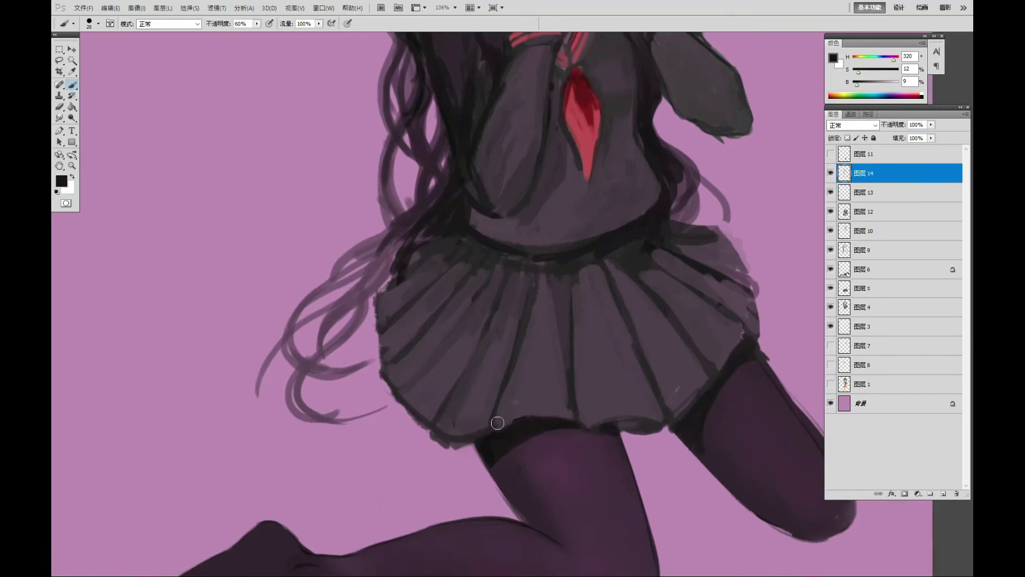
pyautogui.keyDown('alt'); pyautogui.click(502, 270); pyautogui.keyUp('alt')
pyautogui.moveTo(512, 248); pyautogui.dragTo(435, 296)
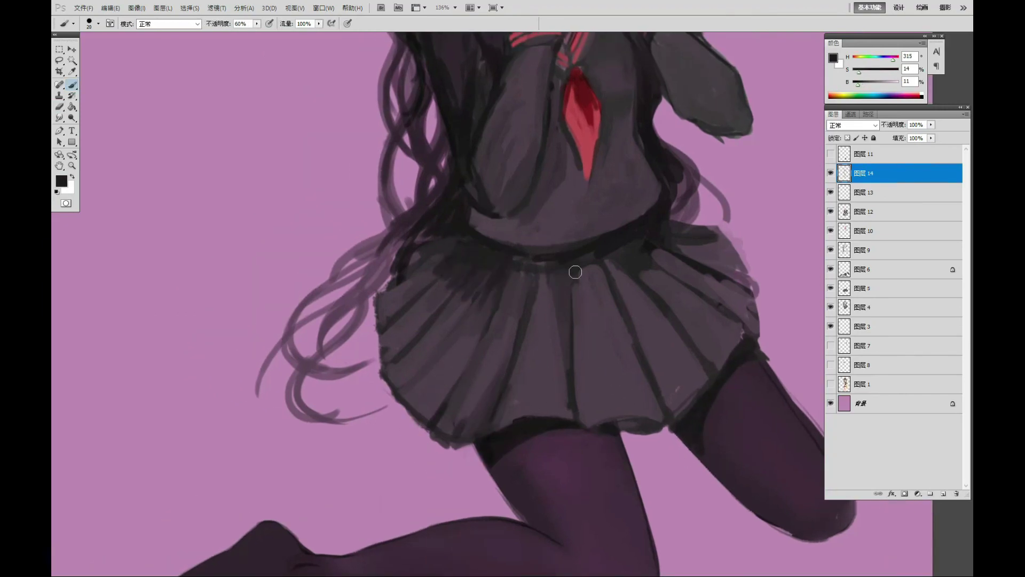
# Step: Deepen the shading around the waist and upper pleats with a smaller brush, then fit the view
pyautogui.moveTo(569, 260); pyautogui.dragTo(617, 288)
pyautogui.moveTo(614, 230)
pyautogui.mouseDown()
pyautogui.moveTo(556, 259)
pyautogui.moveTo(556, 251)
pyautogui.mouseUp()
pyautogui.keyDown('alt'); pyautogui.click(557, 250); pyautogui.keyUp('alt')
pyautogui.press('[')
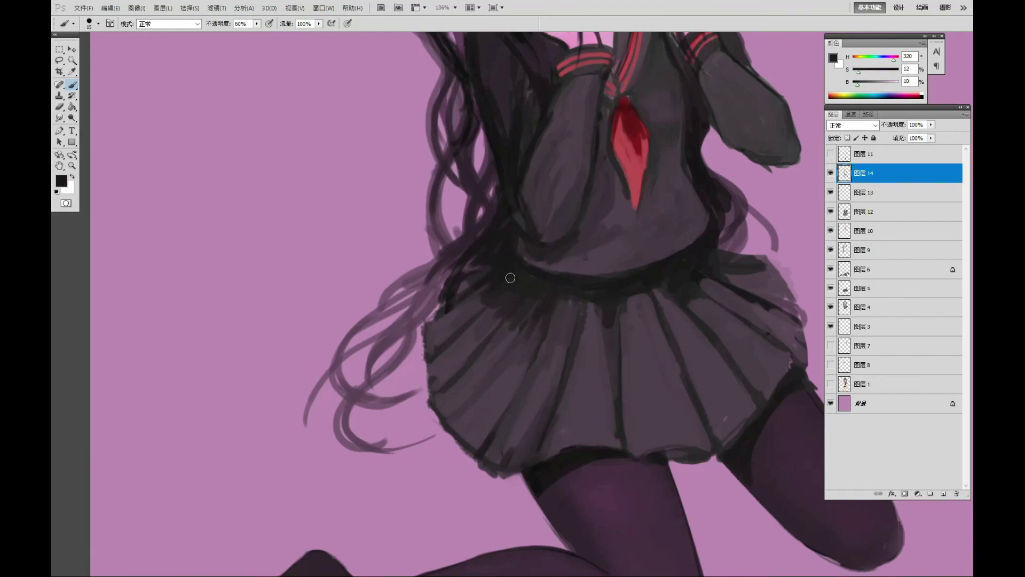
pyautogui.keyDown('alt'); pyautogui.click(603, 318); pyautogui.keyUp('alt')
pyautogui.hotkey('ctrl', '0')
pyautogui.scroll(3, 597, 312)
pyautogui.press(']')
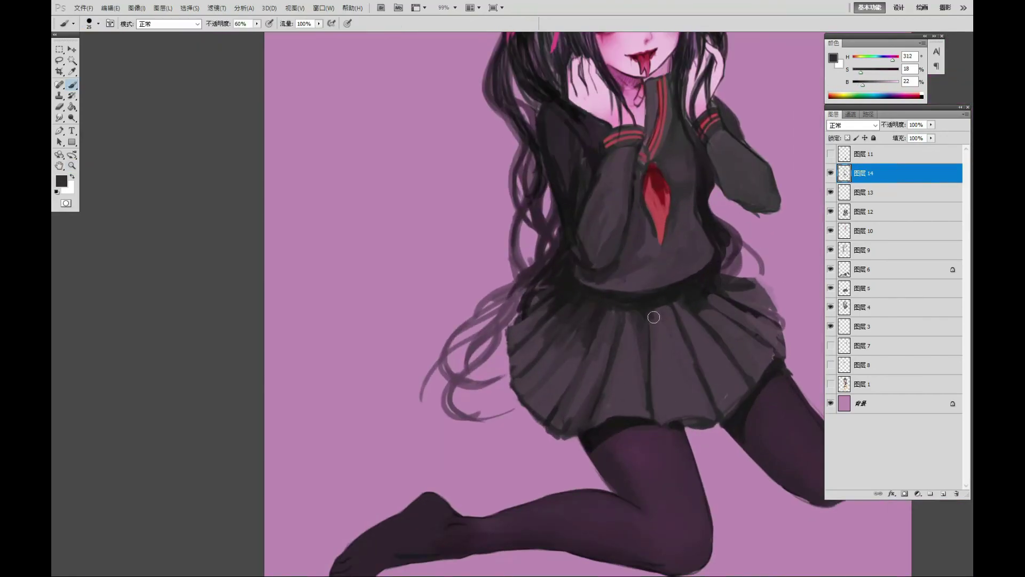